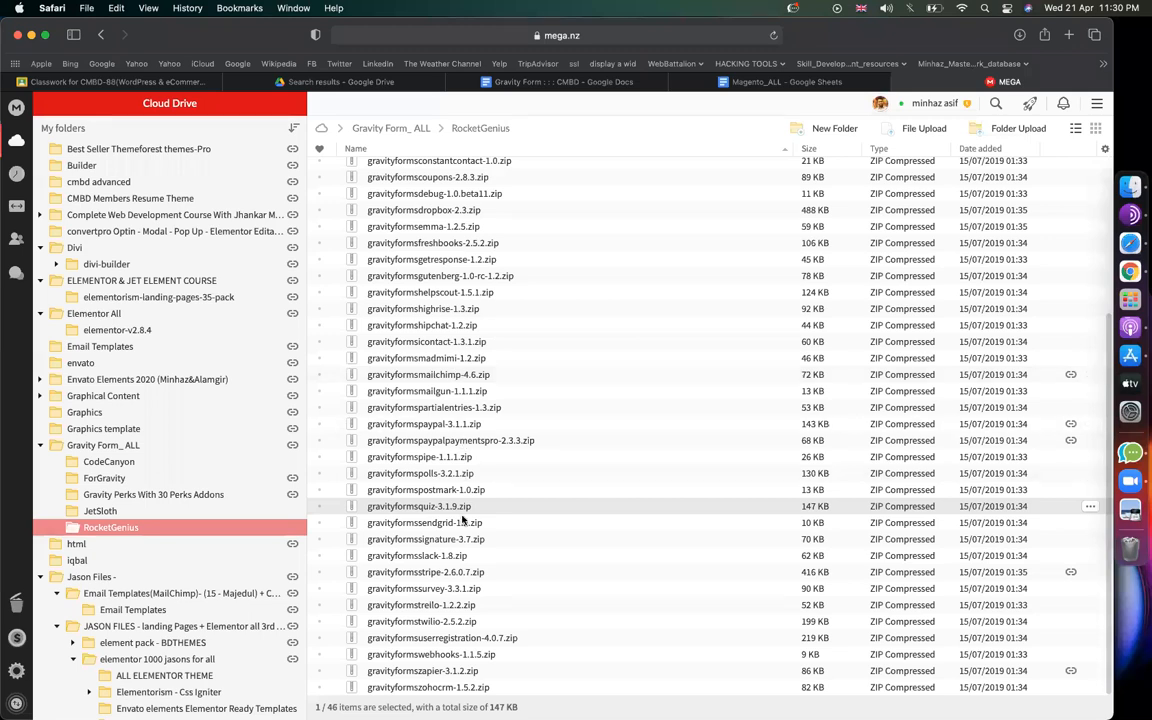
Step: Copy the Gravity PDF plugin slug from the end of the plugin link in the notes
scroll(441, 513, "up", 2)
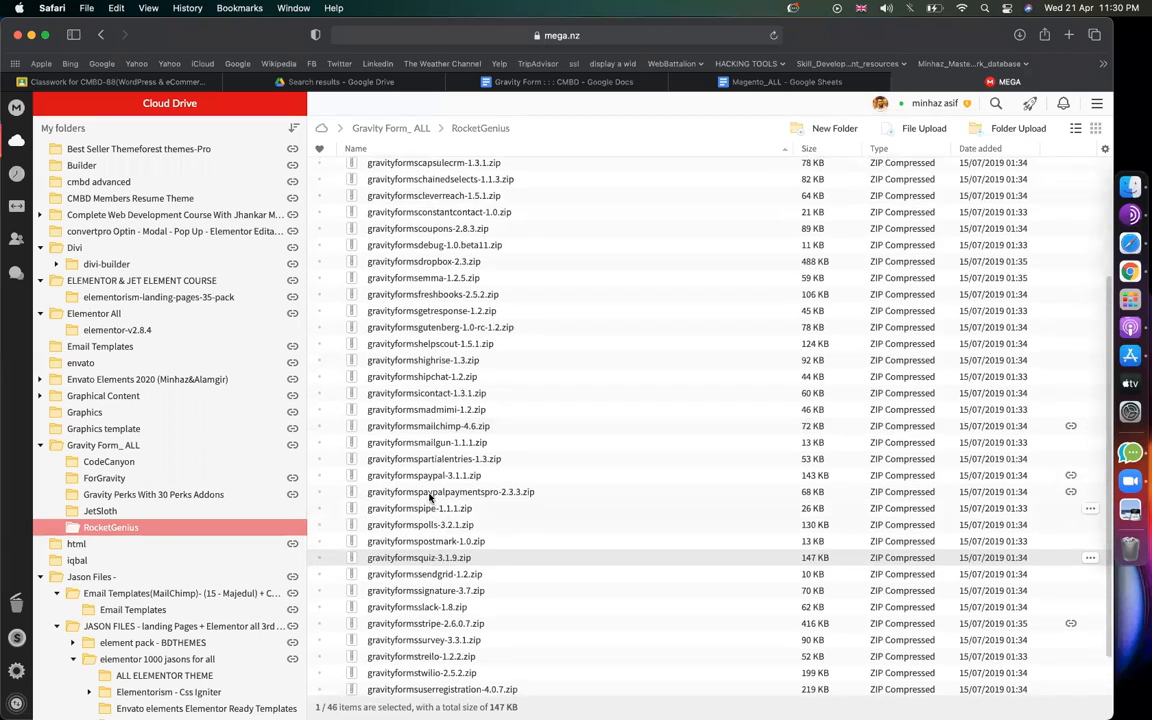
scroll(430, 480, "up", 5)
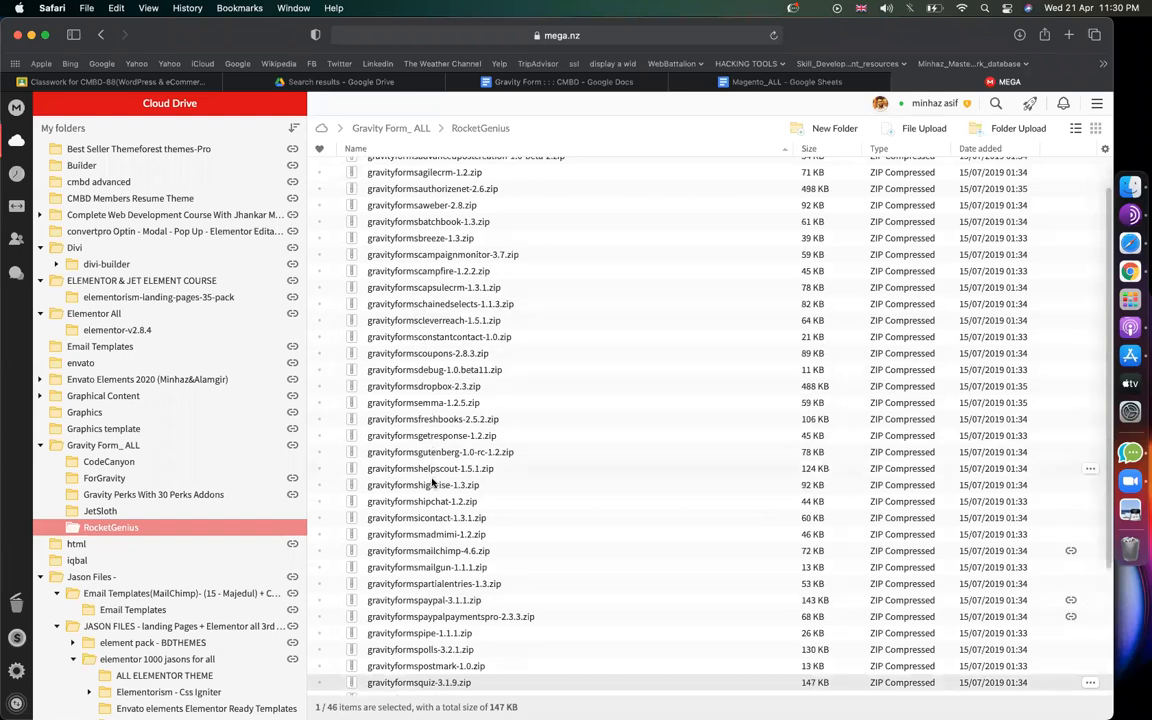
scroll(433, 499, "down", 2)
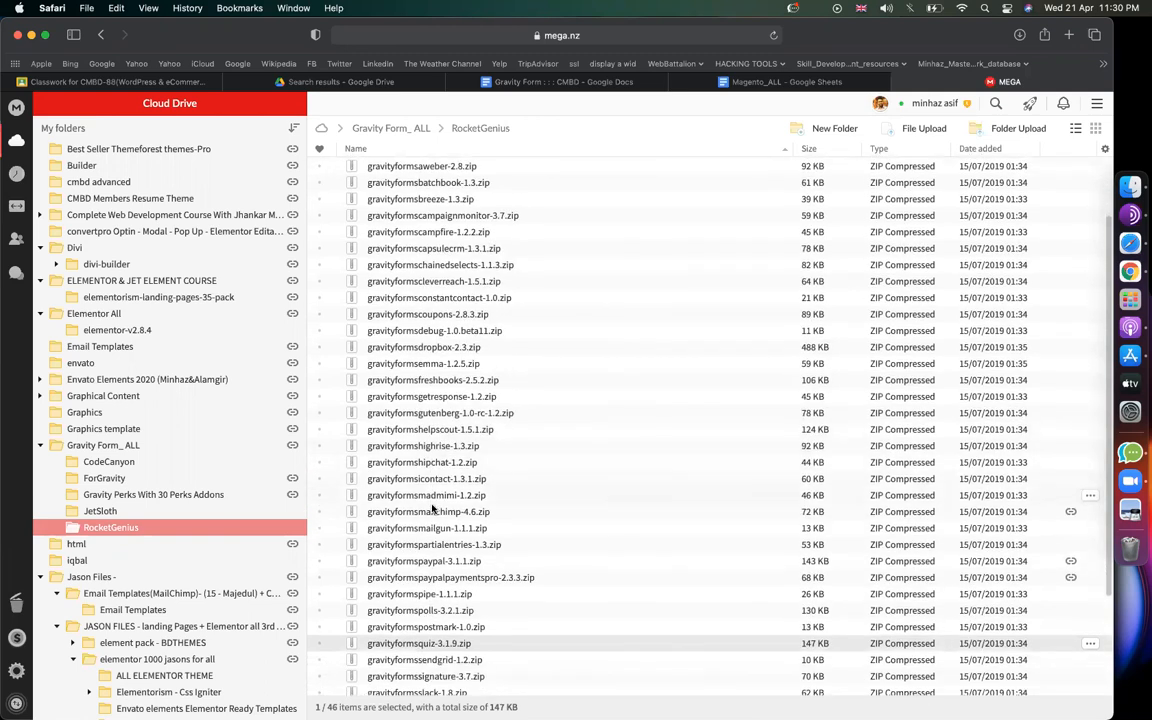
scroll(432, 525, "down", 1)
scroll(432, 530, "down", 1)
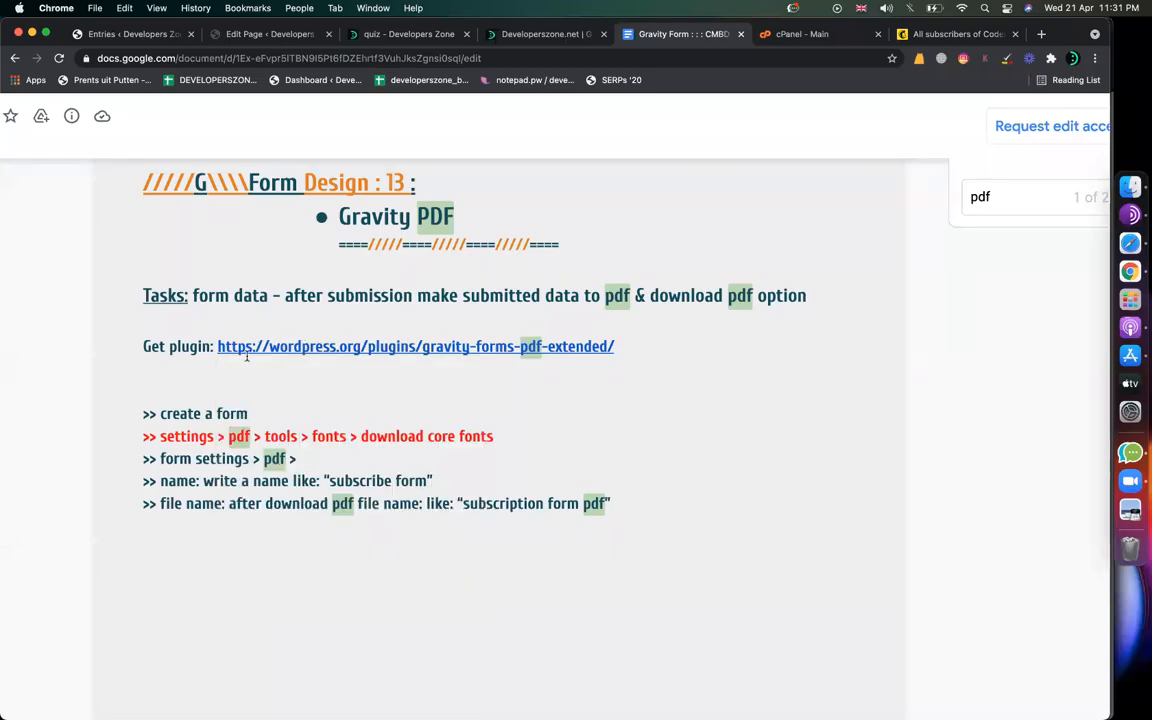
left_click_drag(621, 350, 424, 346)
key("super+c")
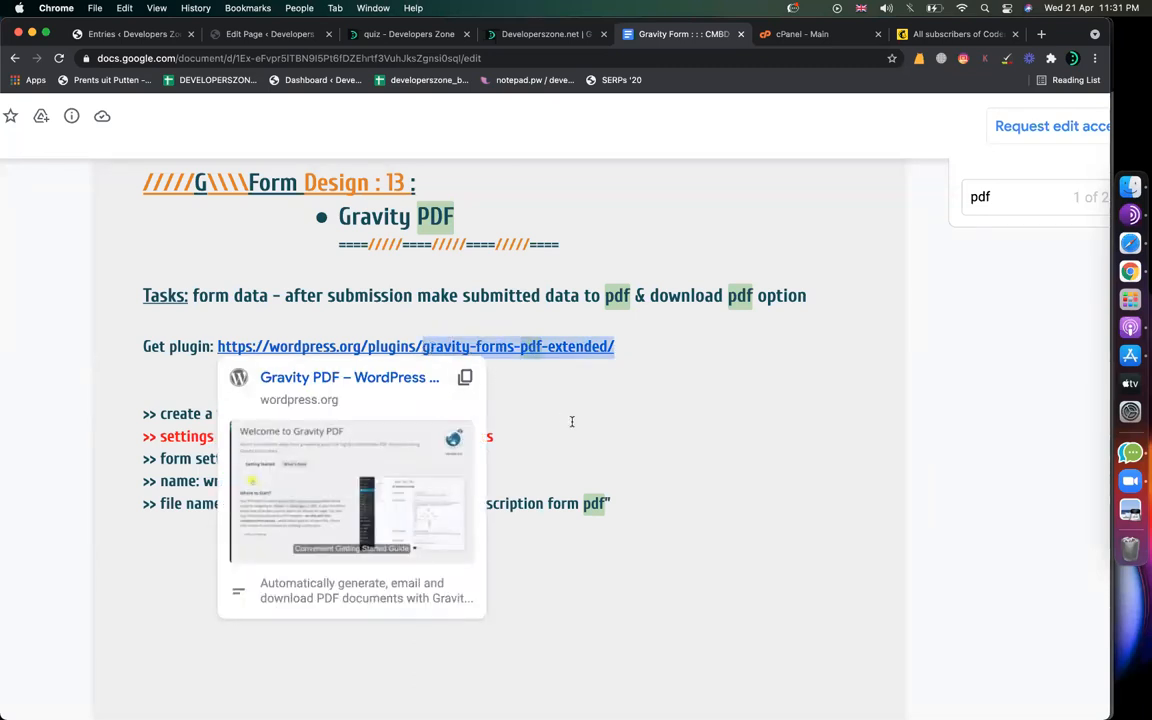
Step: Go to WordPress's Plugins > Add New page
left_click(100, 34)
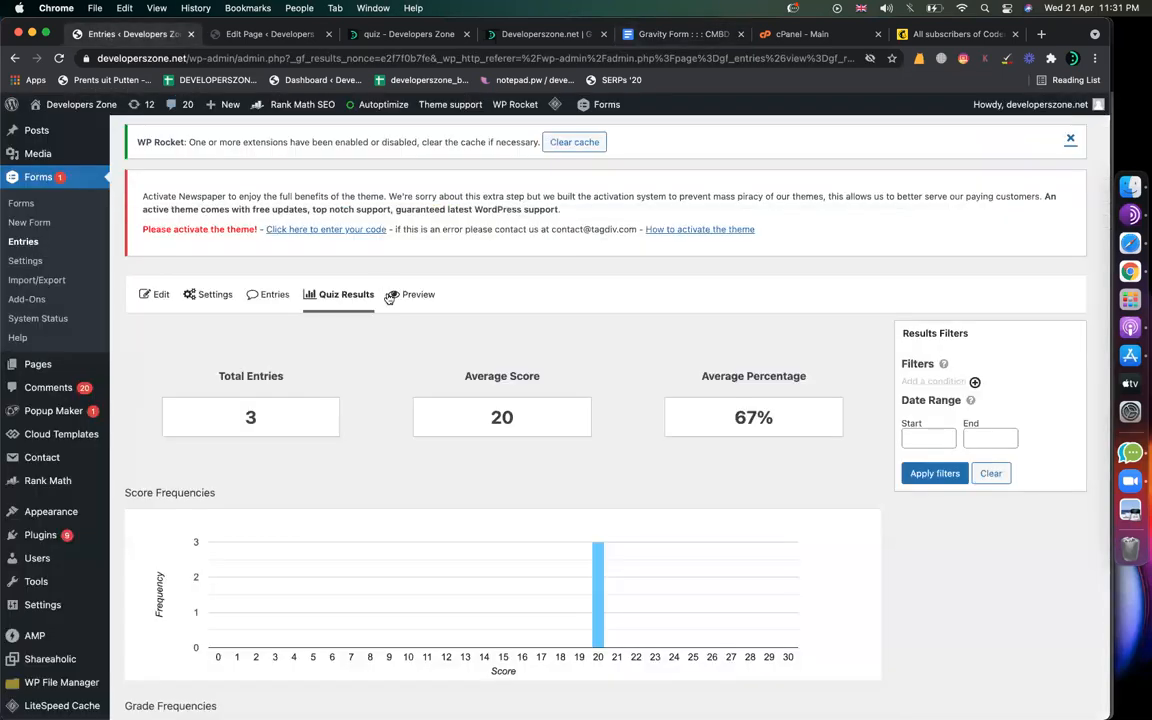
mouse_move(60, 535)
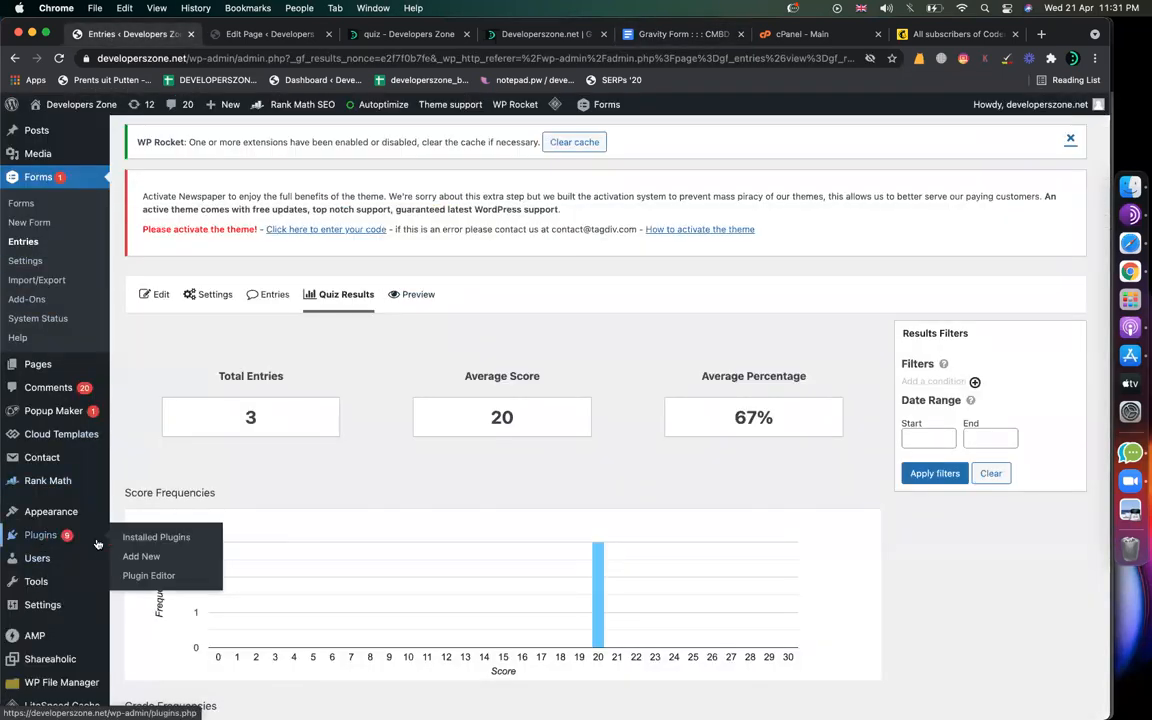
left_click(148, 556)
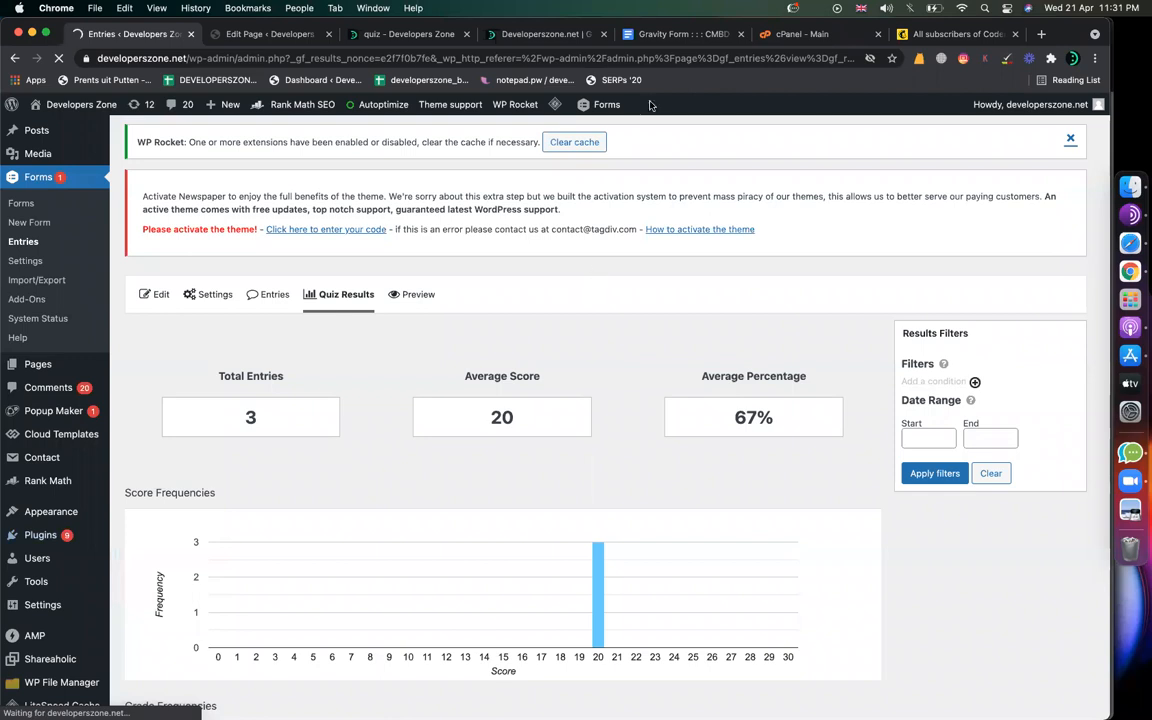
left_click(705, 34)
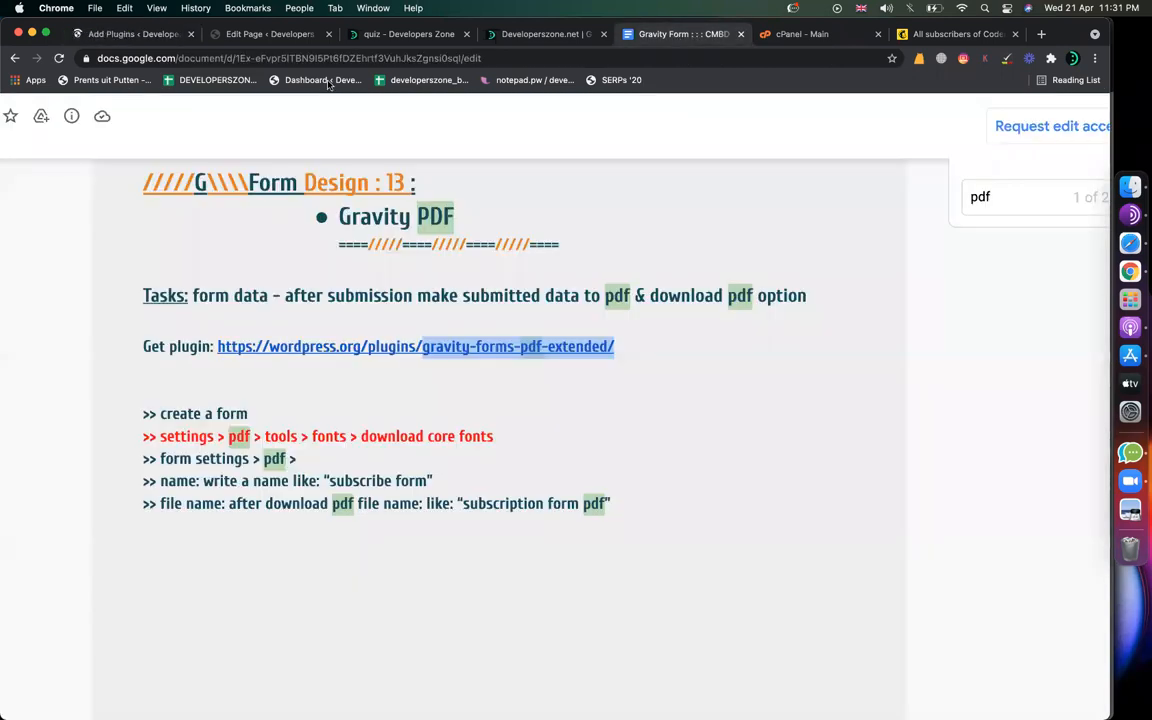
left_click(125, 34)
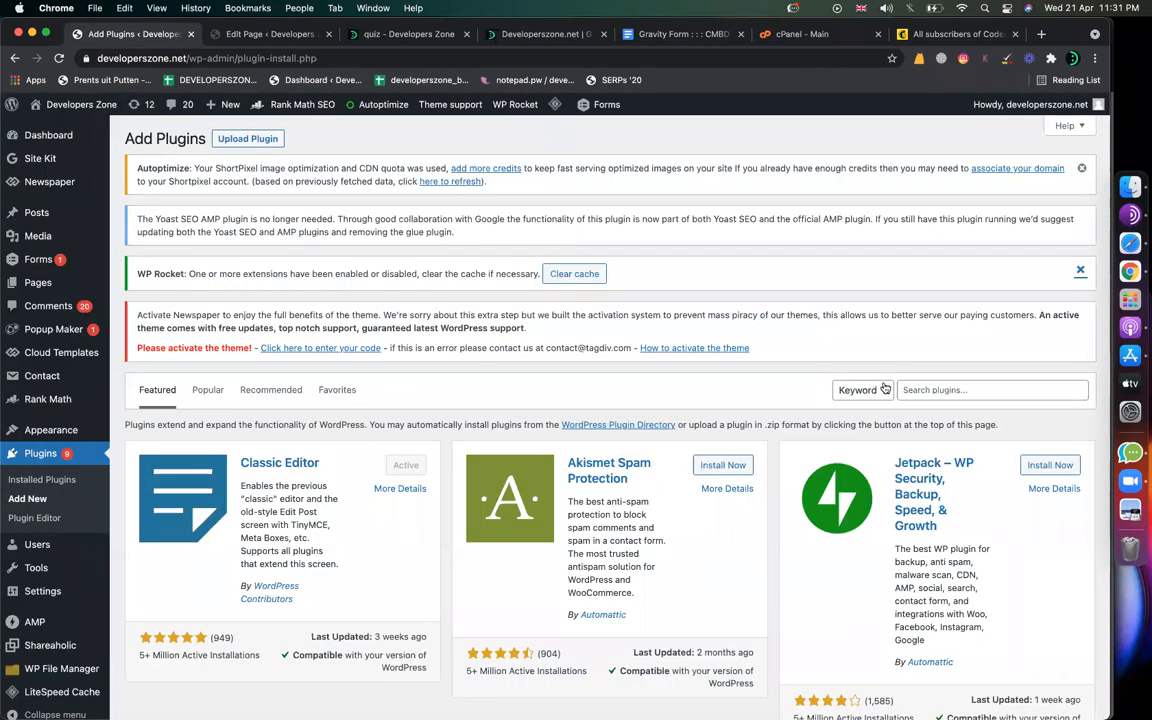
Step: Search plugins for 'gravity forms pdf', edited from the pasted slug
left_click(940, 389)
key("super+v")
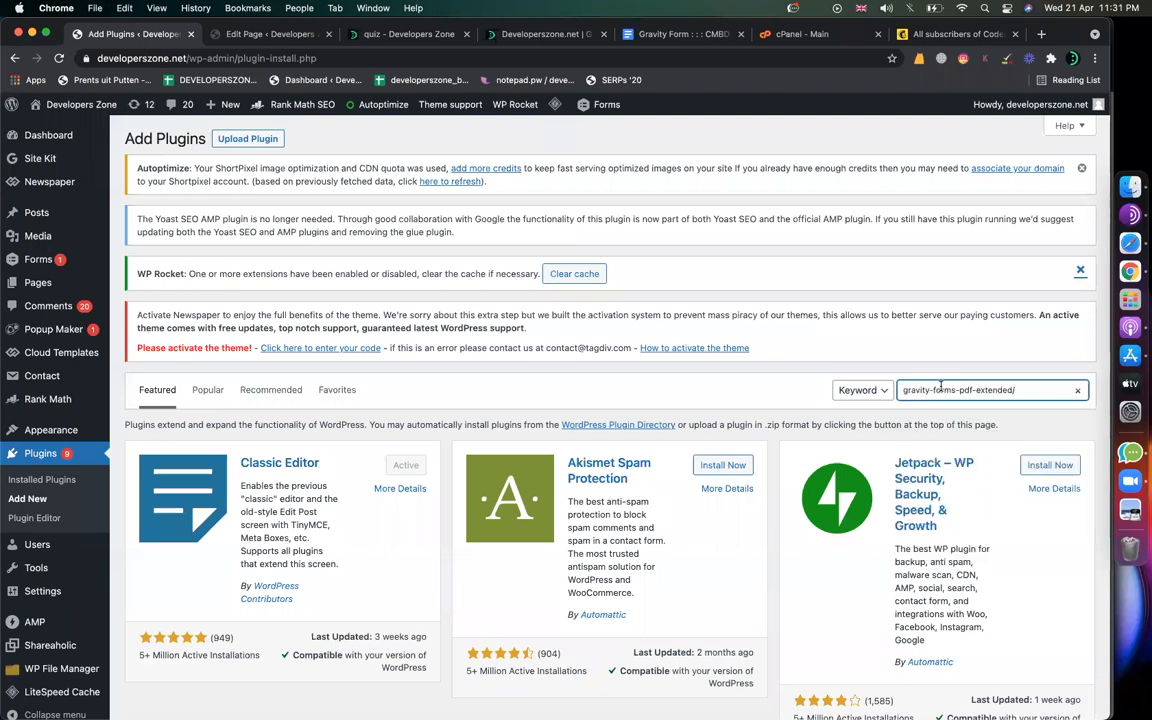
left_click(932, 390)
key("BackSpace")
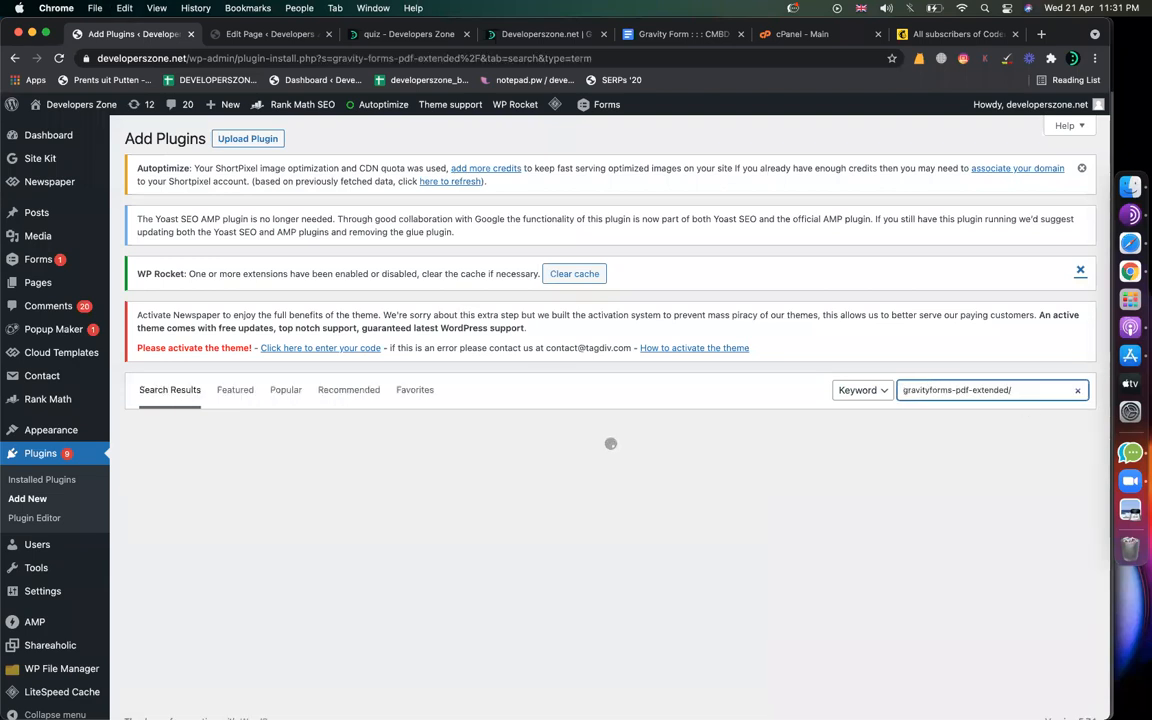
key("BackSpace")
left_click_drag(1014, 391, 970, 391)
key("BackSpace")
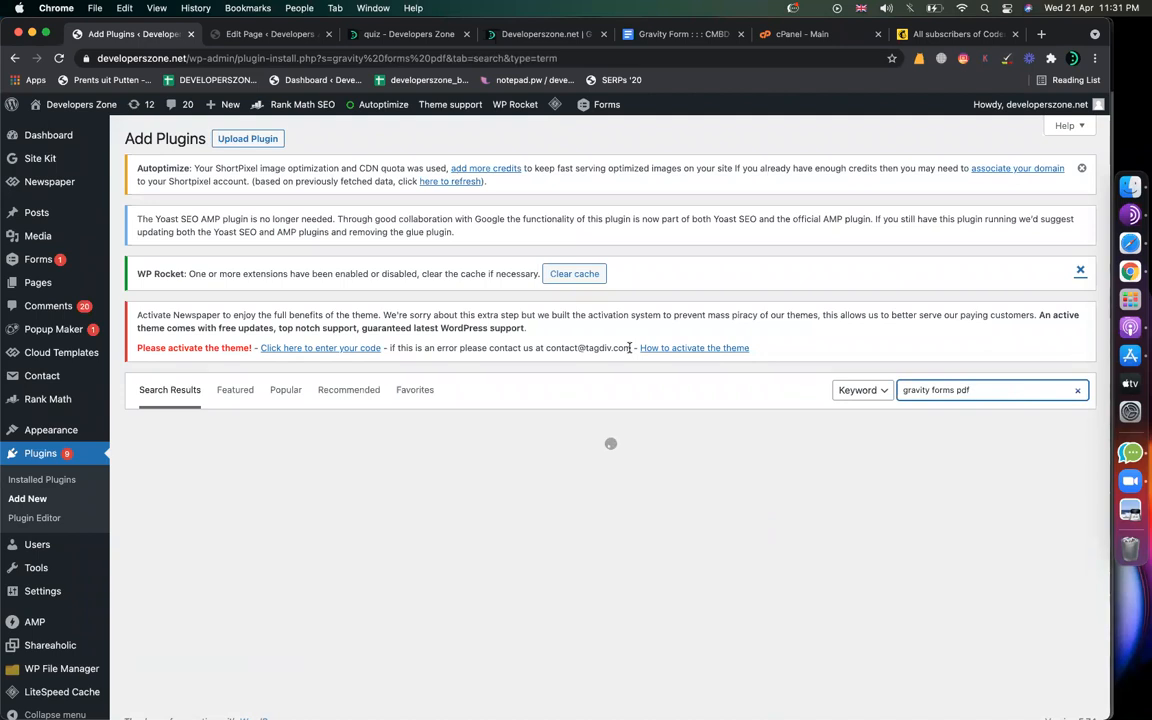
Step: Confirm Gravity PDF against the notes' plugin link, then install and activate it
left_click(658, 38)
left_click(517, 347)
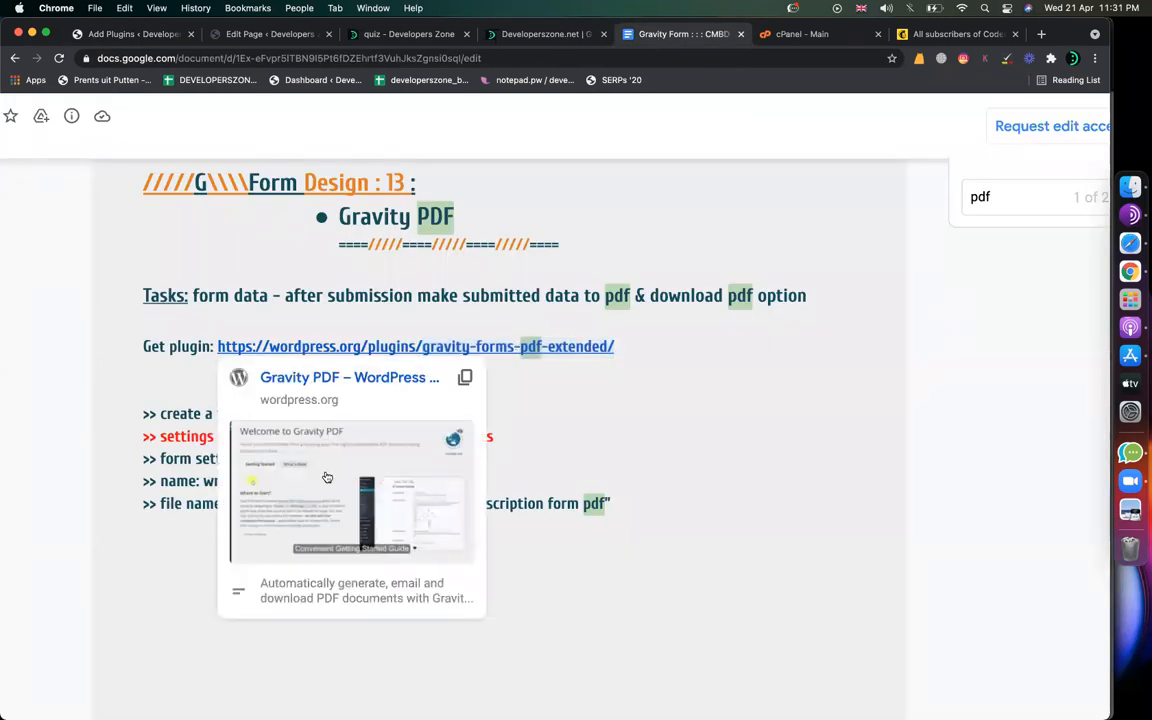
left_click(267, 36)
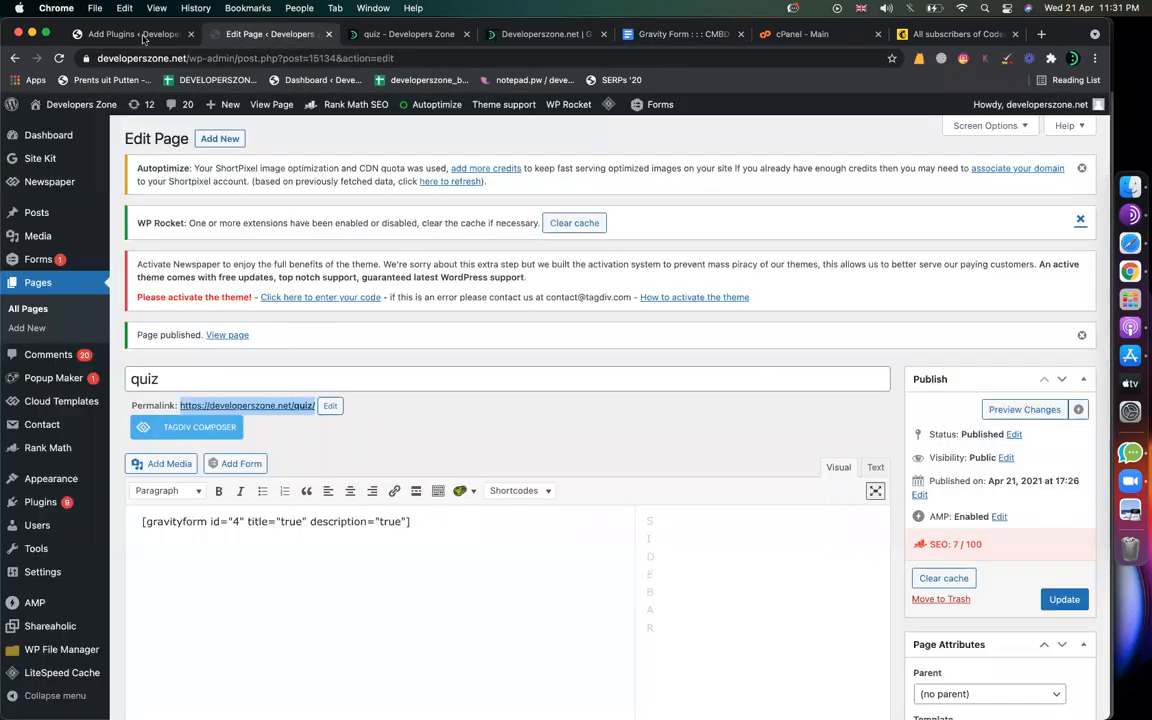
left_click(130, 34)
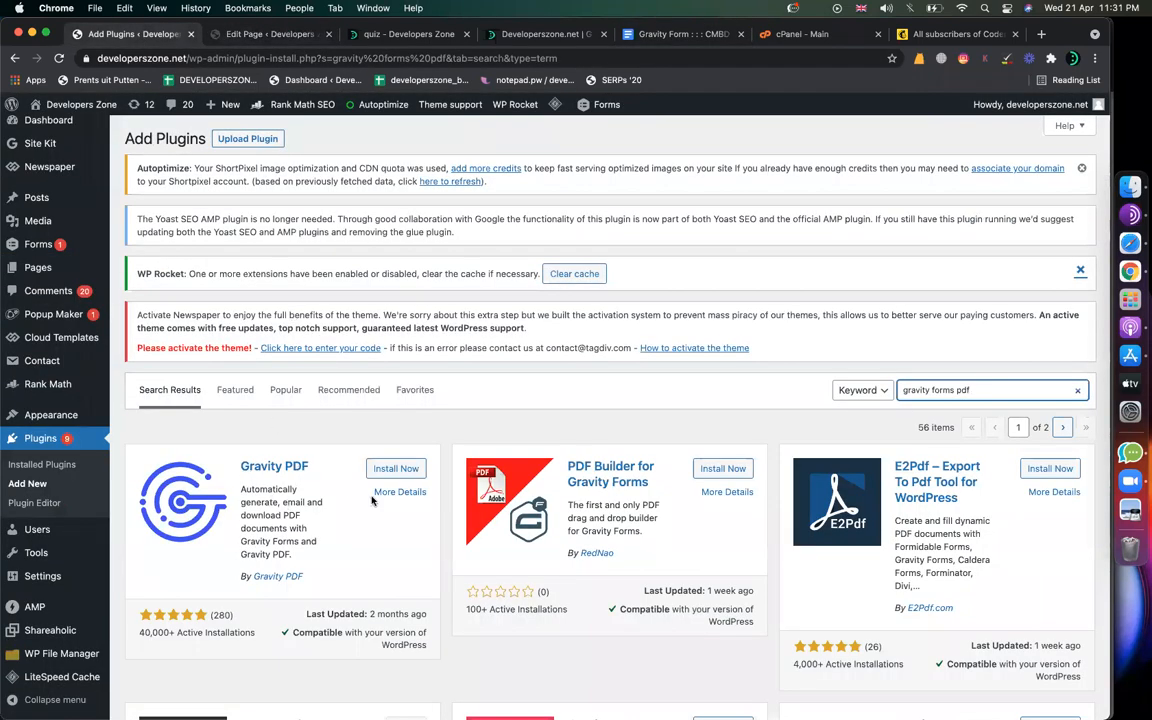
left_click_drag(303, 577, 257, 576)
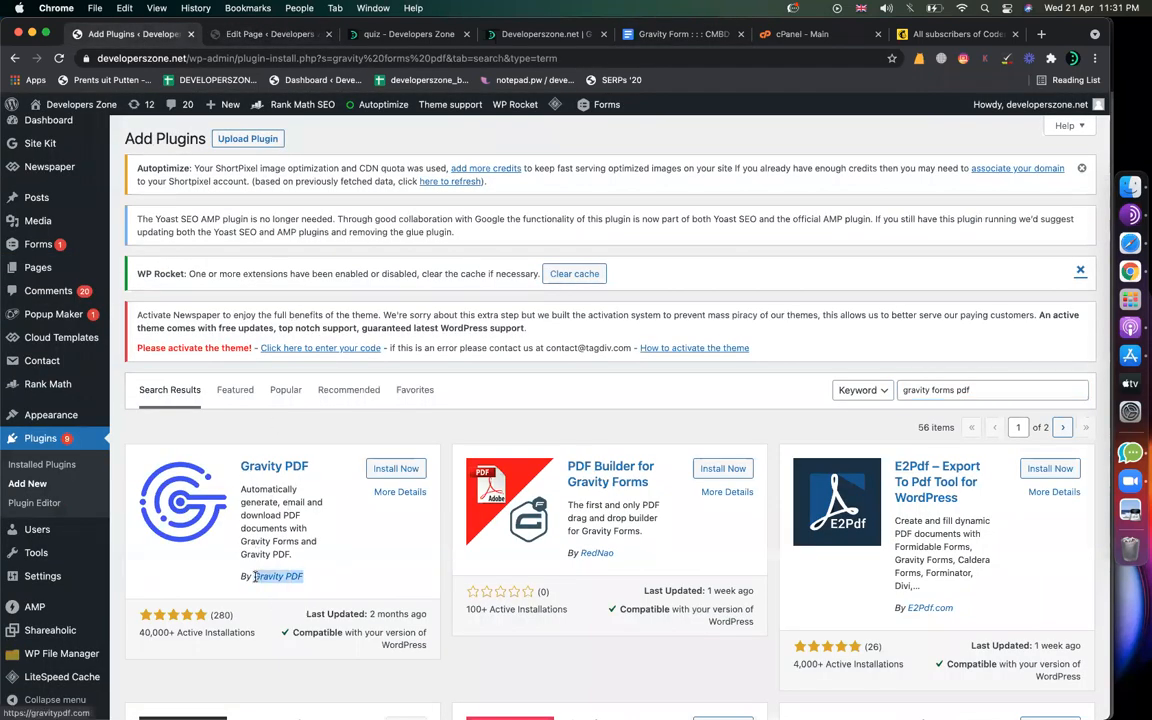
left_click(393, 469)
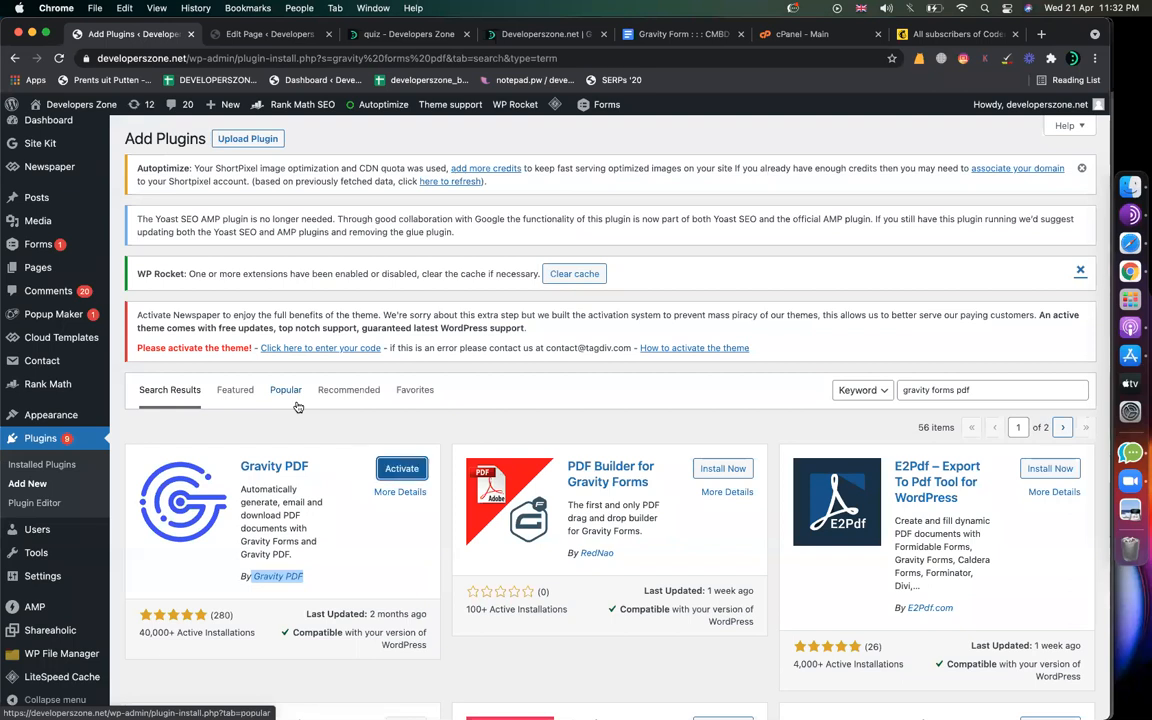
left_click(419, 474)
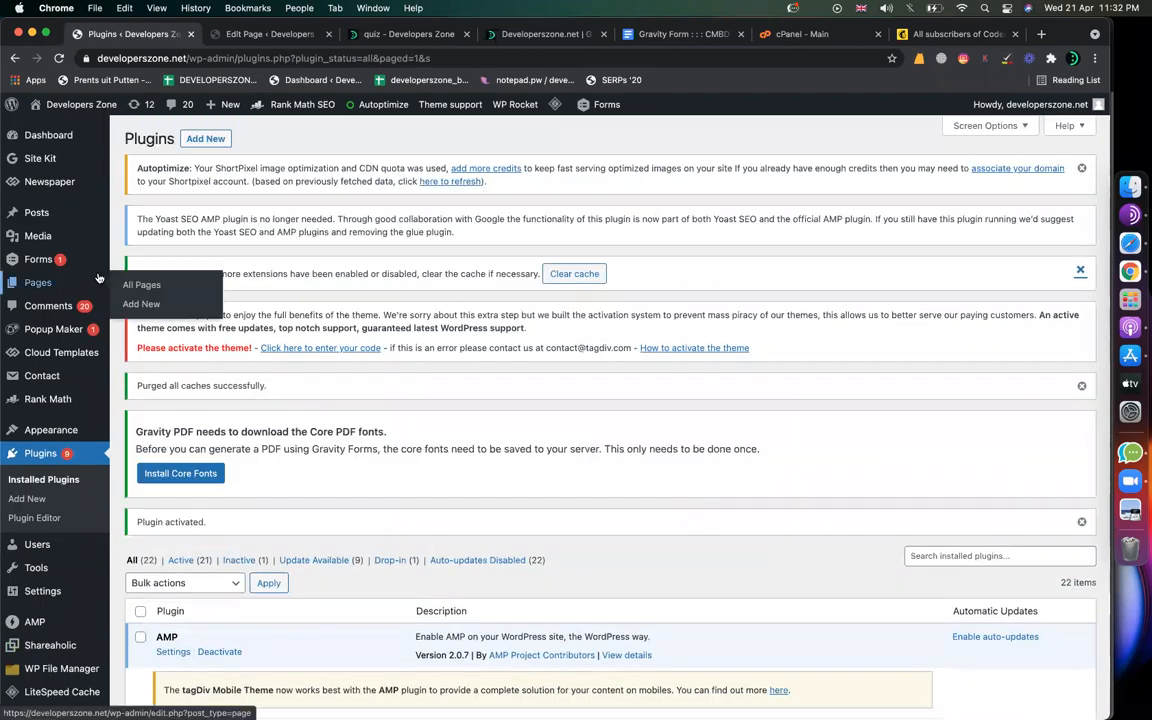
Step: Review the notes' Settings > PDF > Tools > Fonts path, then open Forms > Settings
mouse_move(46, 265)
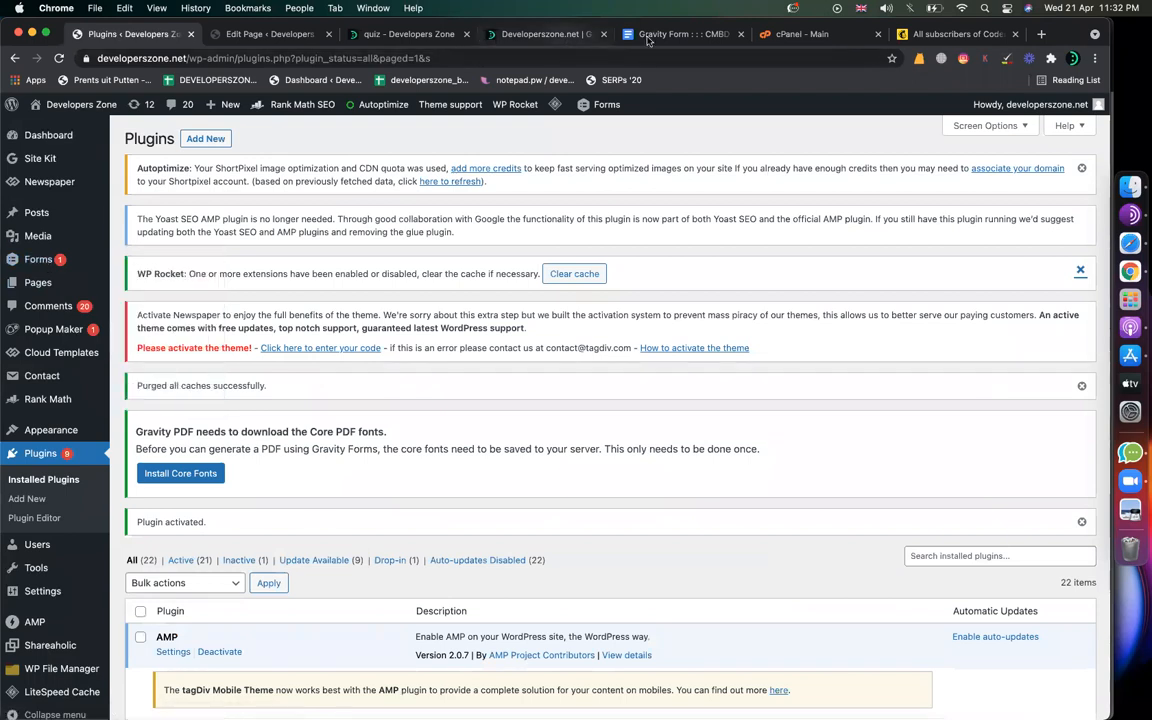
left_click_drag(680, 34, 271, 36)
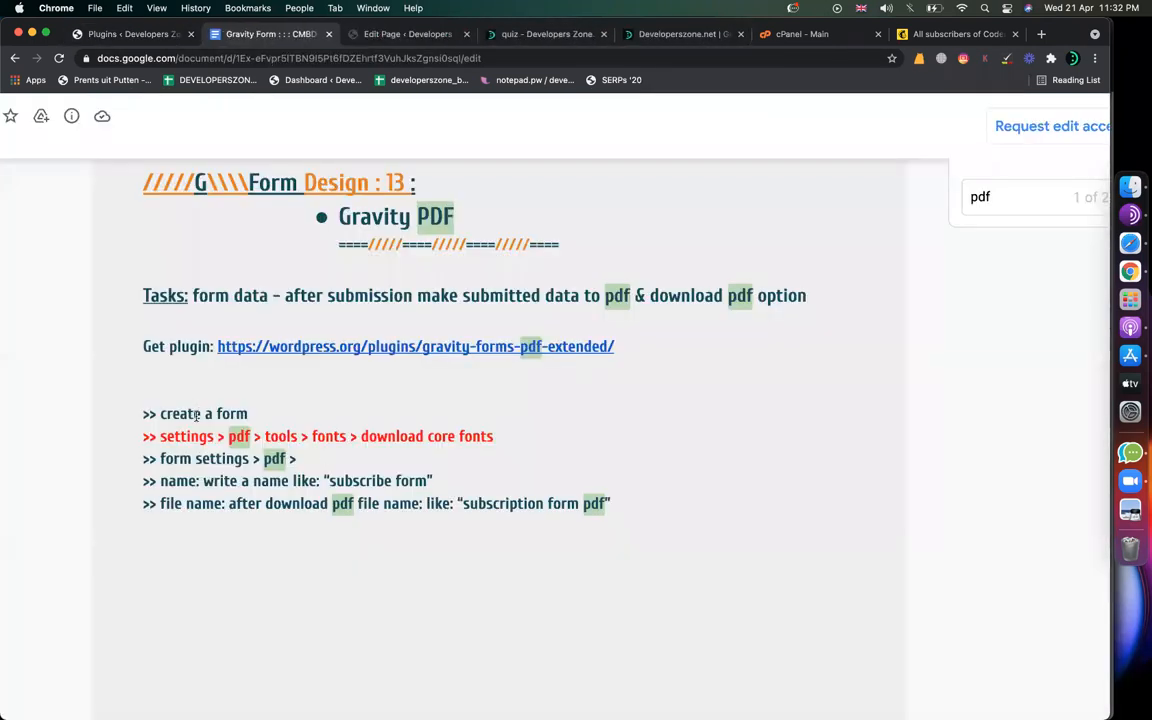
left_click_drag(172, 415, 240, 415)
left_click_drag(162, 438, 230, 438)
double_click(240, 438)
double_click(278, 438)
left_click_drag(309, 436, 329, 435)
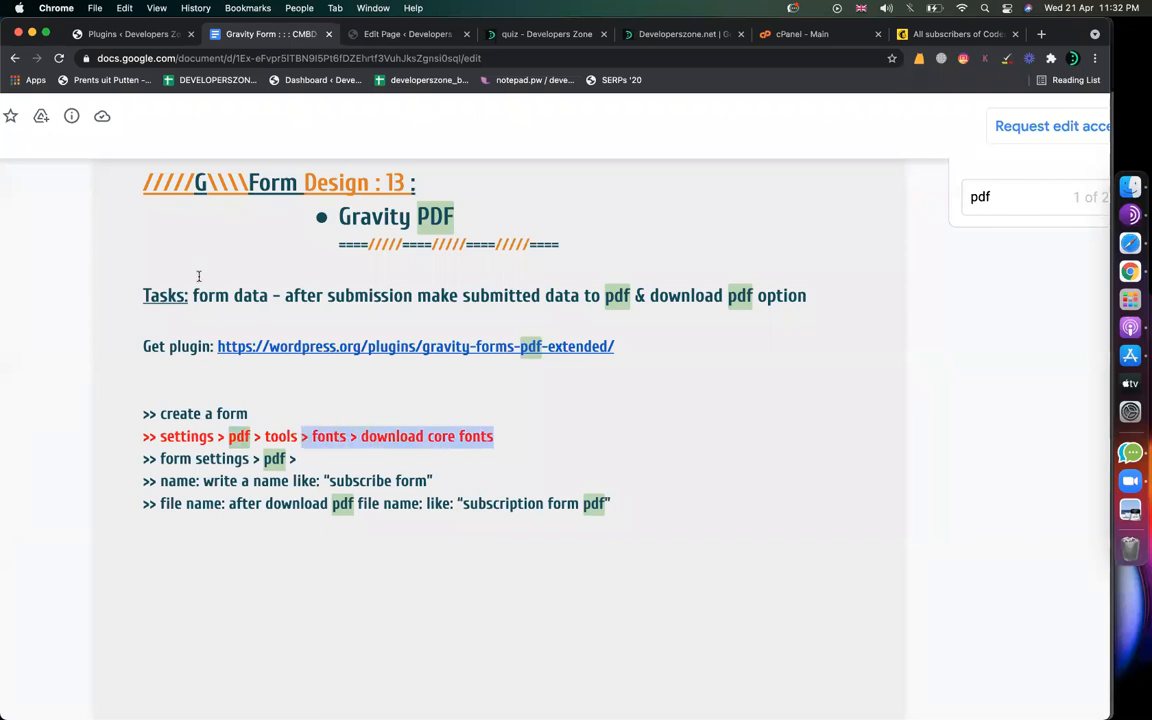
left_click(143, 34)
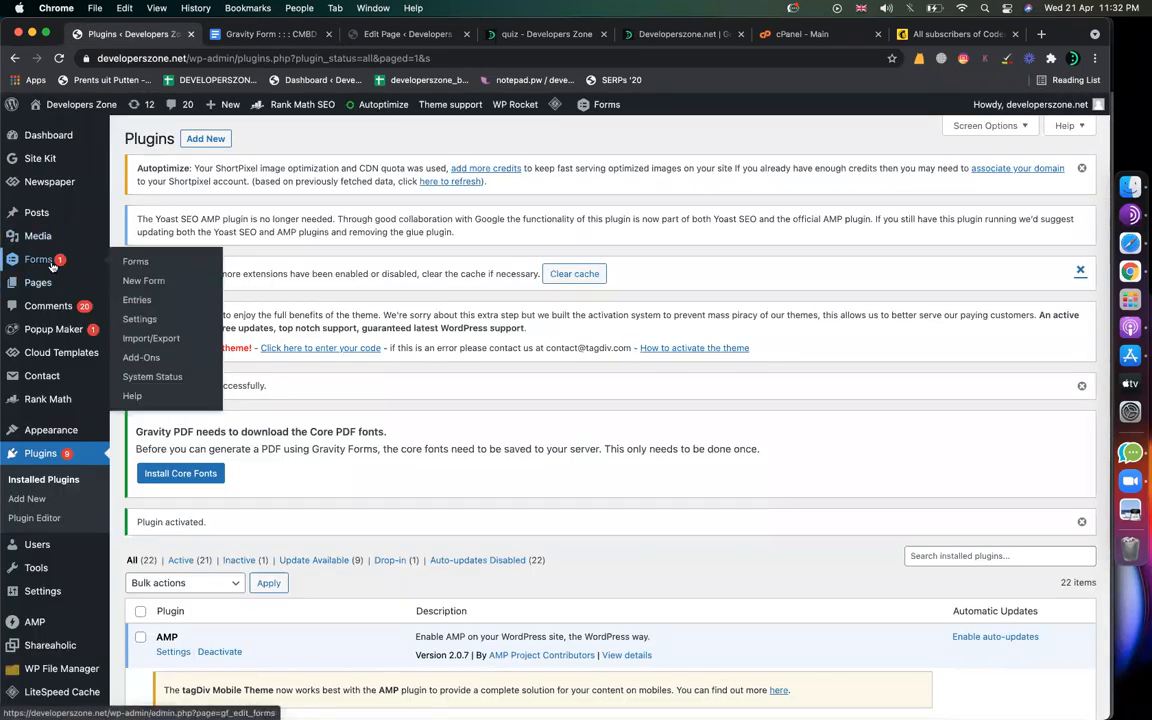
left_click(138, 327)
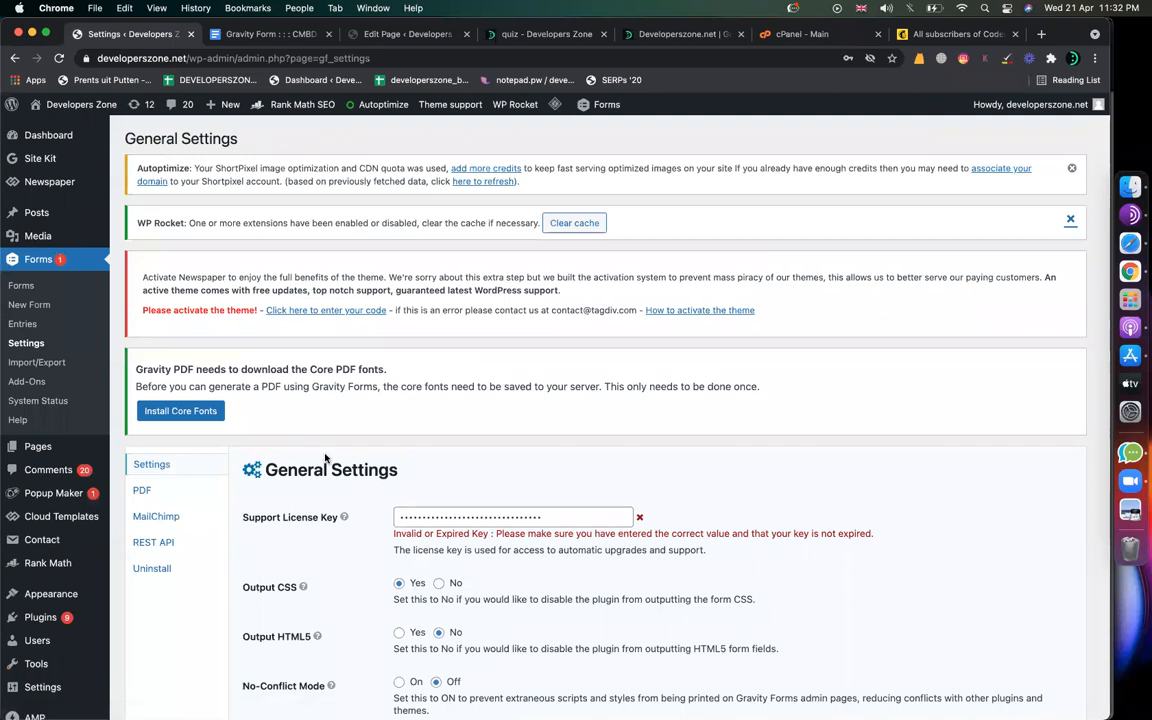
Step: Open the PDF section of the Gravity Forms settings and look through it
scroll(325, 458, "down", 4)
left_click(146, 302)
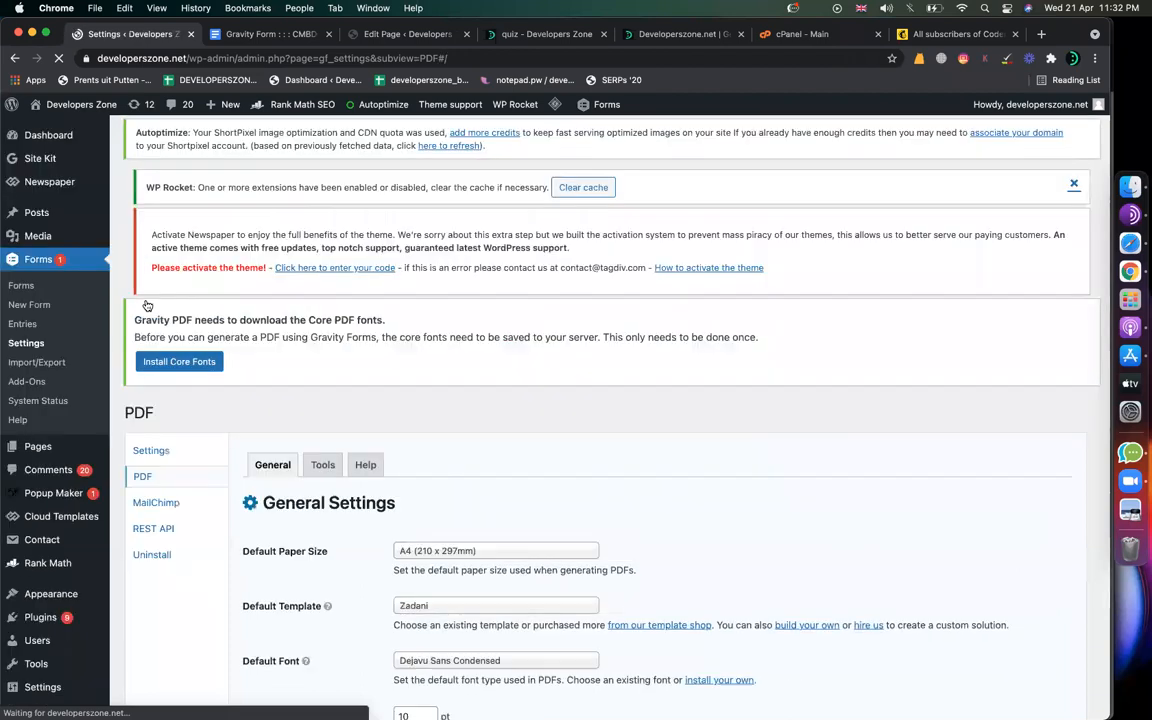
scroll(462, 477, "down", 5)
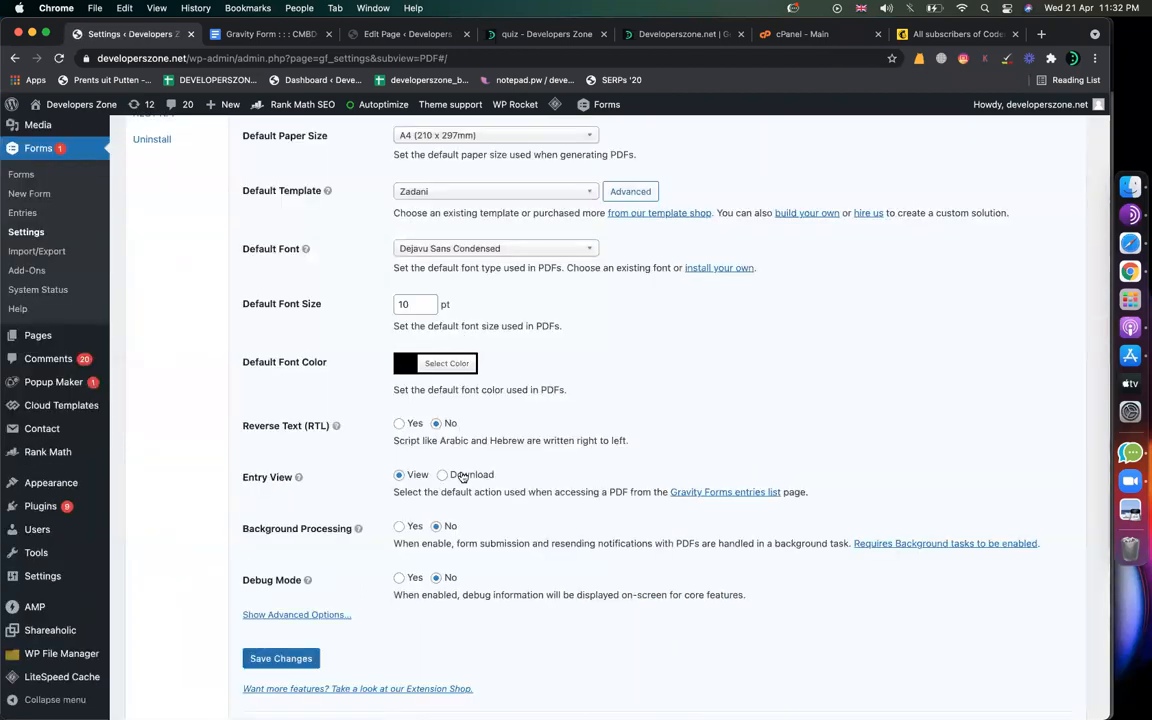
scroll(462, 477, "down", 1)
scroll(461, 482, "up", 1)
scroll(461, 483, "down", 1)
scroll(461, 482, "down", 3)
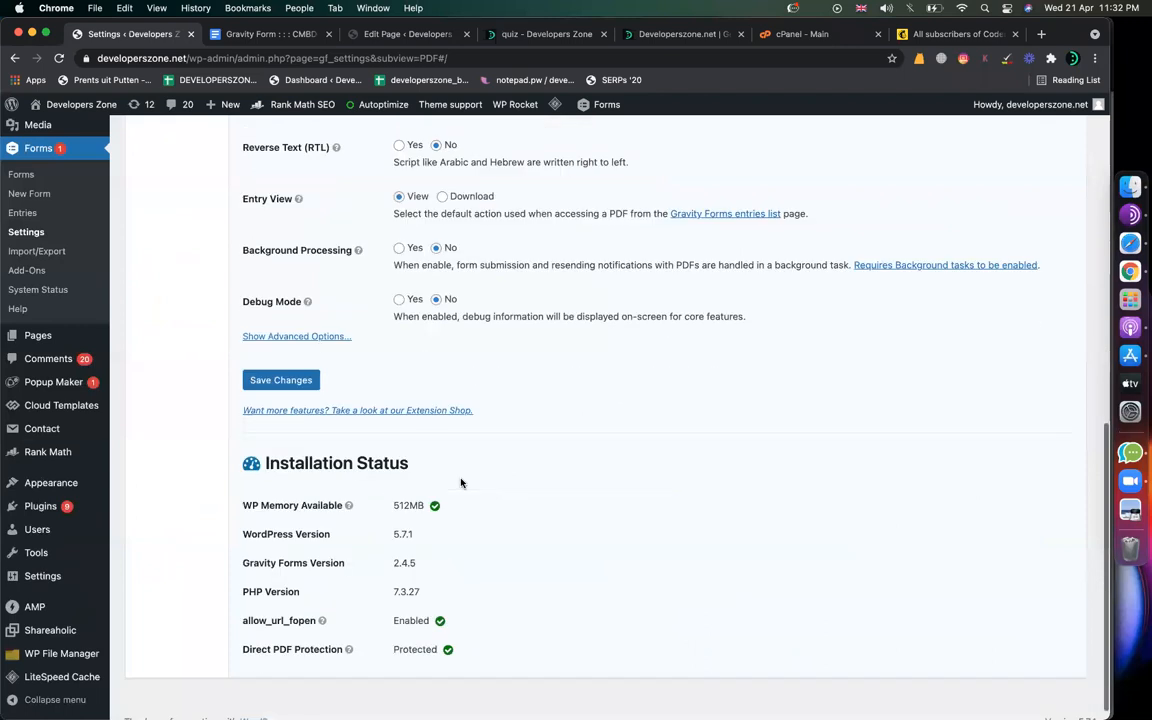
scroll(461, 482, "up", 5)
scroll(461, 482, "up", 1)
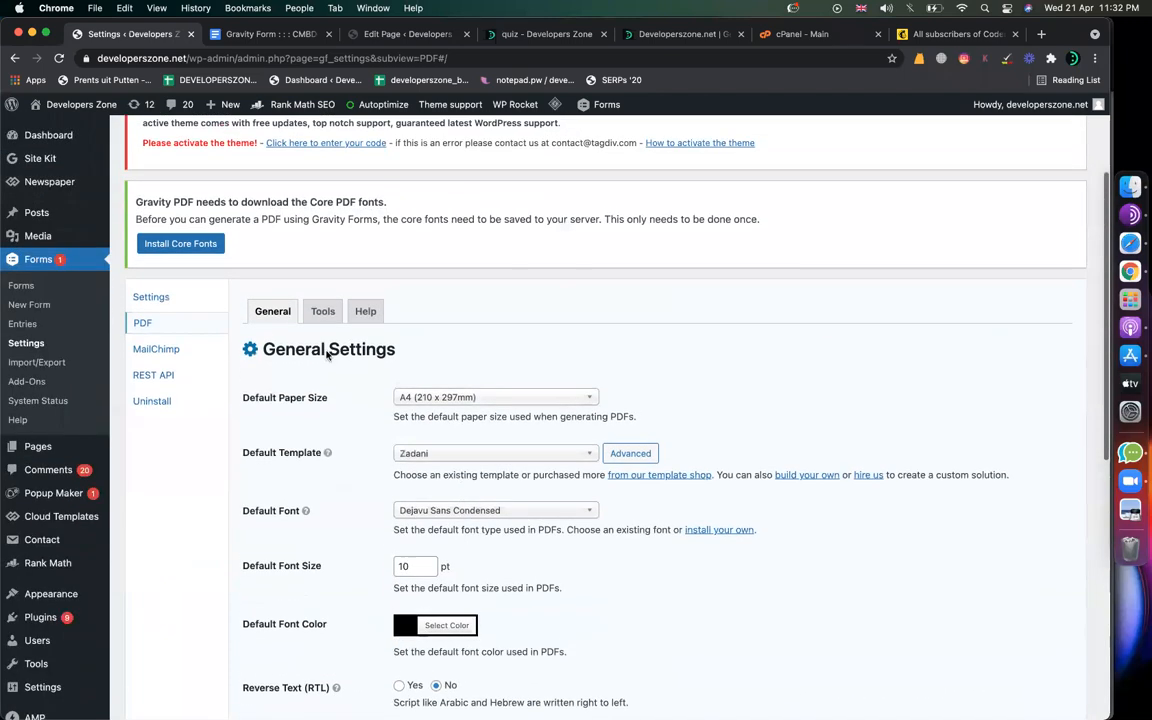
Step: Check the notes for the Tools > Fonts step, then return to the Gravity PDF settings
left_click(262, 35)
left_click(280, 432)
double_click(280, 434)
left_click(311, 436)
double_click(335, 437)
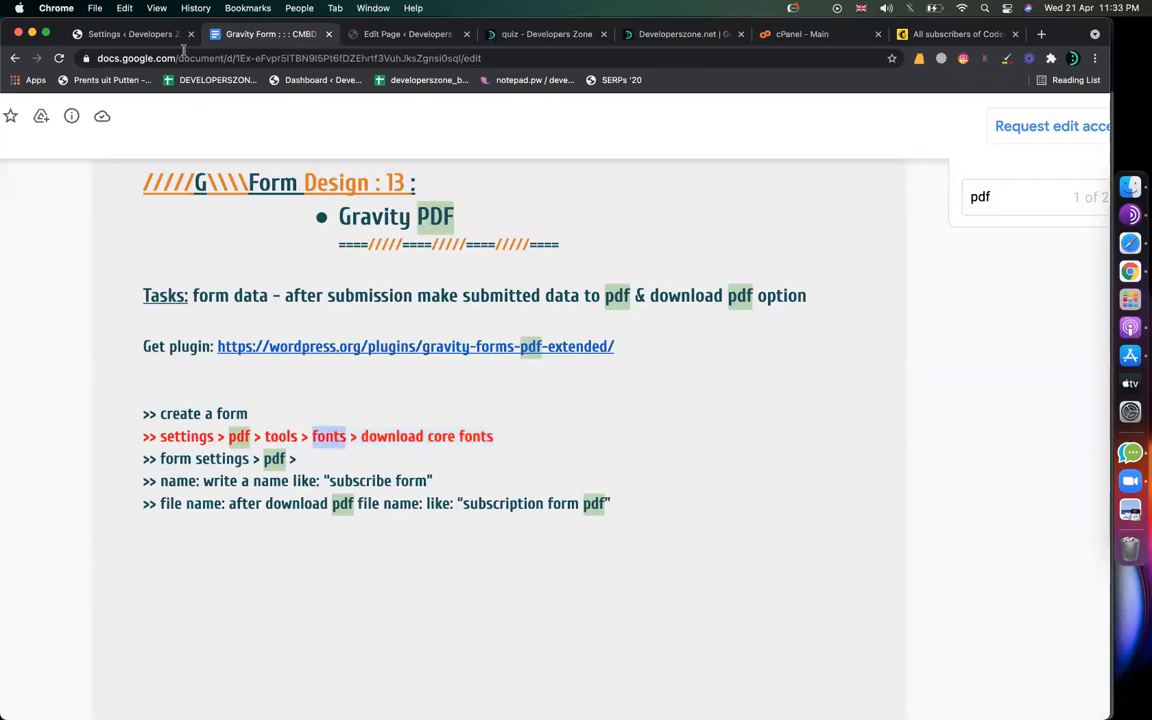
left_click(160, 36)
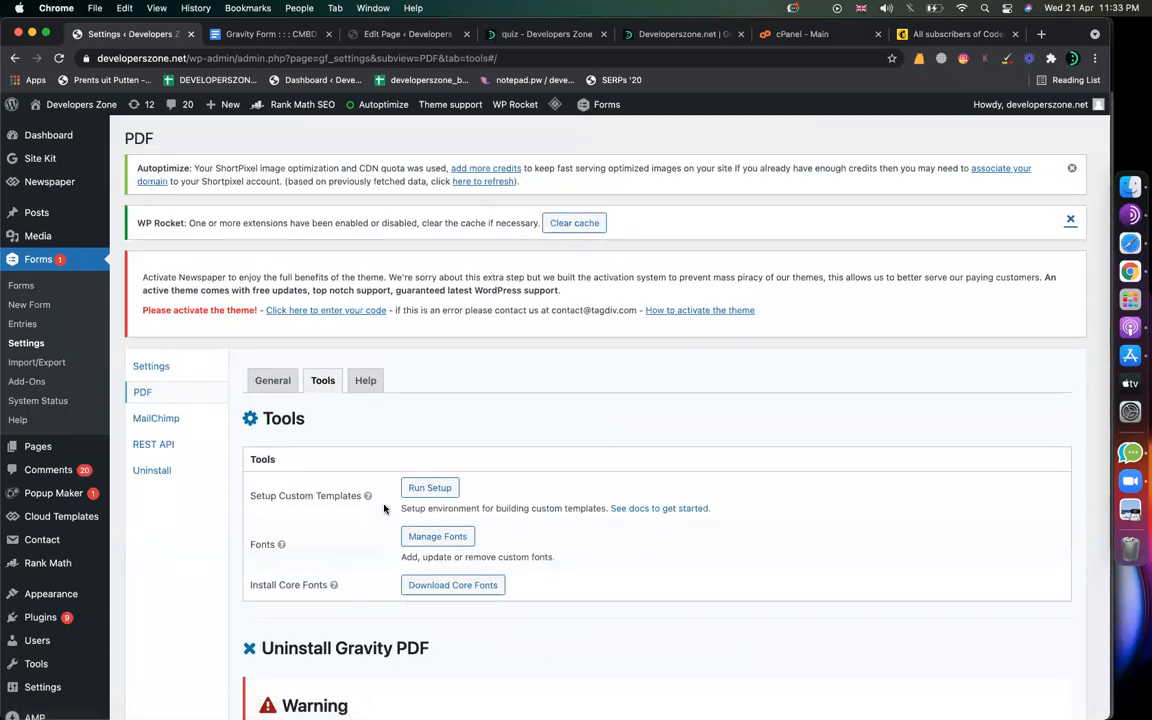
Step: Run Download Core Fonts and follow the install log as DejaVu fonts install, 67 remaining
left_click_drag(250, 585, 395, 590)
left_click(437, 586)
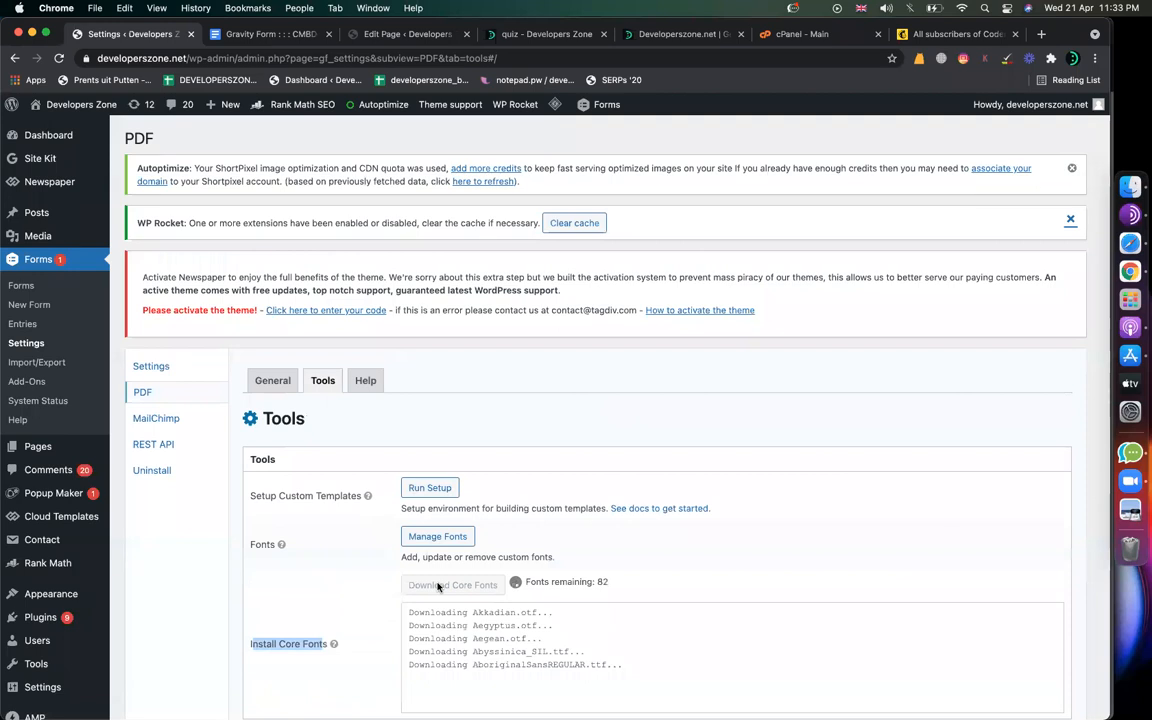
scroll(515, 530, "down", 6)
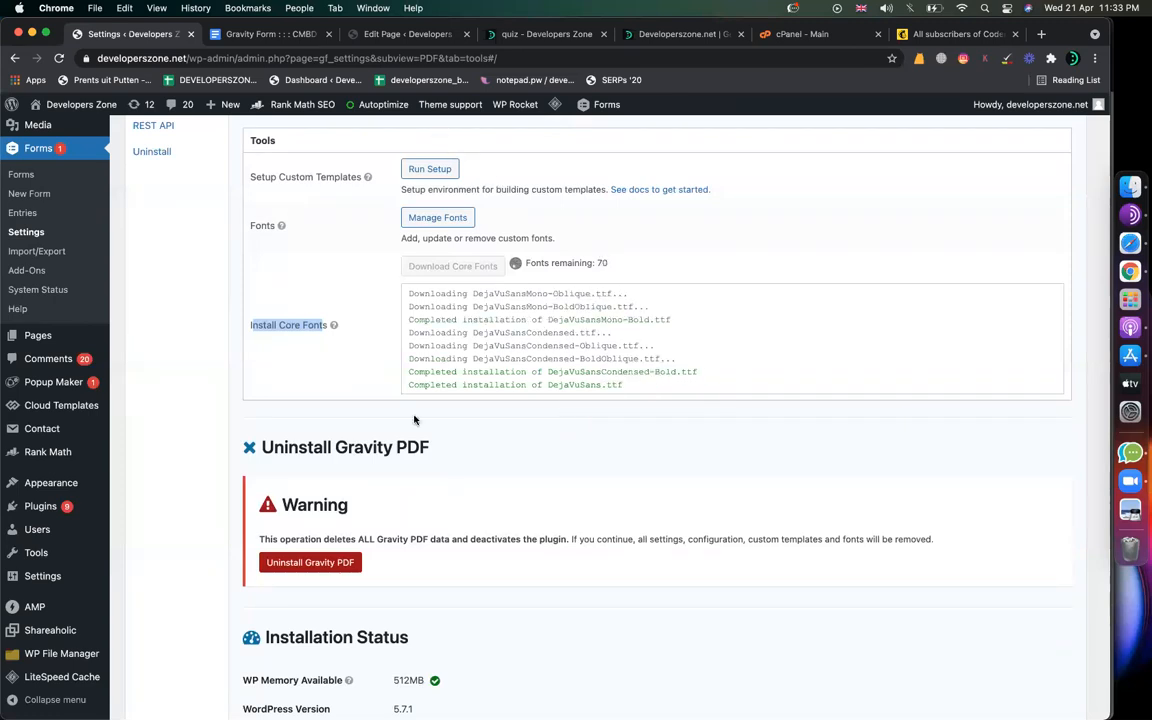
scroll(388, 331, "up", 2)
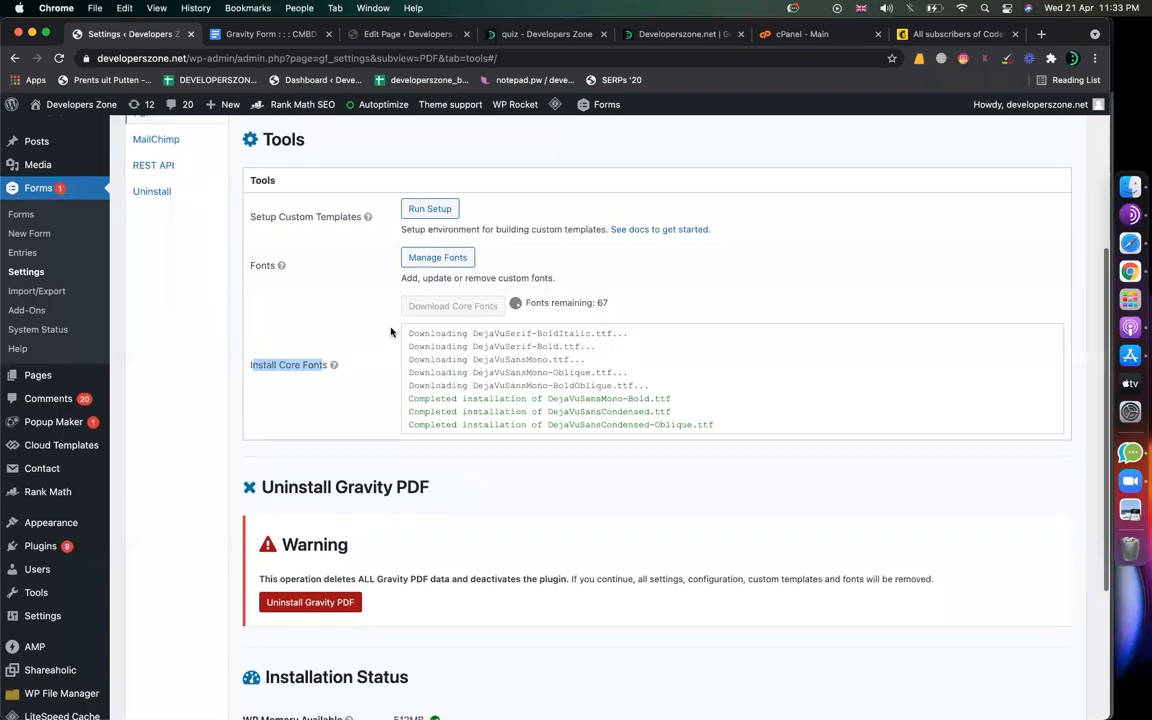
scroll(391, 332, "up", 4)
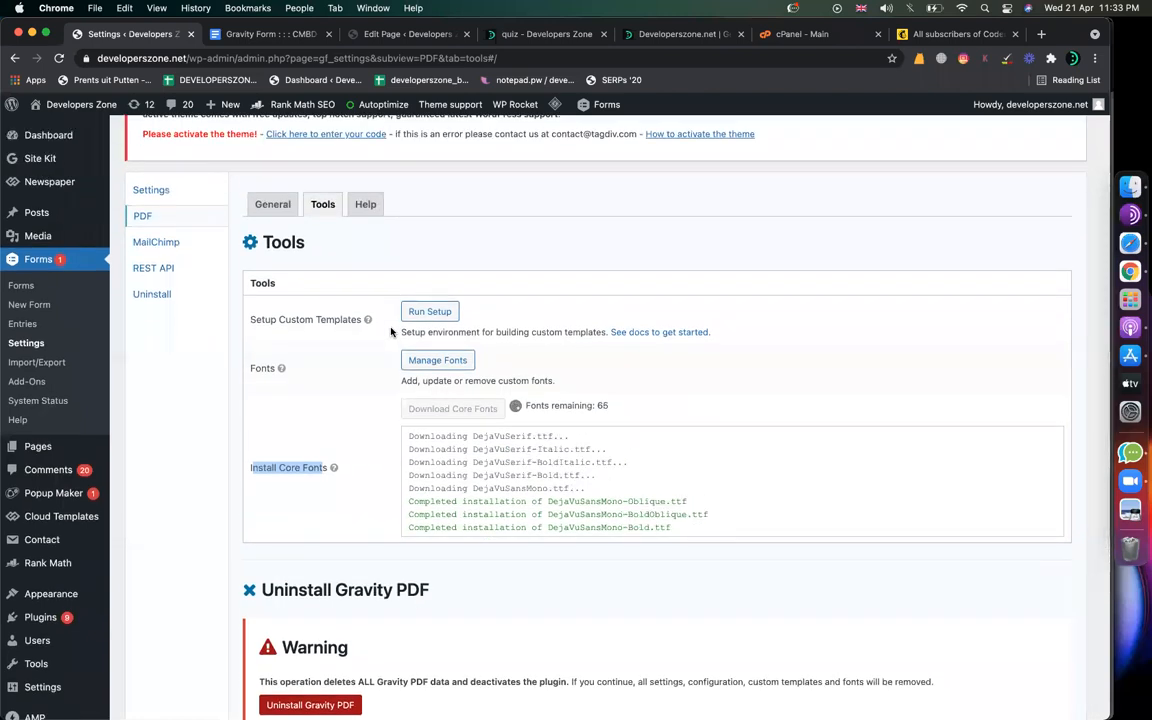
left_click(265, 34)
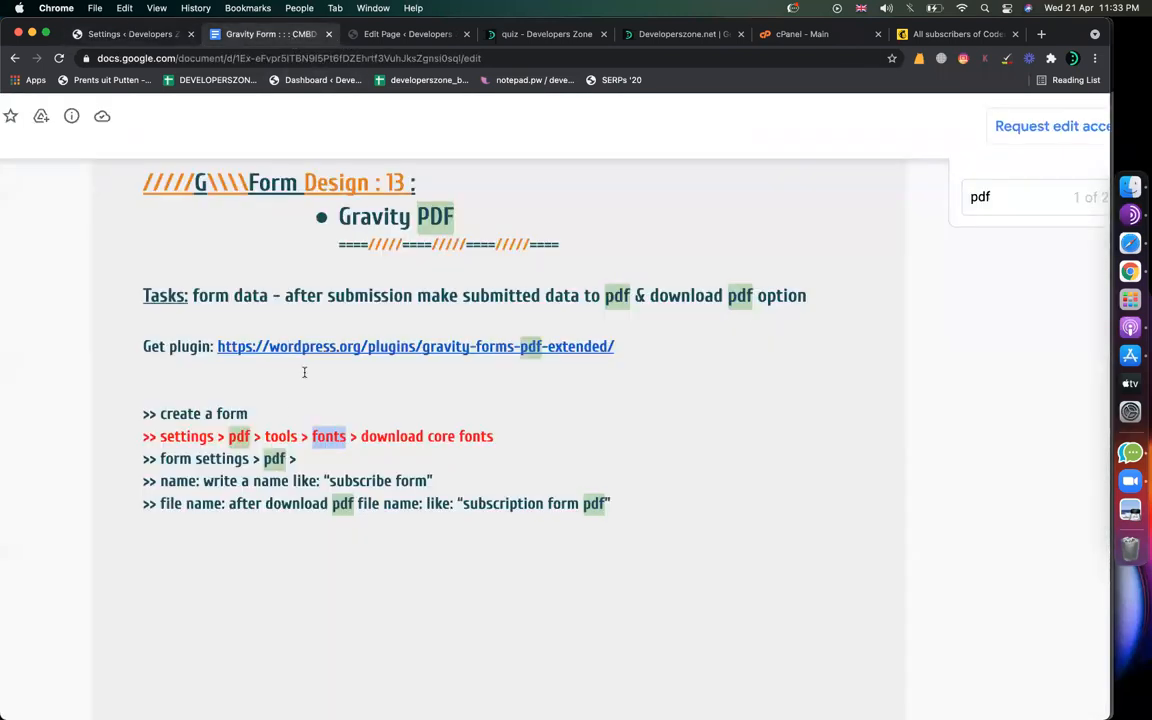
left_click_drag(160, 458, 314, 458)
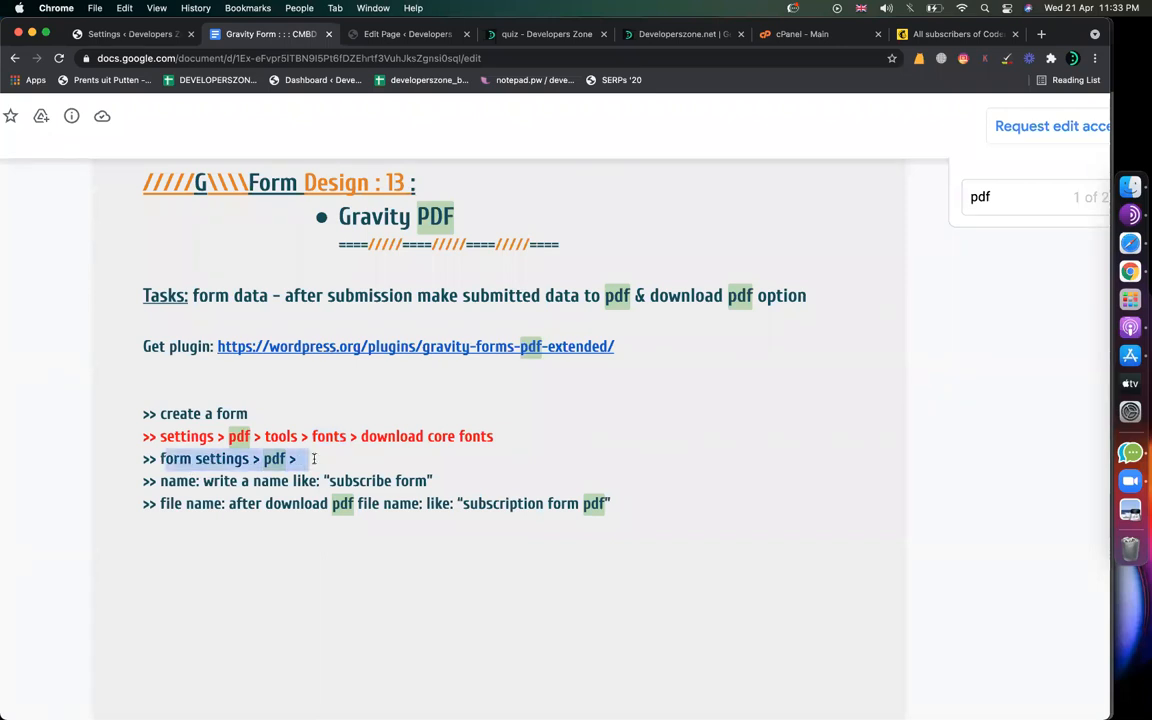
scroll(200, 511, "down", 2)
left_click(374, 401)
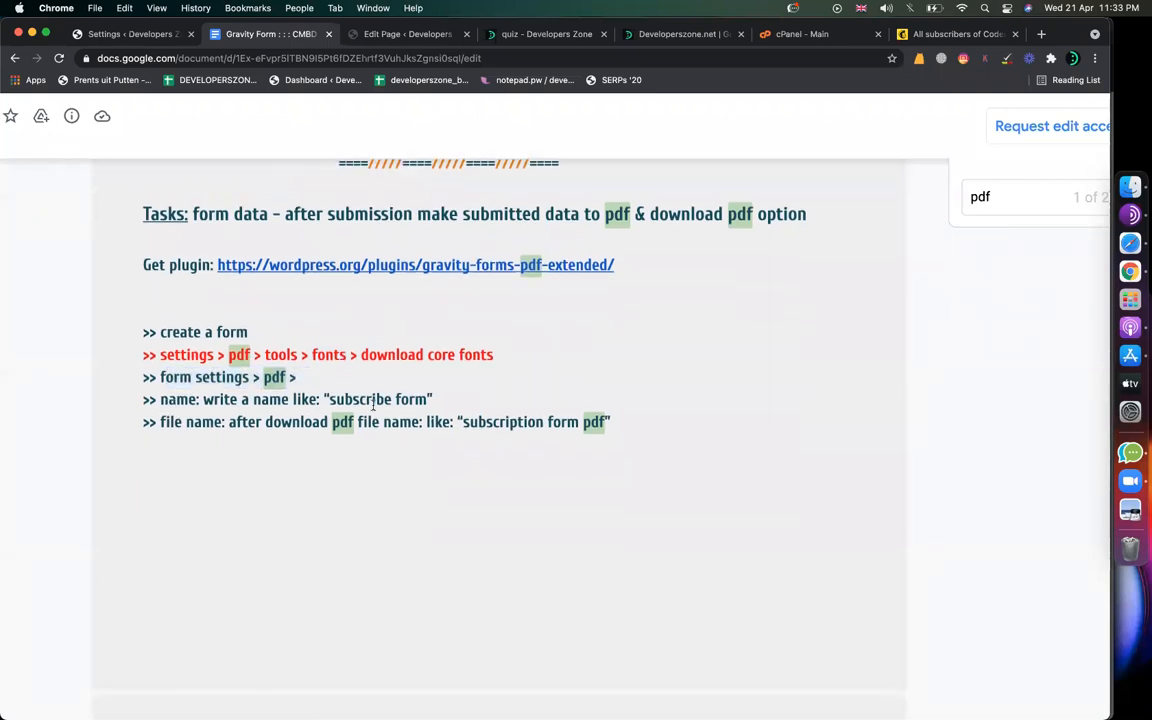
left_click_drag(430, 398, 327, 398)
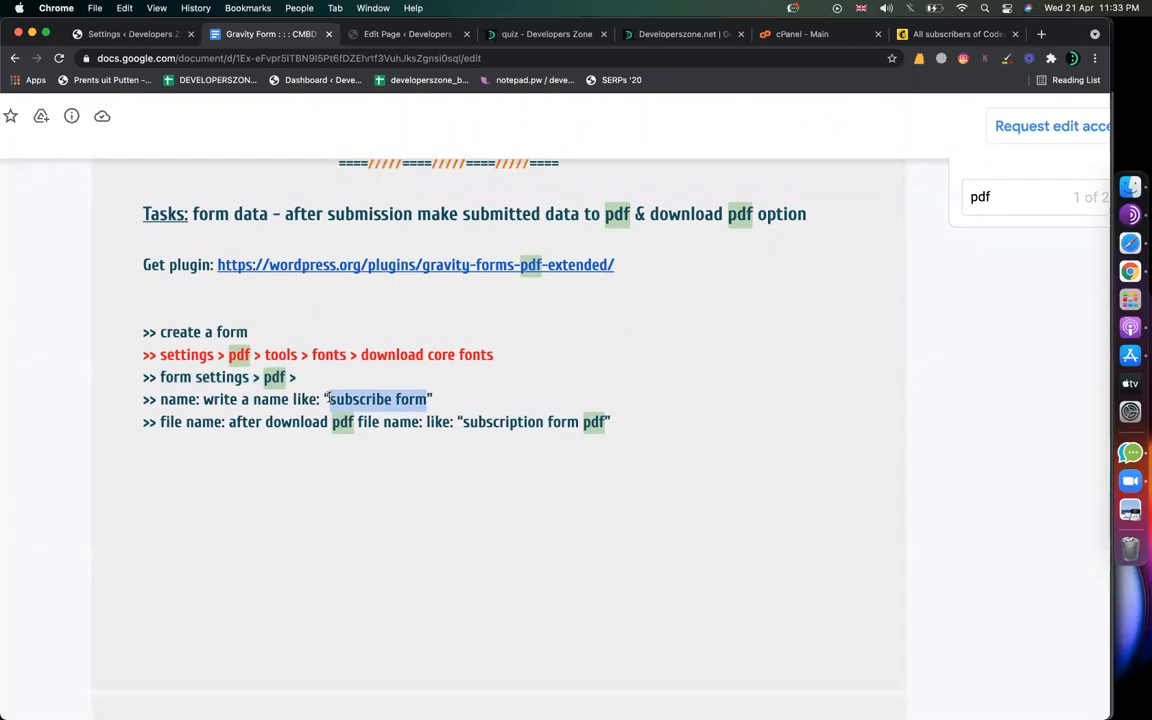
left_click(145, 38)
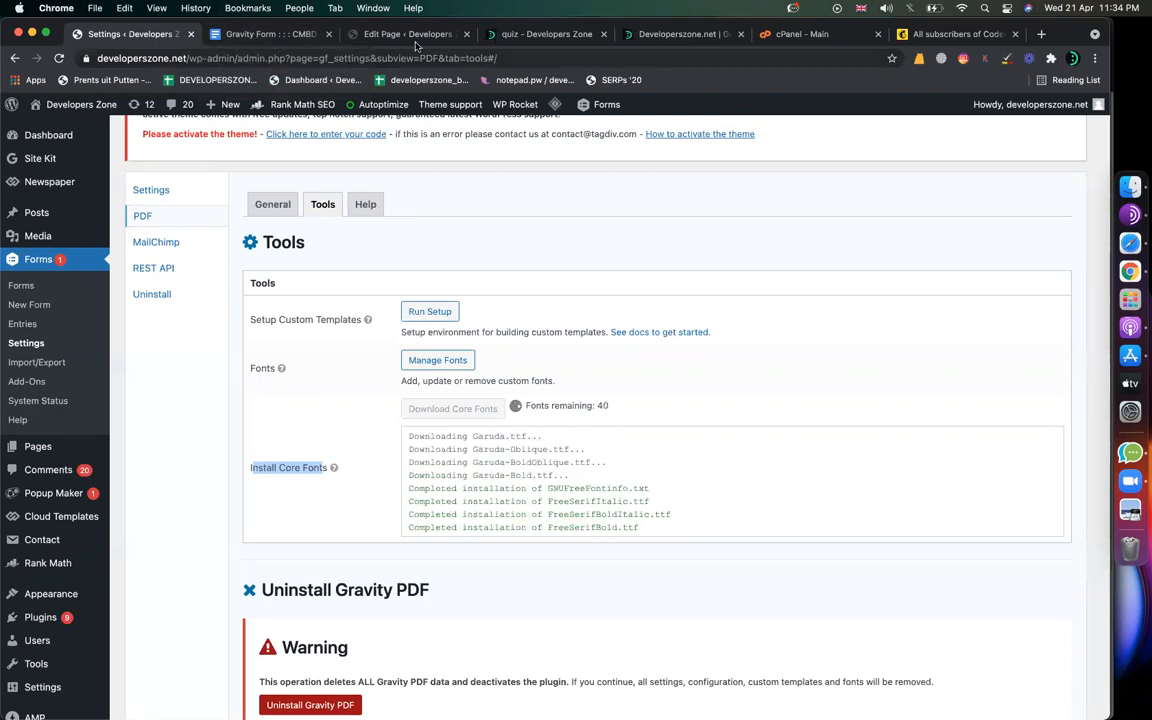
left_click(270, 34)
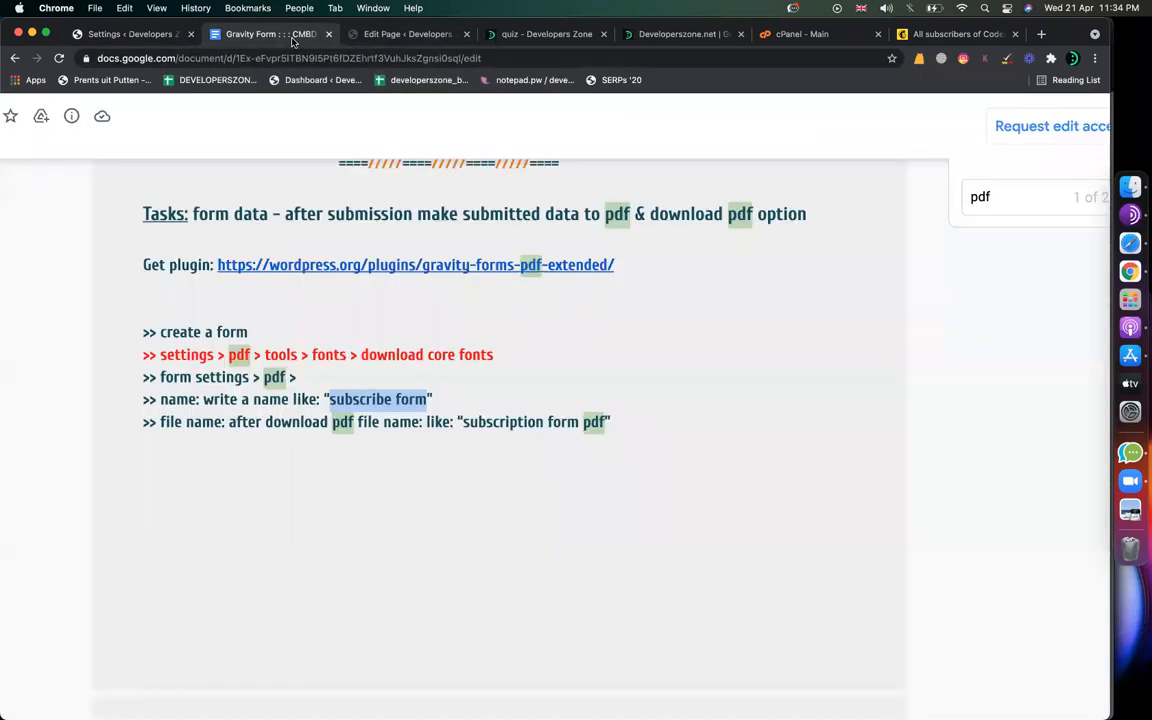
left_click(145, 35)
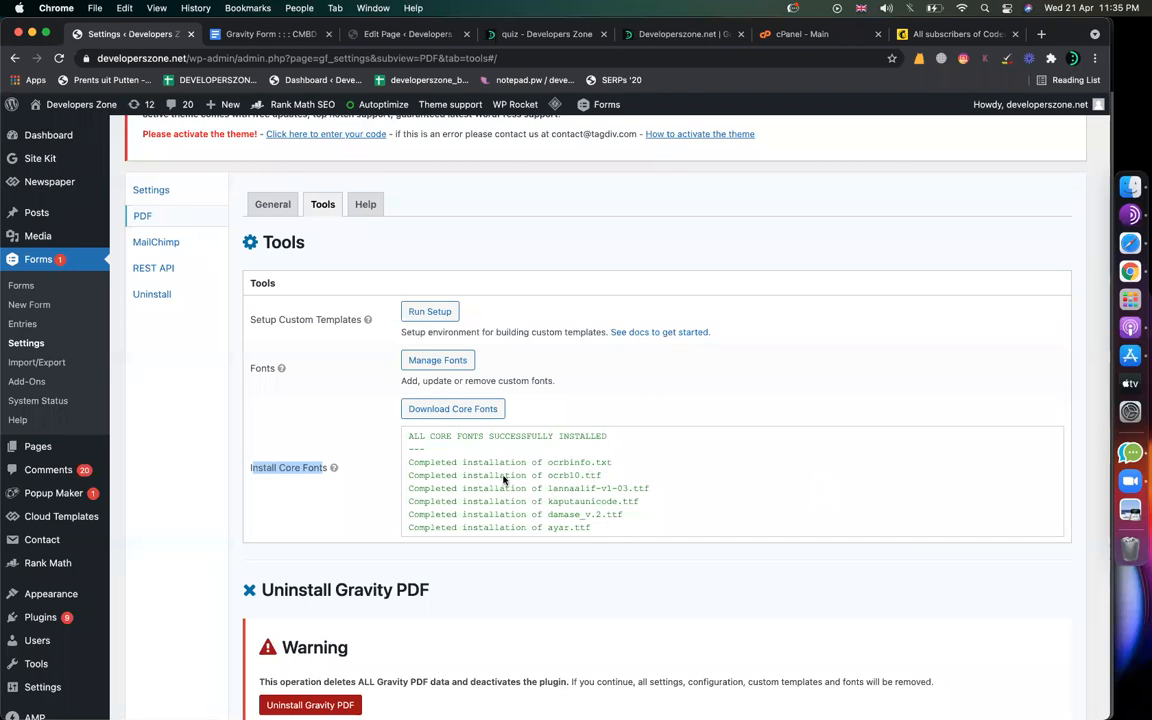
Step: Open the business proposal form from Forms > Forms and go to its Settings > PDF page
left_click(21, 286)
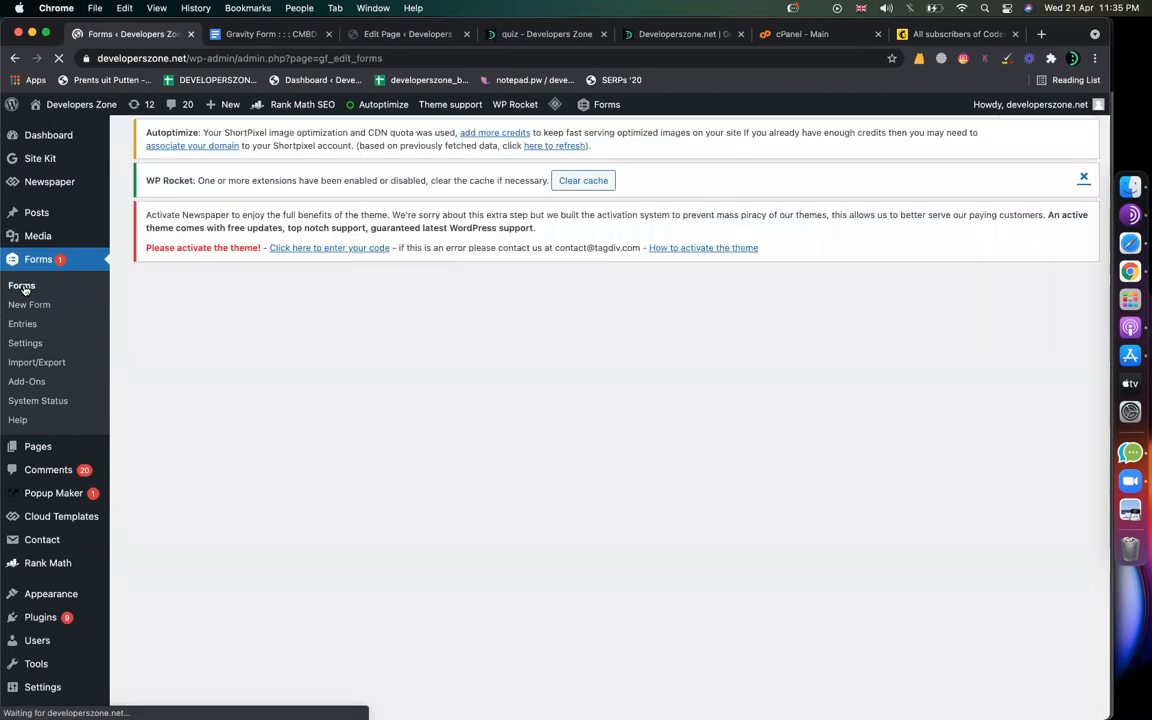
mouse_move(240, 453)
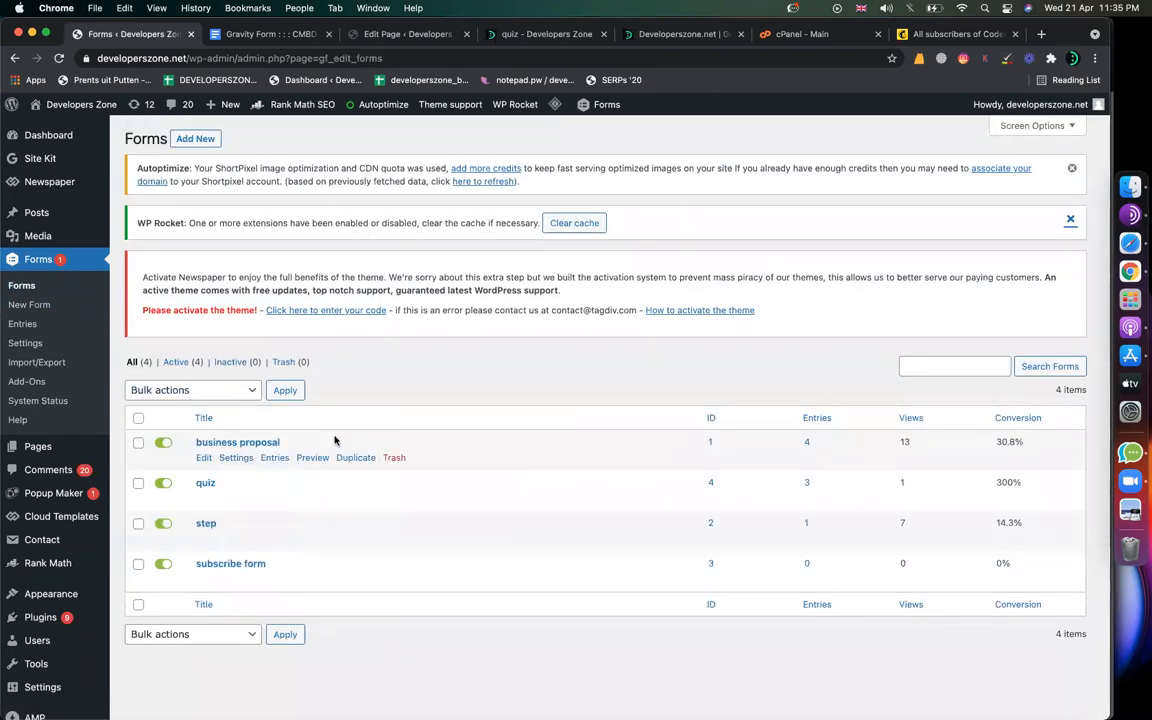
left_click(203, 458)
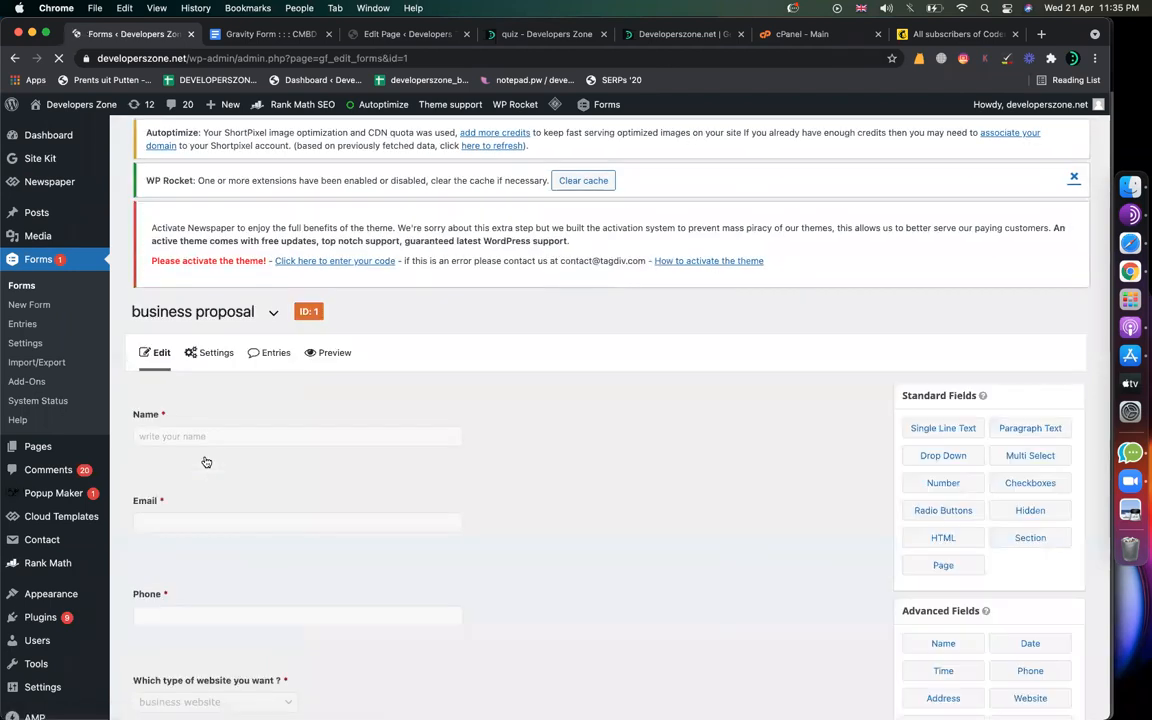
scroll(340, 506, "down", 10)
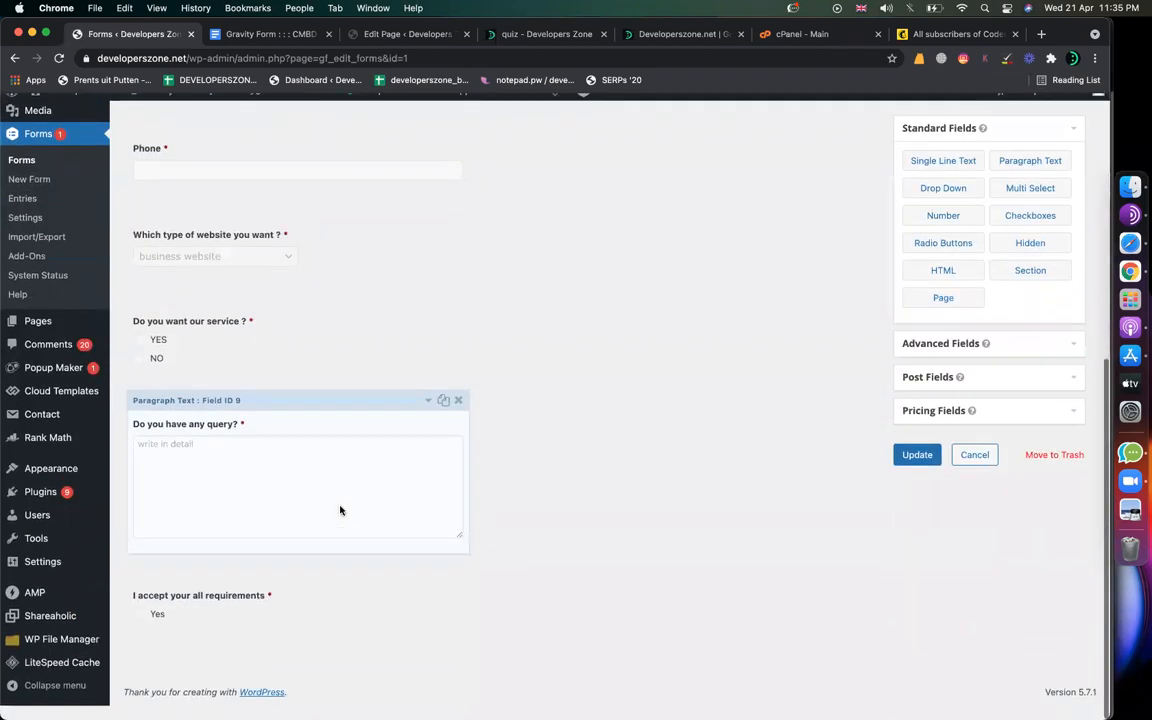
scroll(548, 463, "up", 10)
scroll(473, 558, "down", 10)
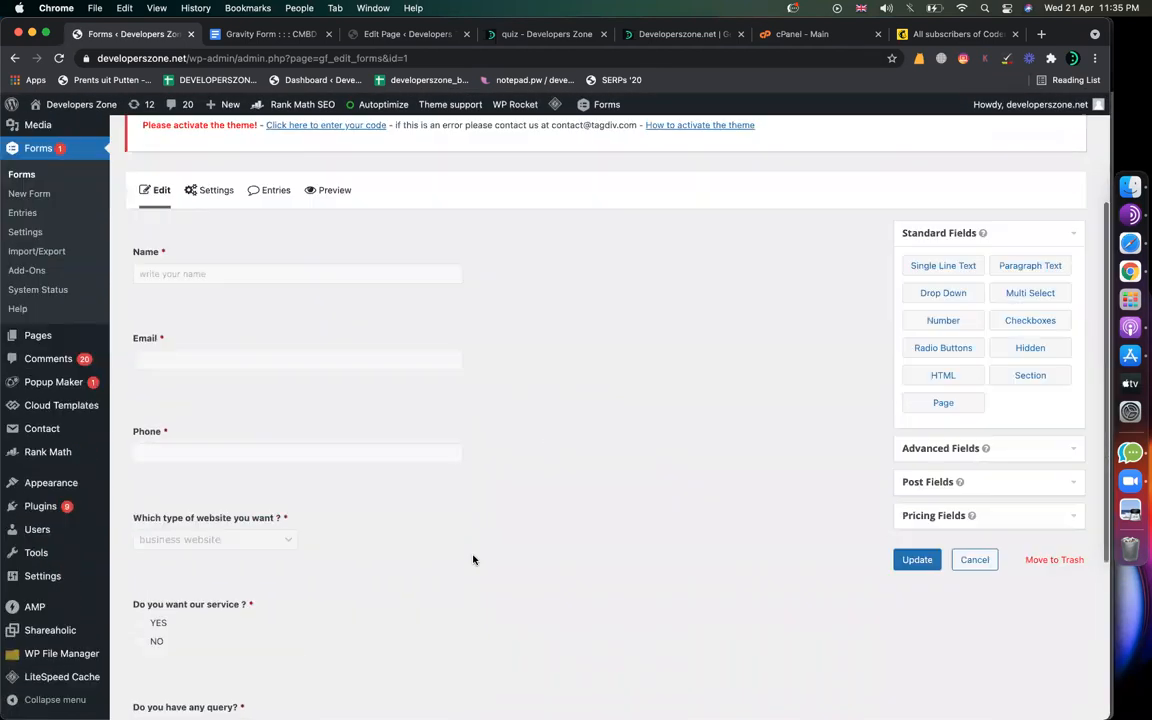
scroll(468, 548, "down", 1)
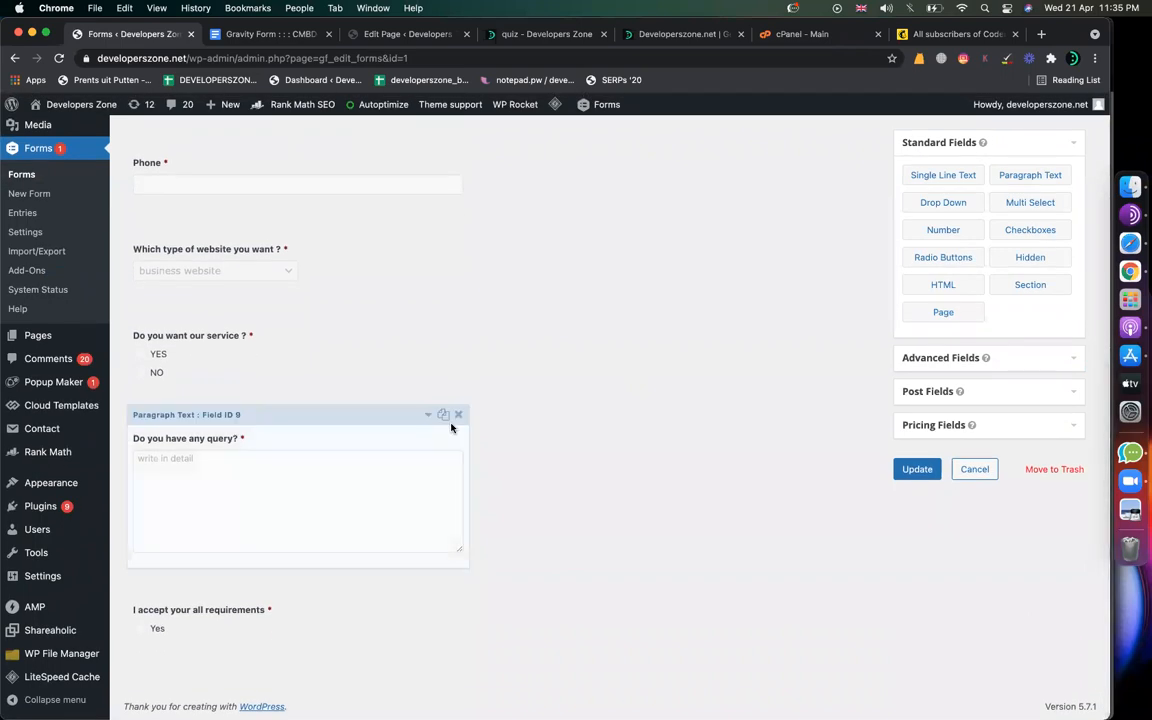
scroll(514, 411, "up", 4)
scroll(516, 411, "up", 5)
mouse_move(195, 377)
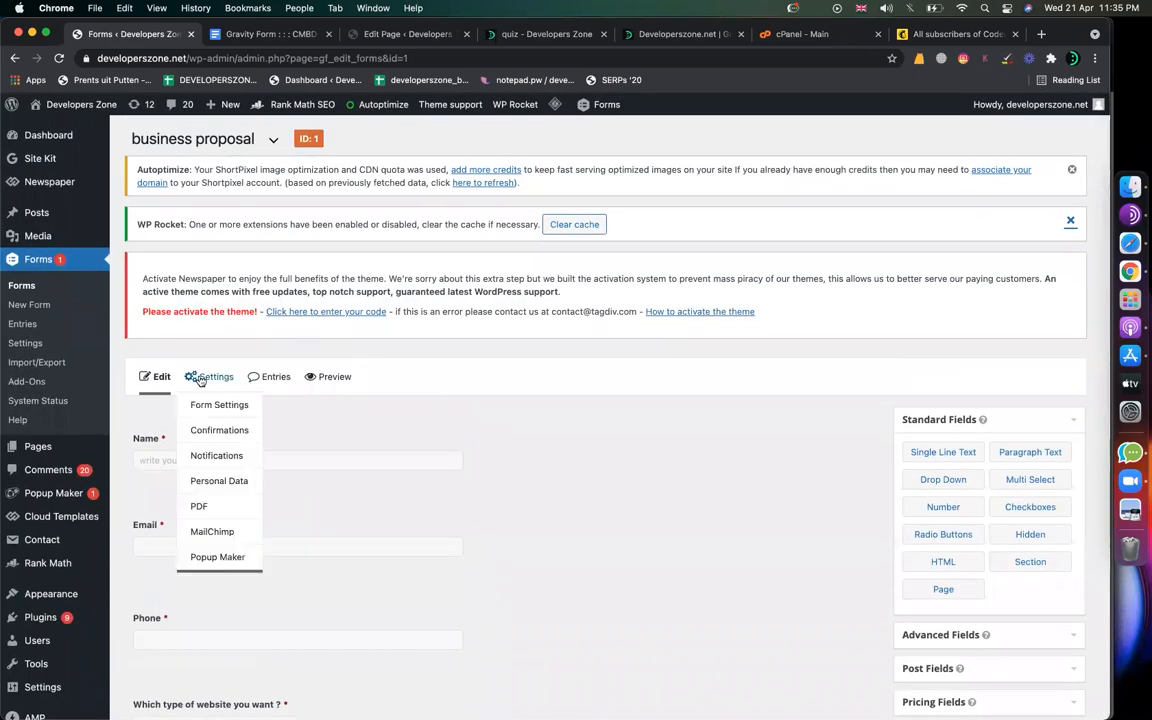
left_click(199, 507)
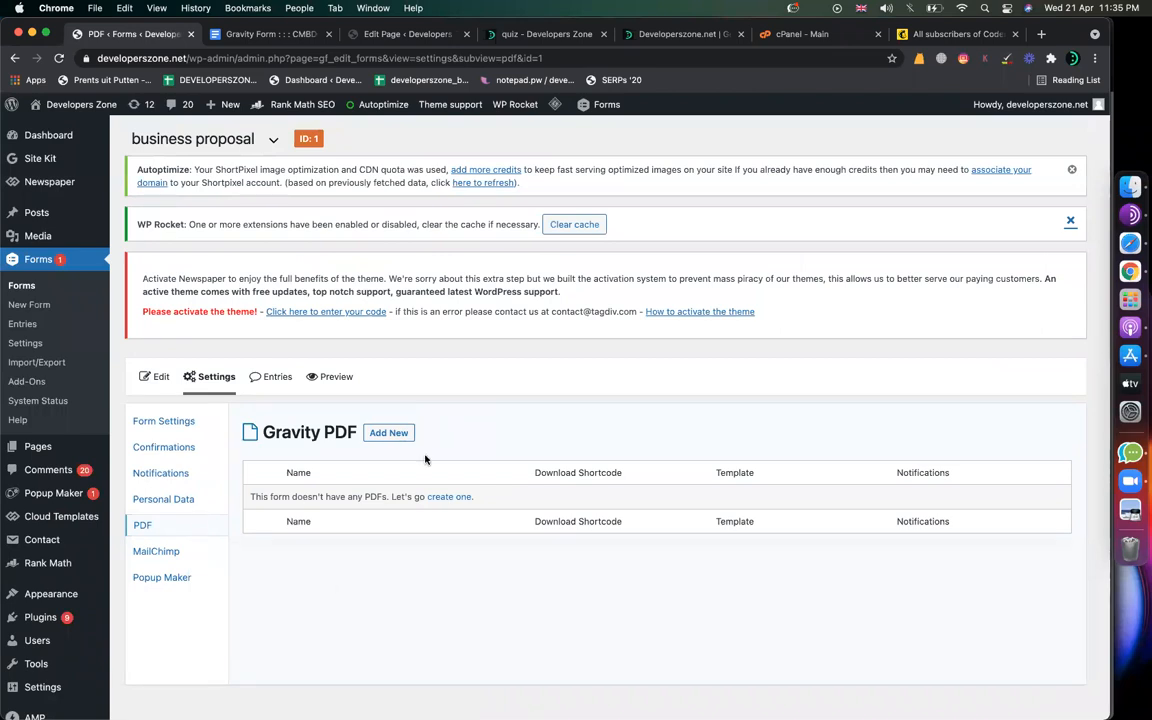
Step: Add a new PDF to the form named 'subscription form'
left_click(388, 432)
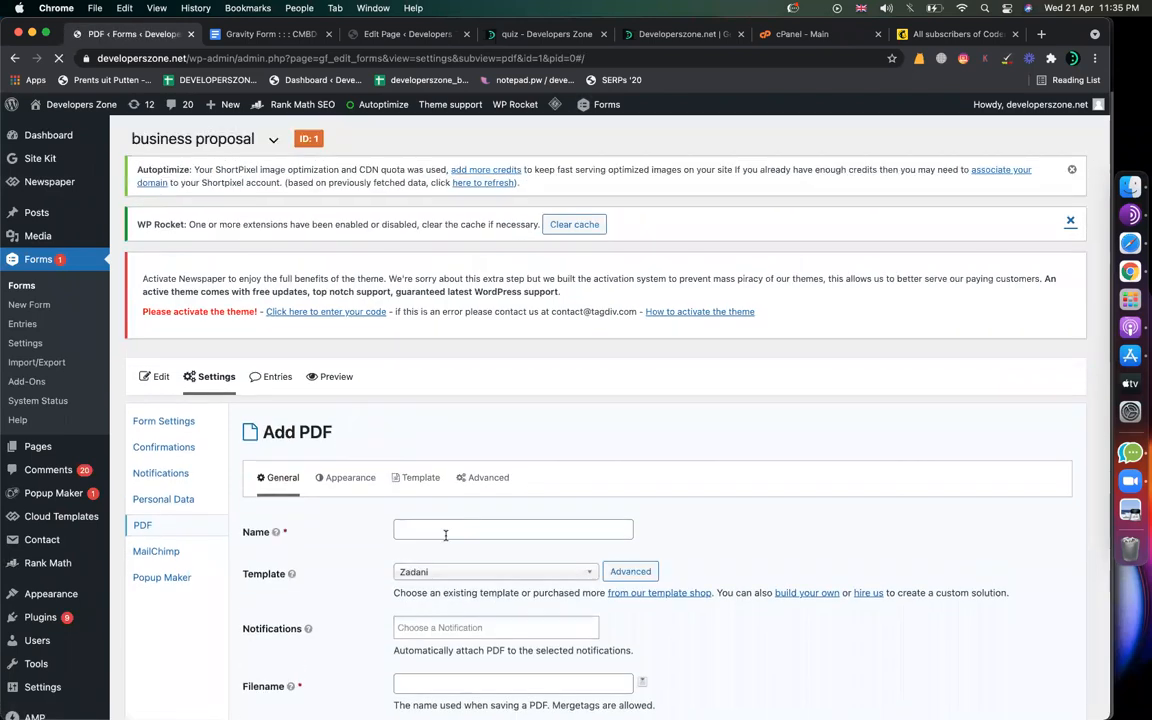
left_click(445, 533)
type("subscription form")
key("super+a")
scroll(622, 566, "down", 4)
left_click(622, 566)
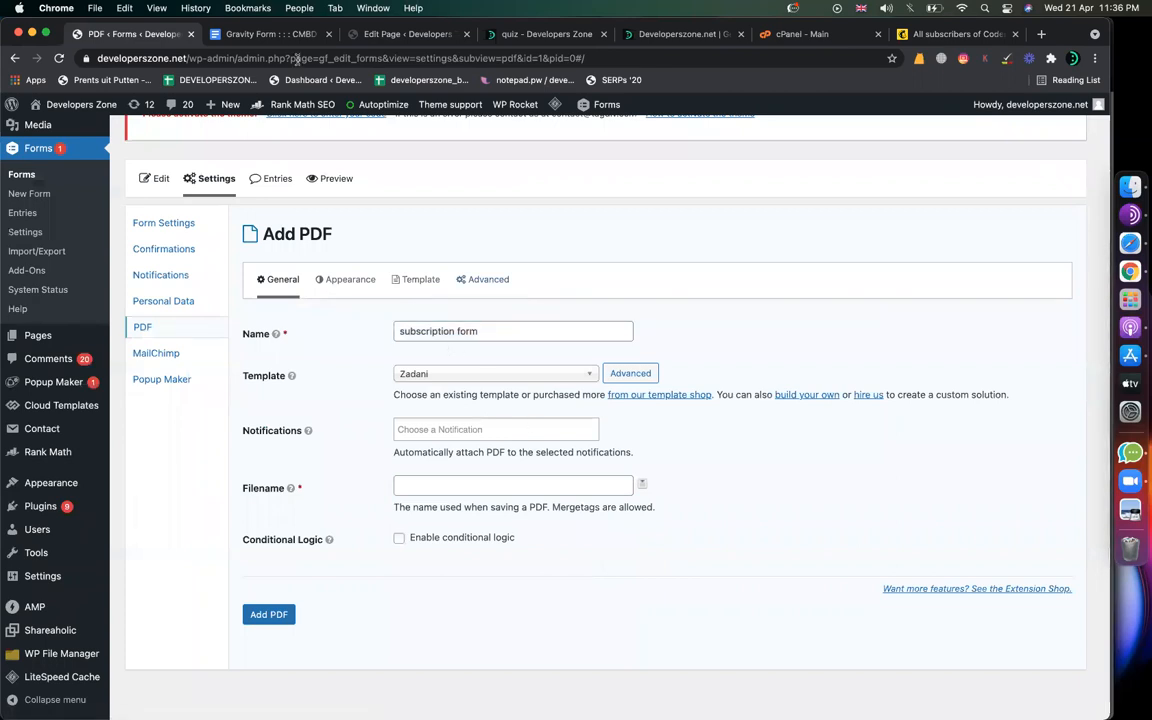
Step: Check the notes' file name instruction against the 'subscription form' PDF name
left_click(262, 34)
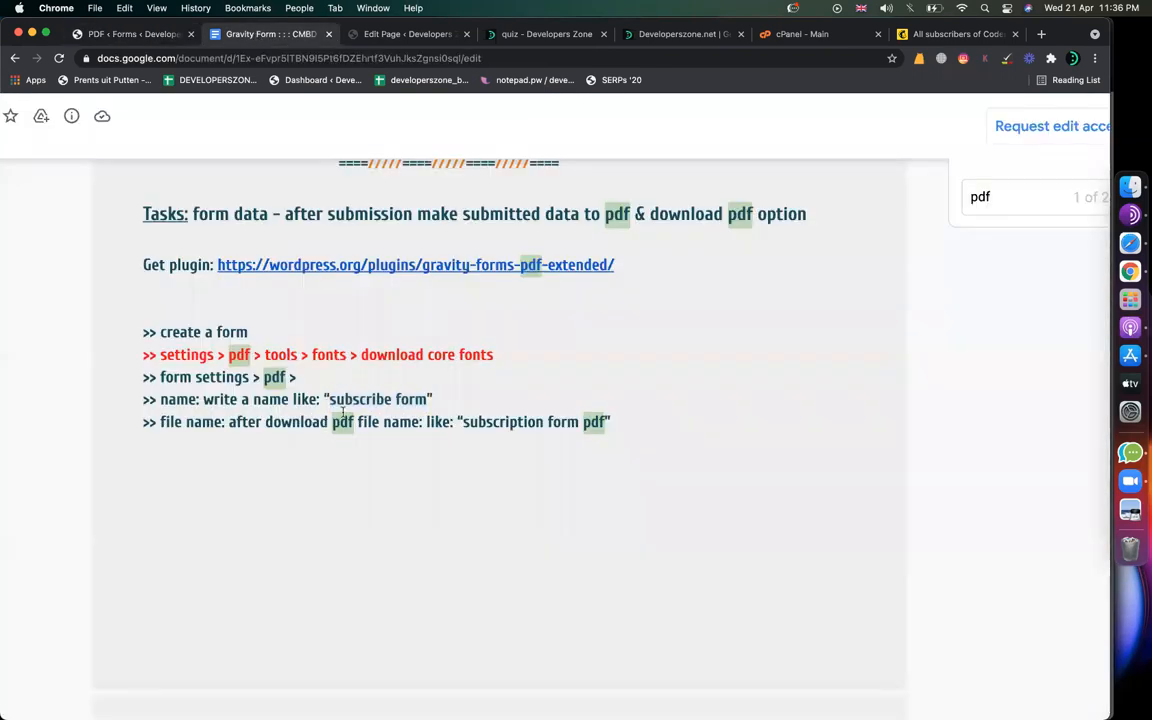
left_click_drag(228, 421, 462, 421)
left_click(577, 421)
left_click(127, 34)
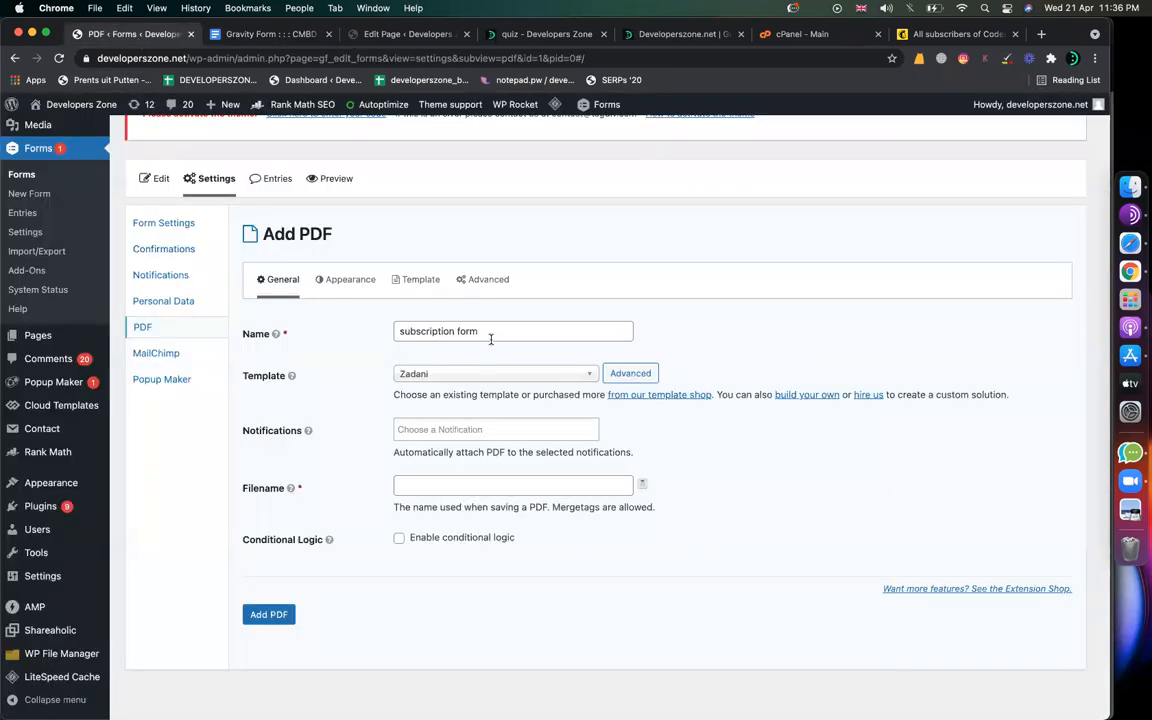
left_click_drag(494, 332, 368, 329)
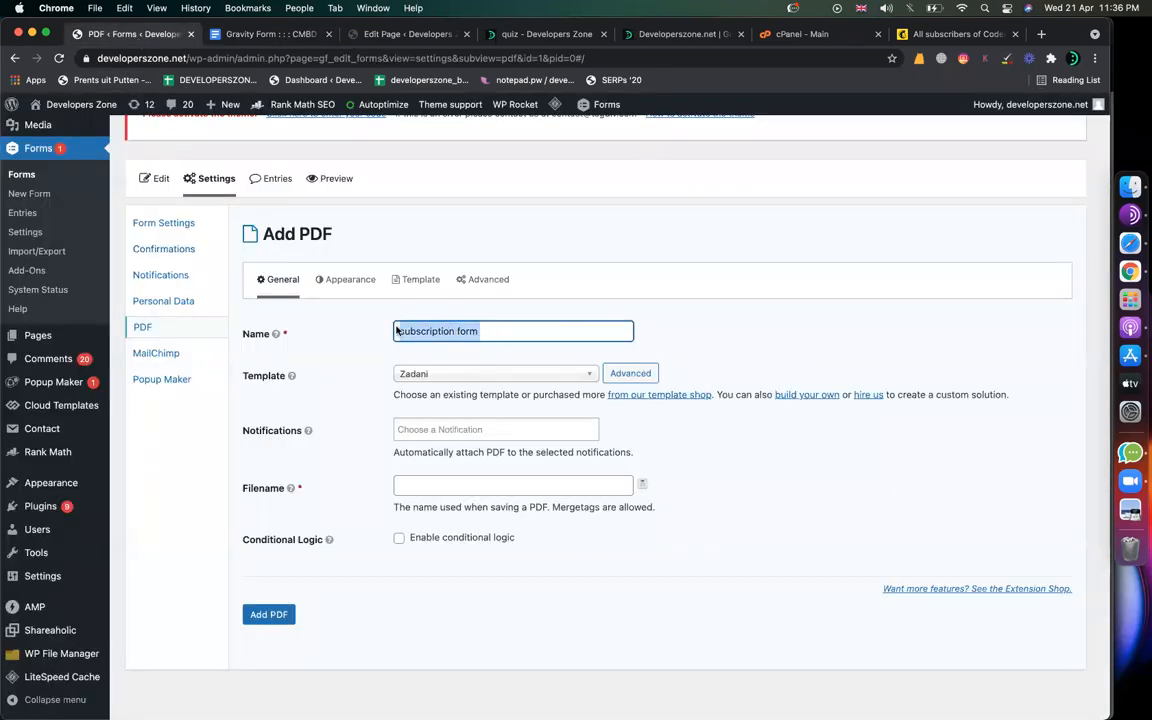
left_click(464, 329)
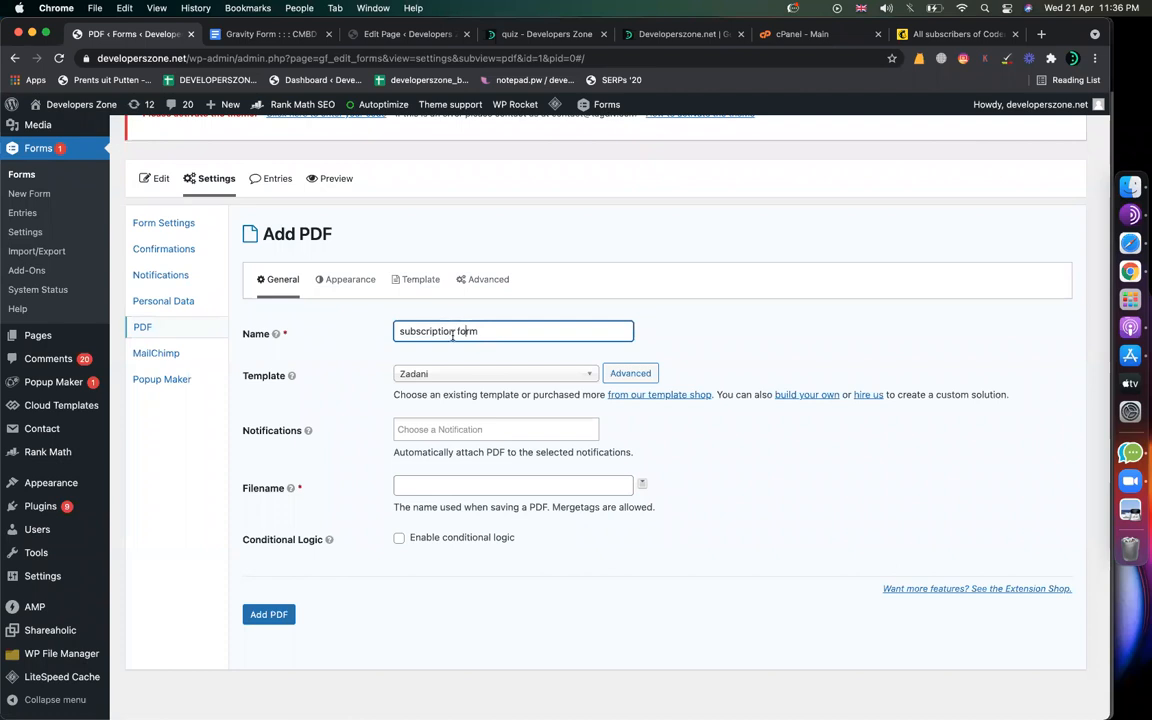
left_click_drag(479, 331, 144, 327)
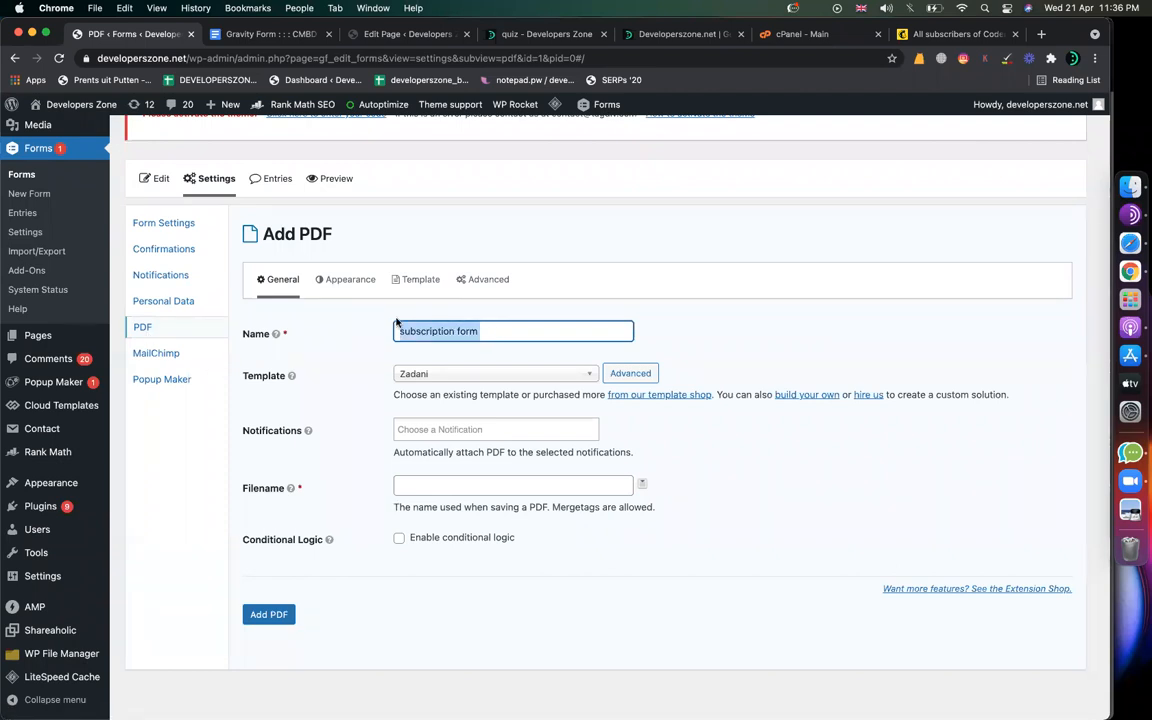
Step: Review the Template, Appearance and Advanced tabs, then submit the PDF with Add PDF
left_click(410, 285)
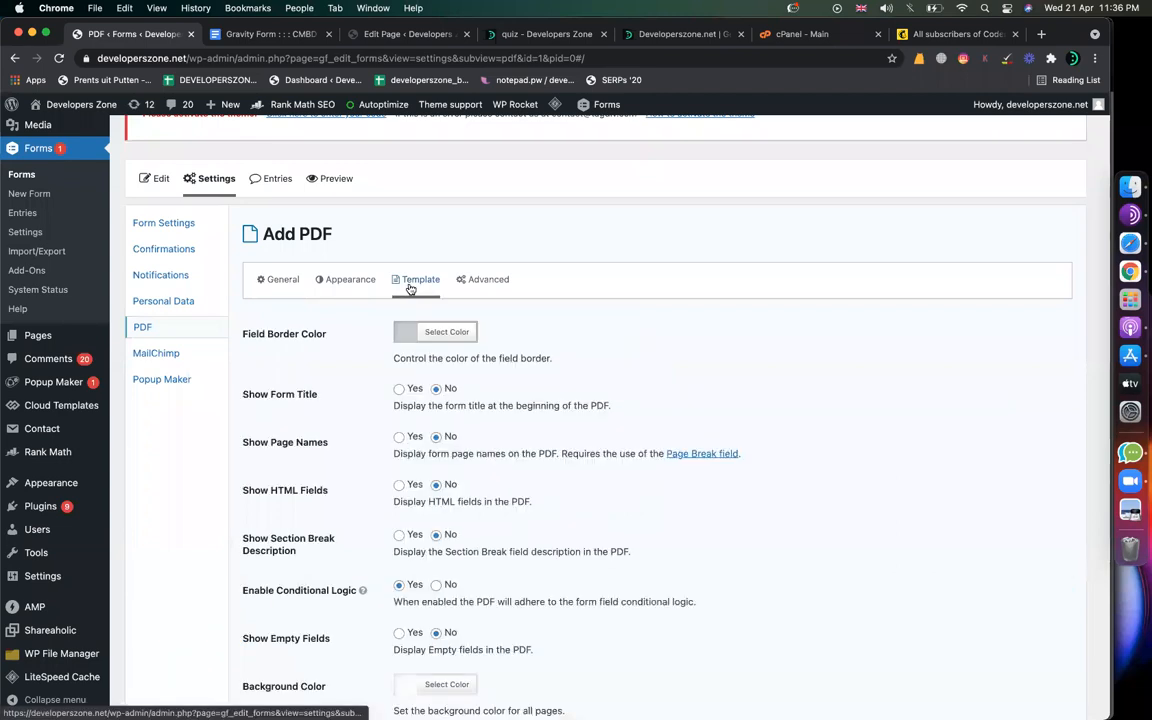
left_click(355, 281)
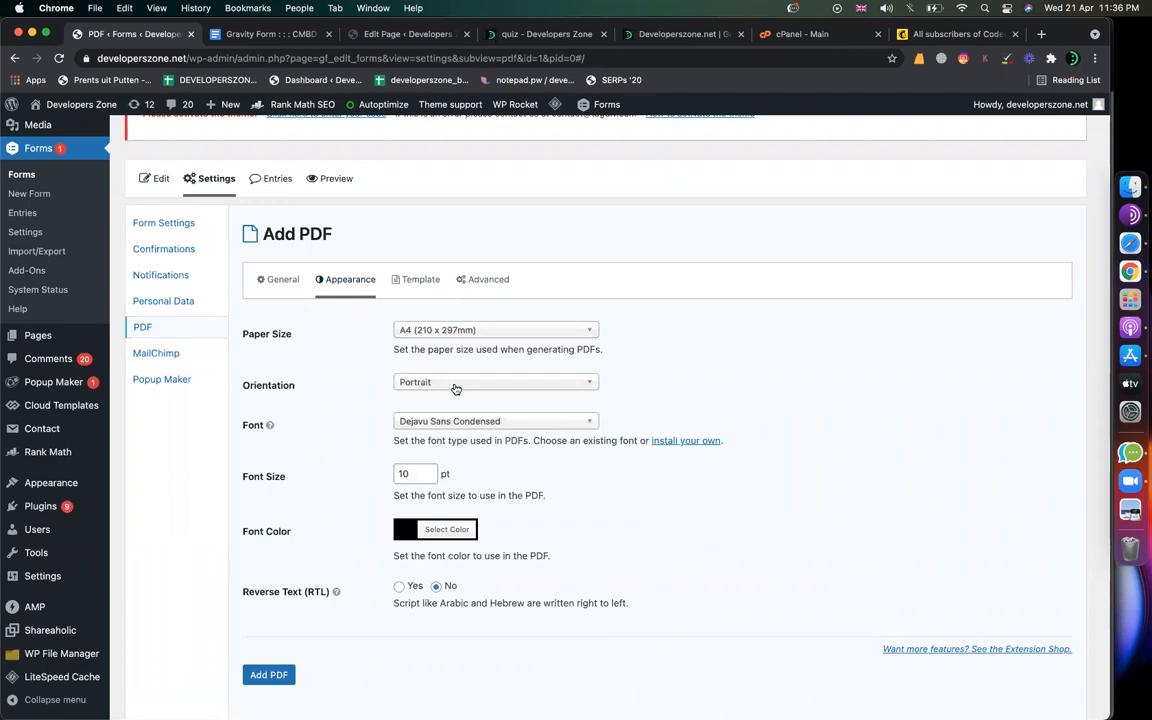
left_click(483, 285)
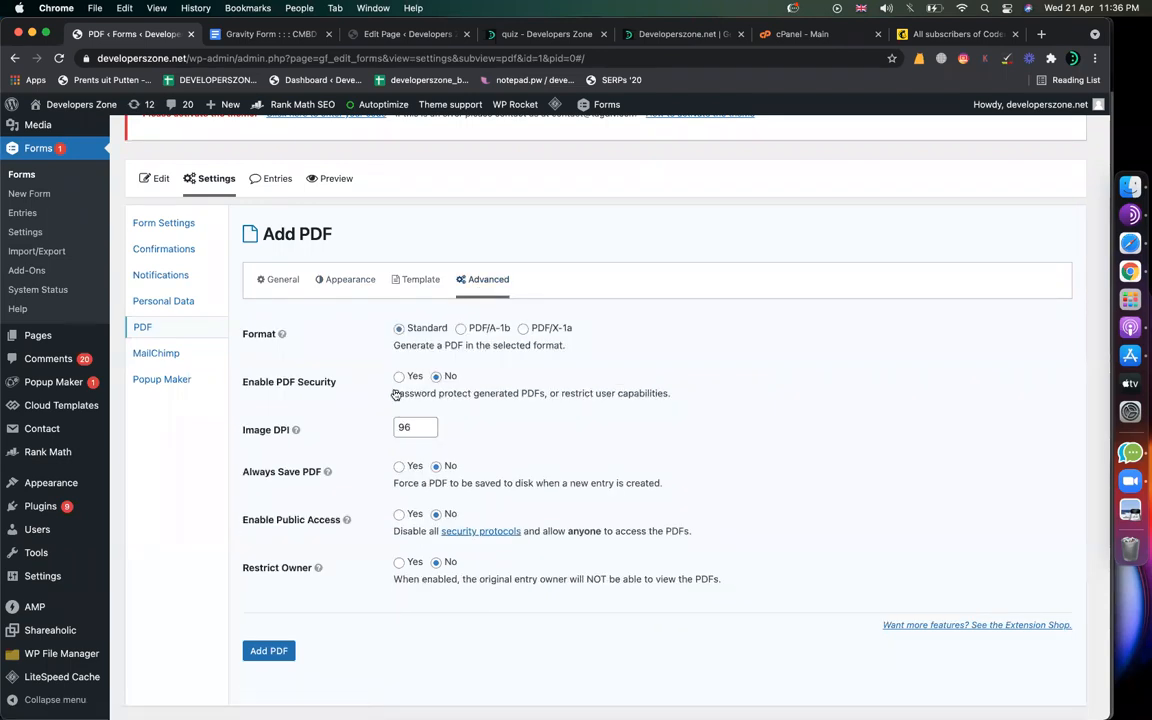
left_click(286, 279)
left_click_drag(532, 330, 306, 334)
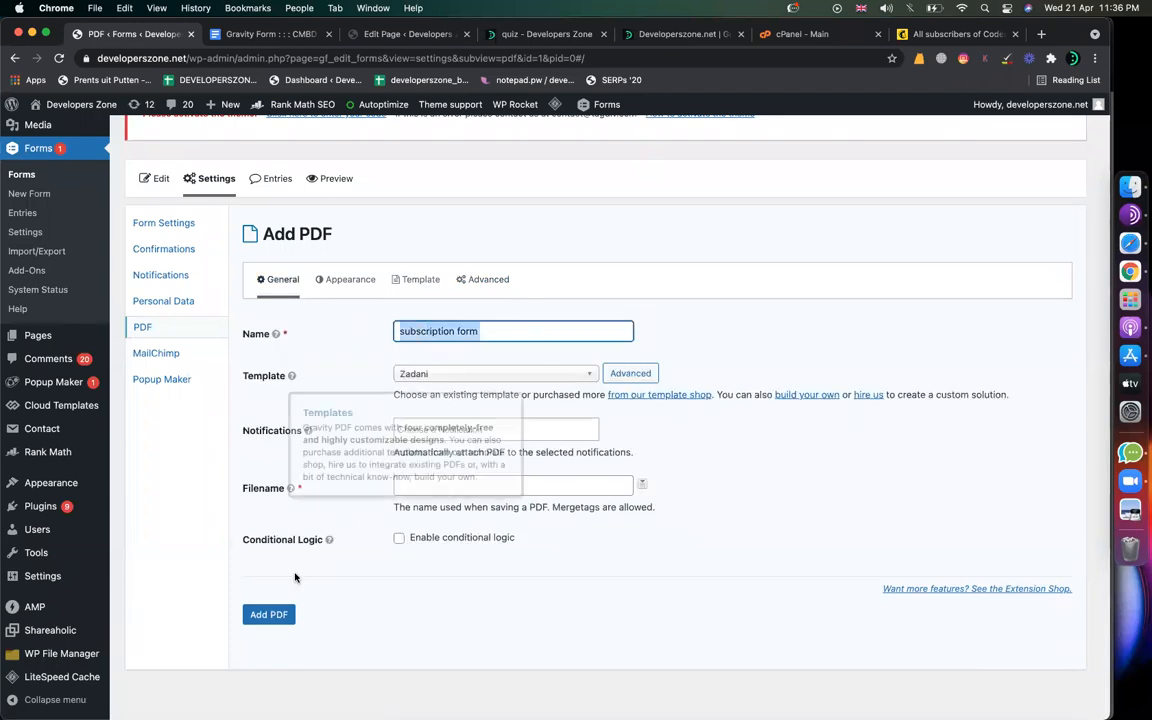
left_click(268, 612)
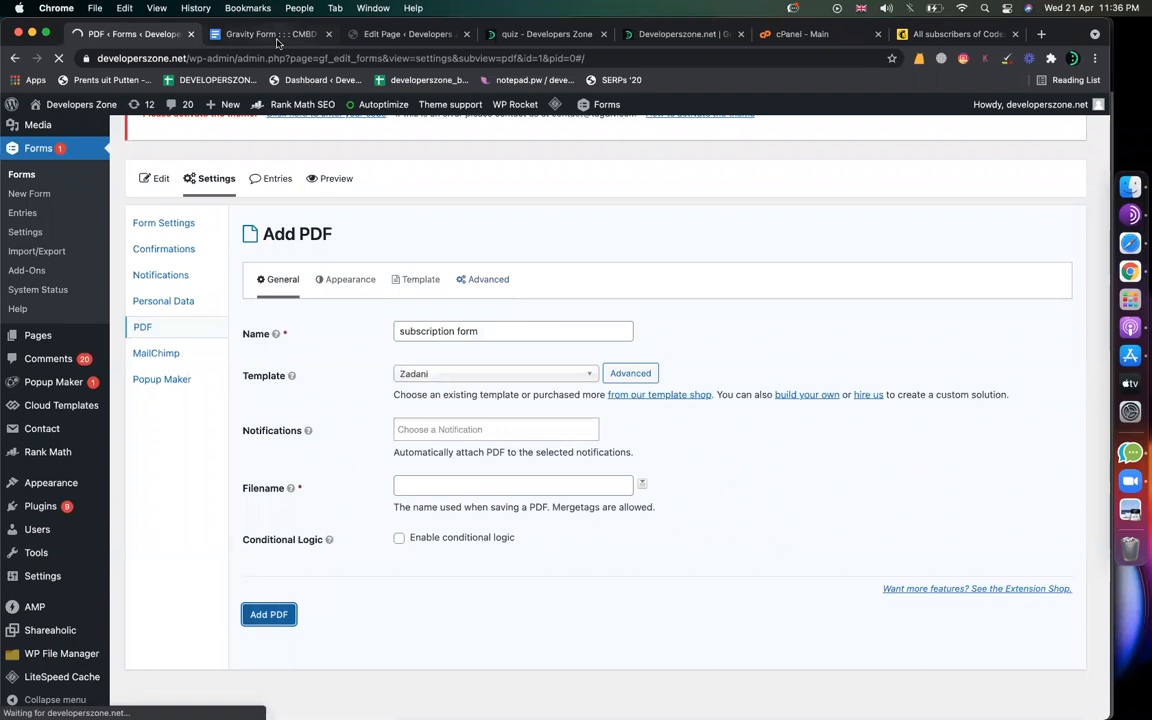
Step: Read the filename instruction in the notes and return to the PDF settings
left_click(278, 41)
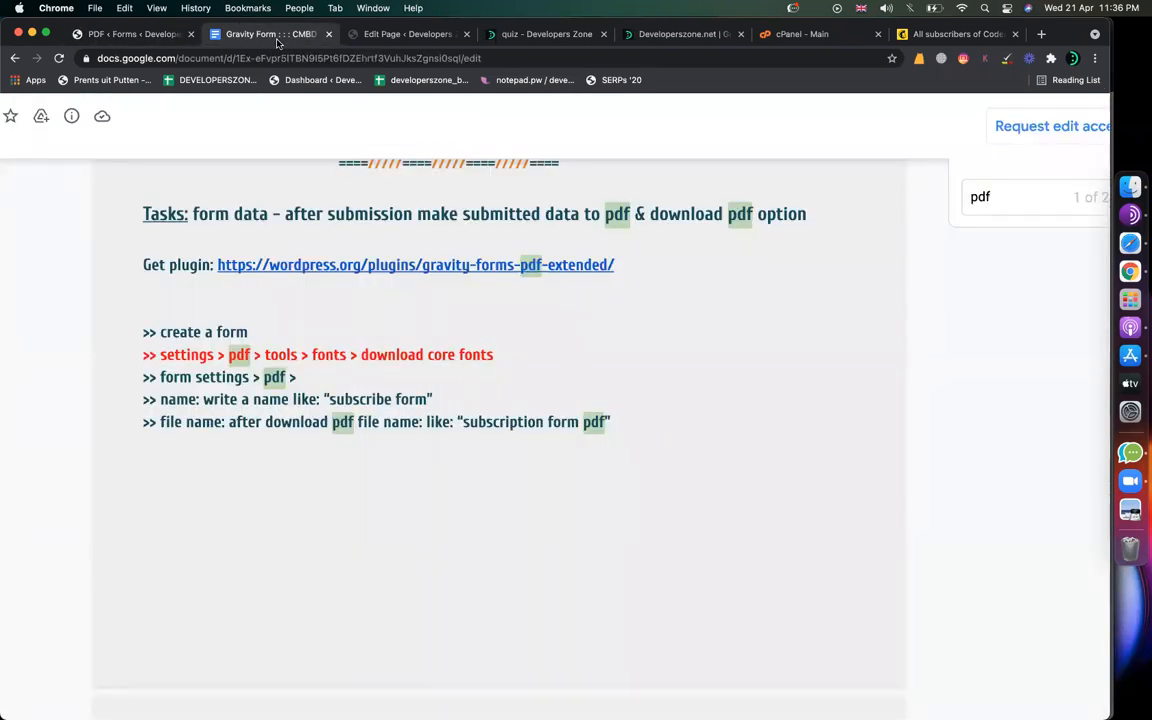
scroll(354, 246, "down", 1)
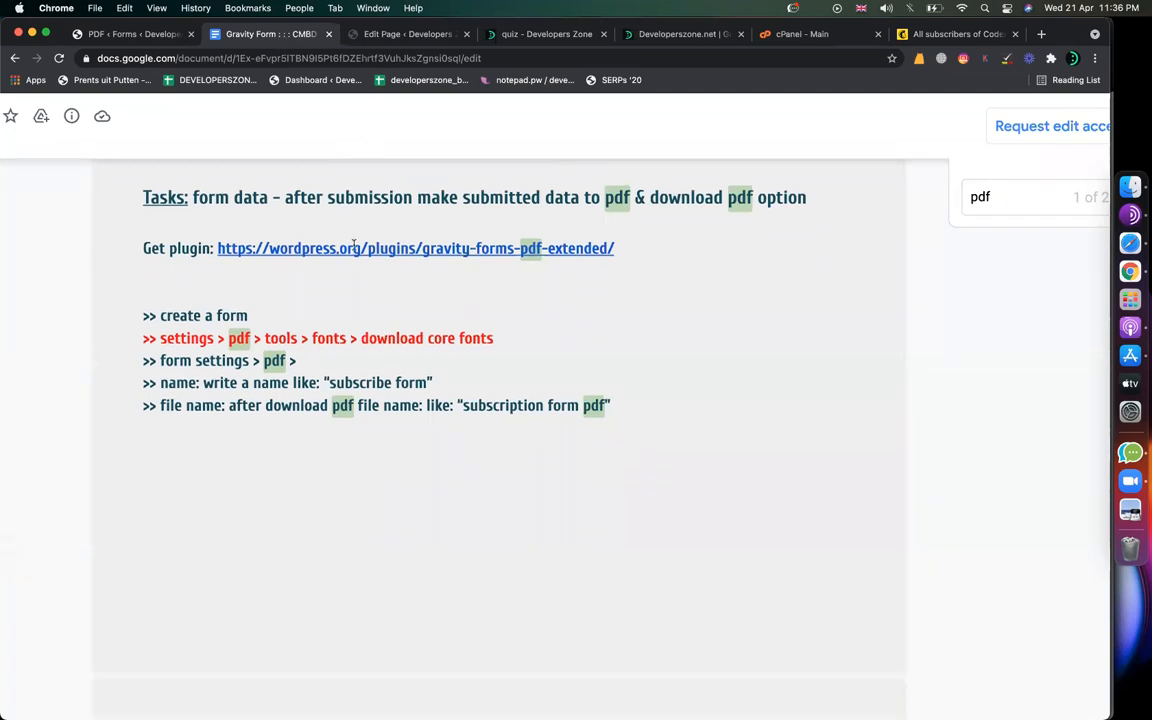
scroll(354, 246, "down", 5)
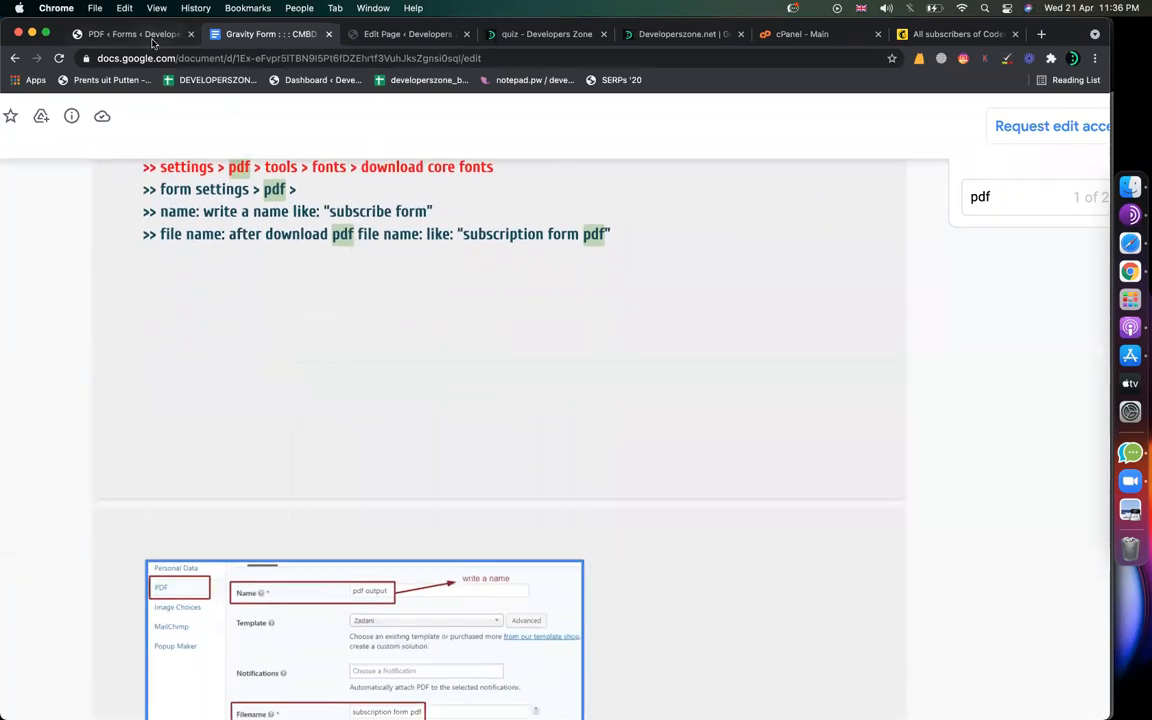
left_click(152, 40)
scroll(340, 300, "down", 7)
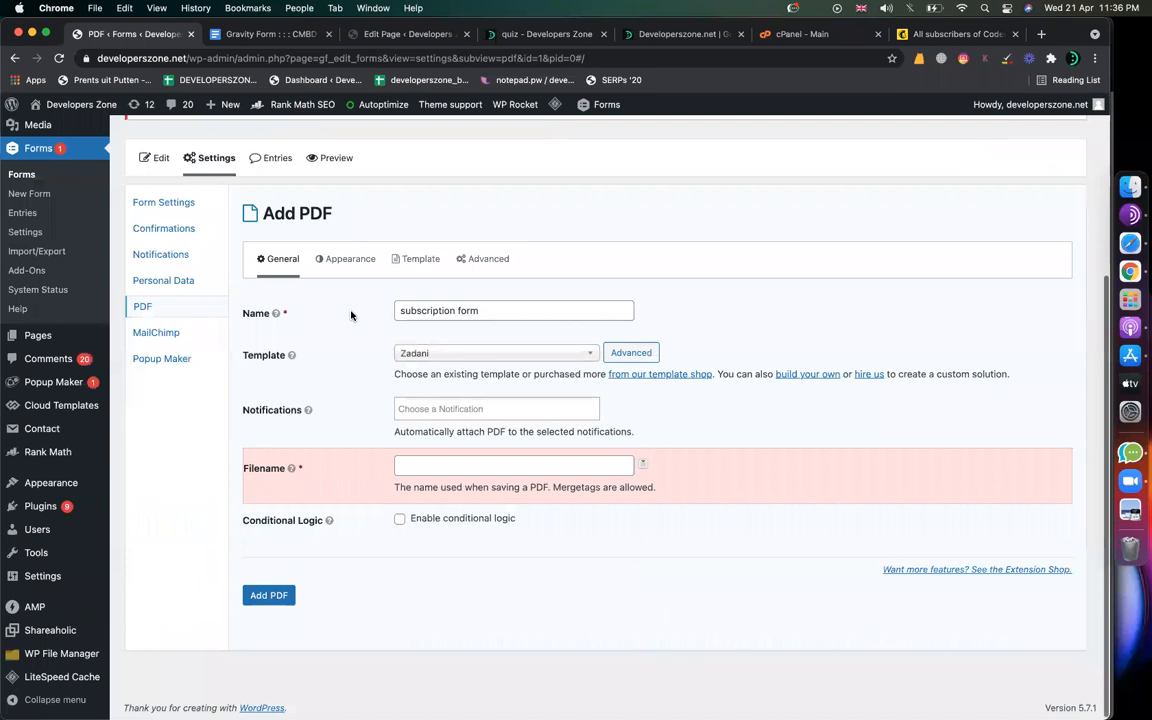
Step: Set the PDF filename to 'PDF_subscription form' and save it with Add PDF
left_click_drag(494, 310, 207, 313)
key("super+c")
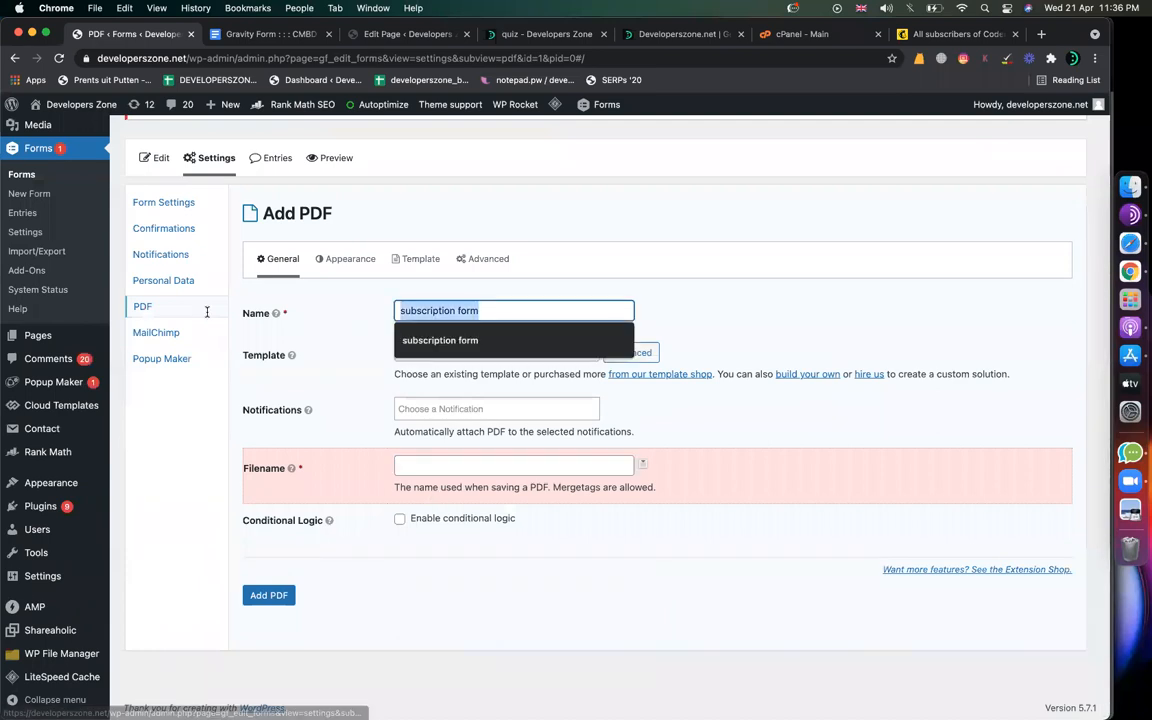
left_click(437, 469)
type("PDF_")
key("super+v")
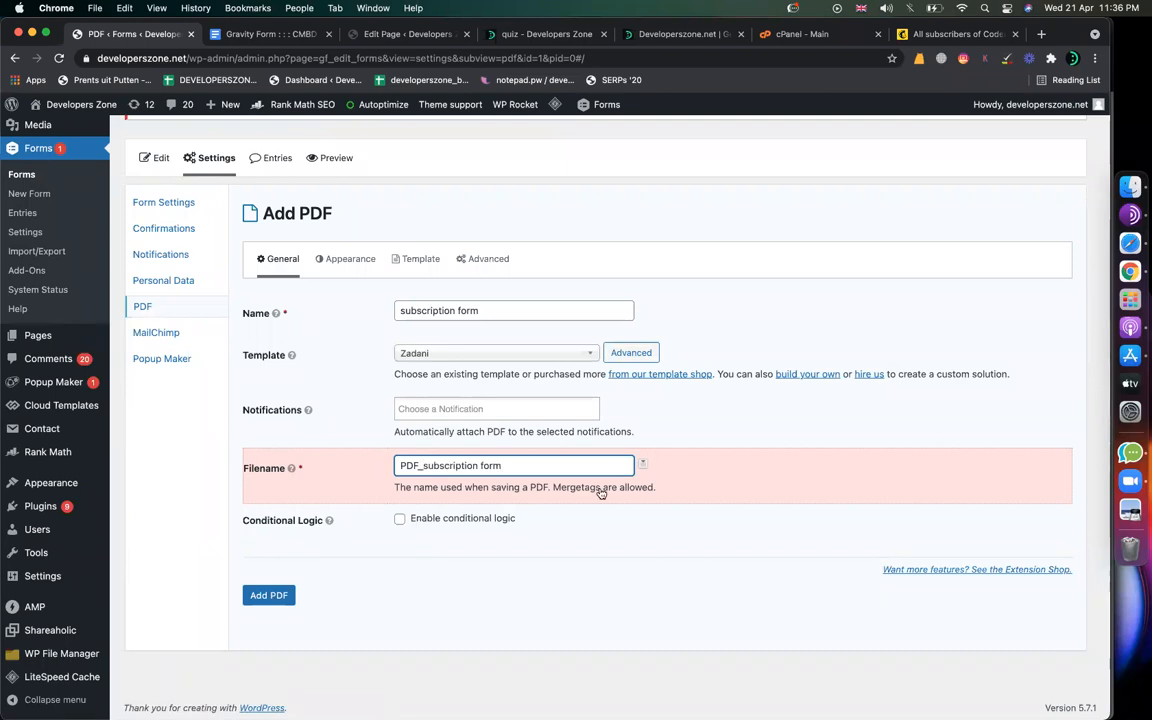
key("super+a")
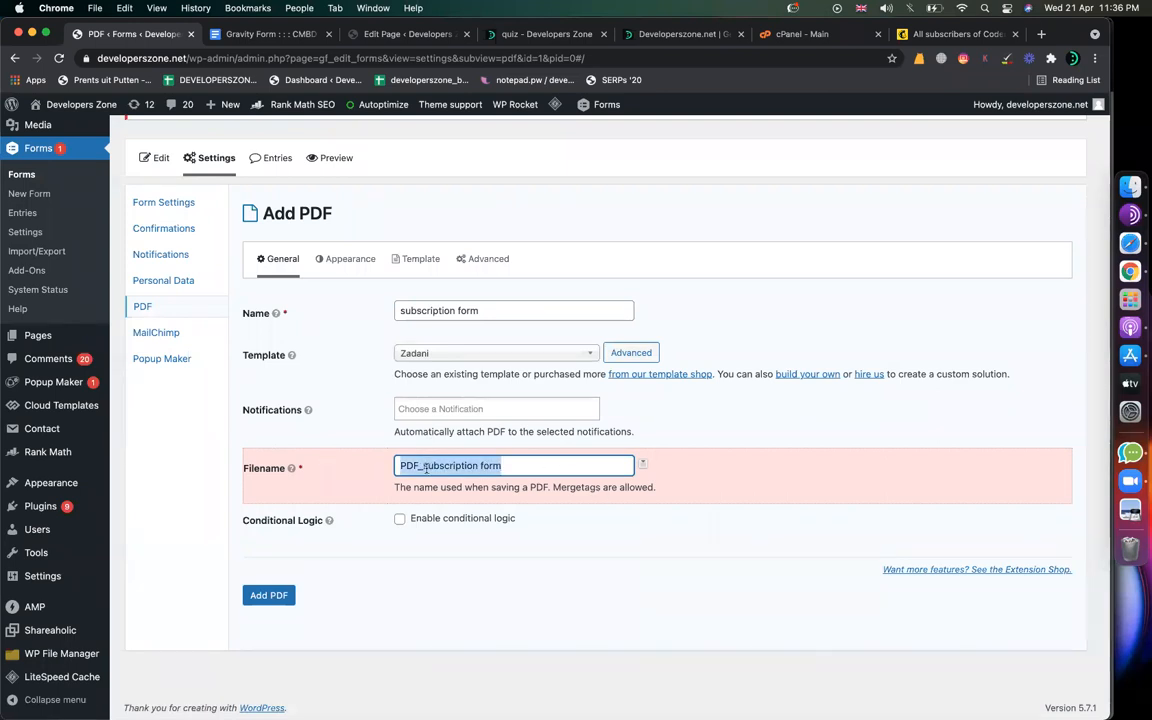
left_click(268, 590)
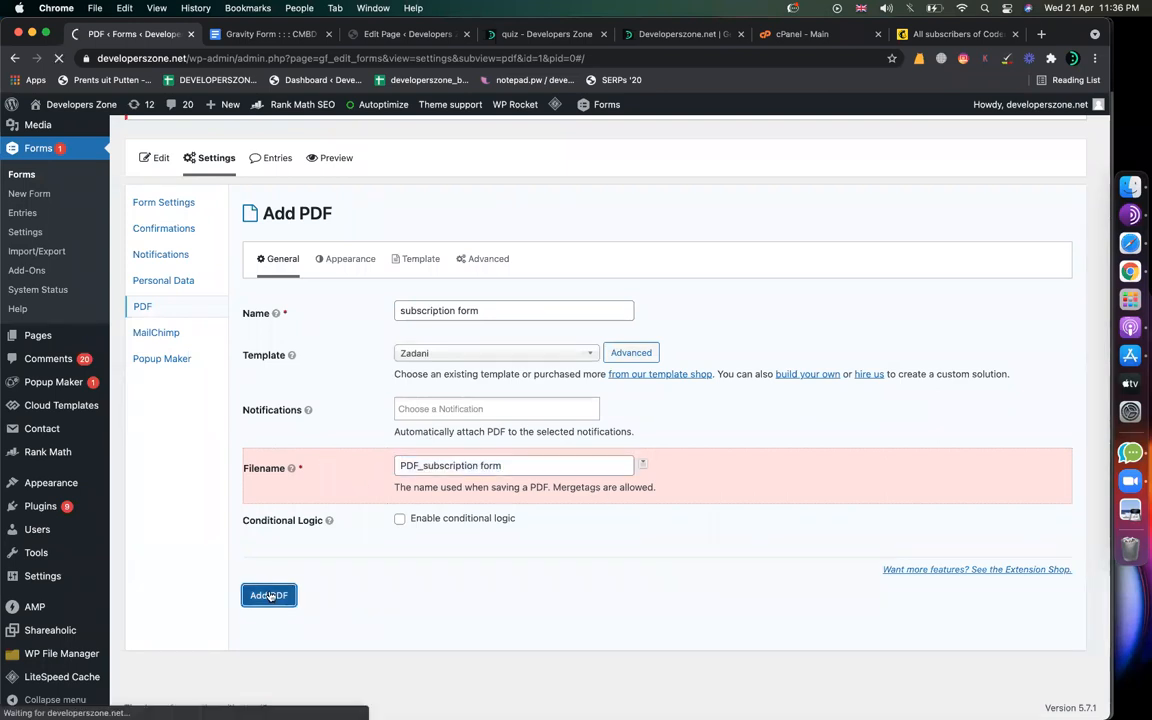
left_click(248, 40)
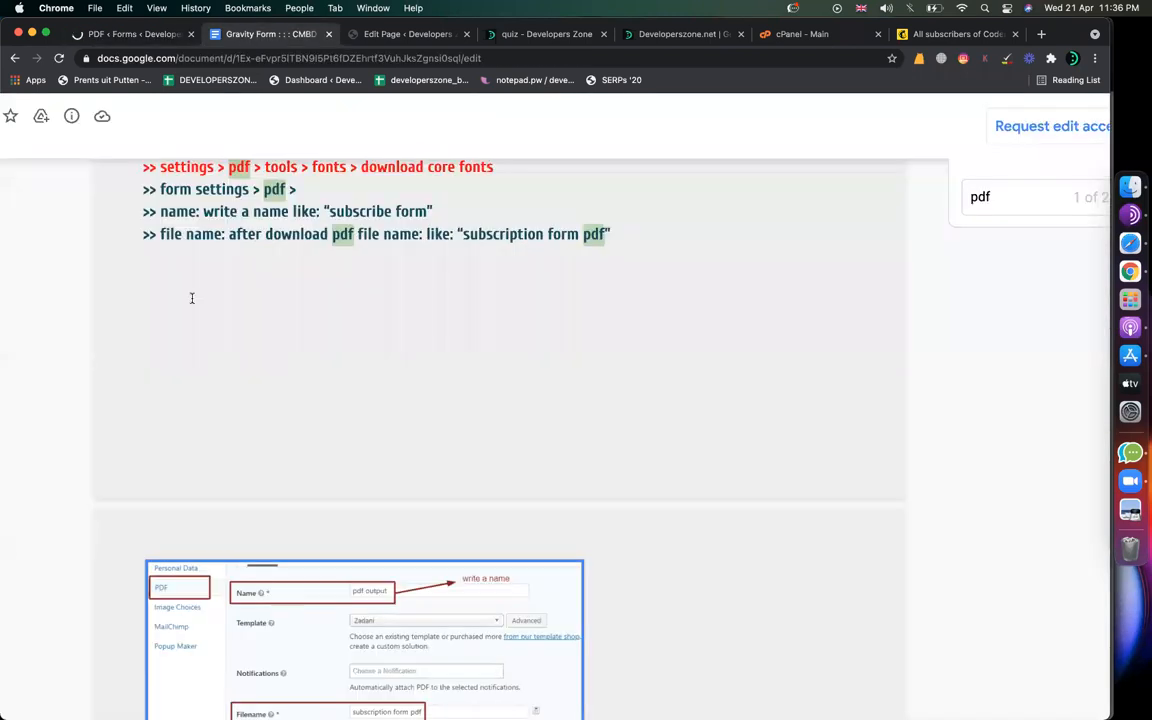
Step: Read the notes' add-logo / company info header step, then return to the saved PDF's Update PDF page
scroll(190, 298, "up", 2)
left_click_drag(160, 294, 212, 296)
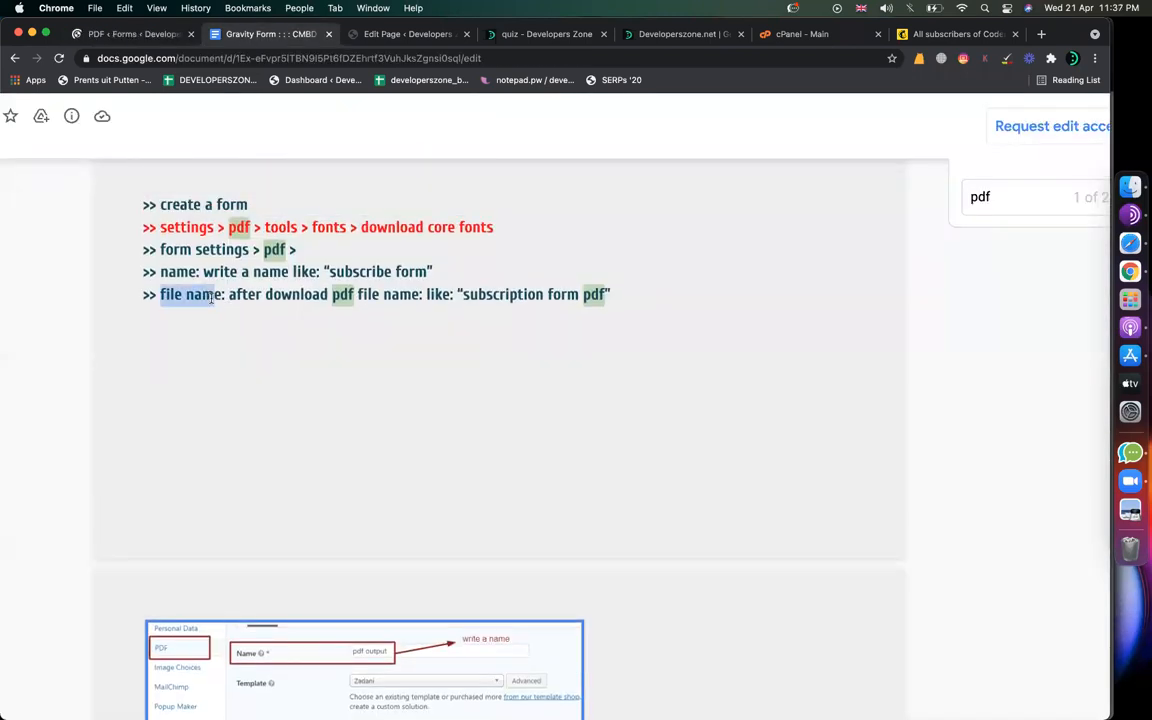
scroll(248, 380, "down", 5)
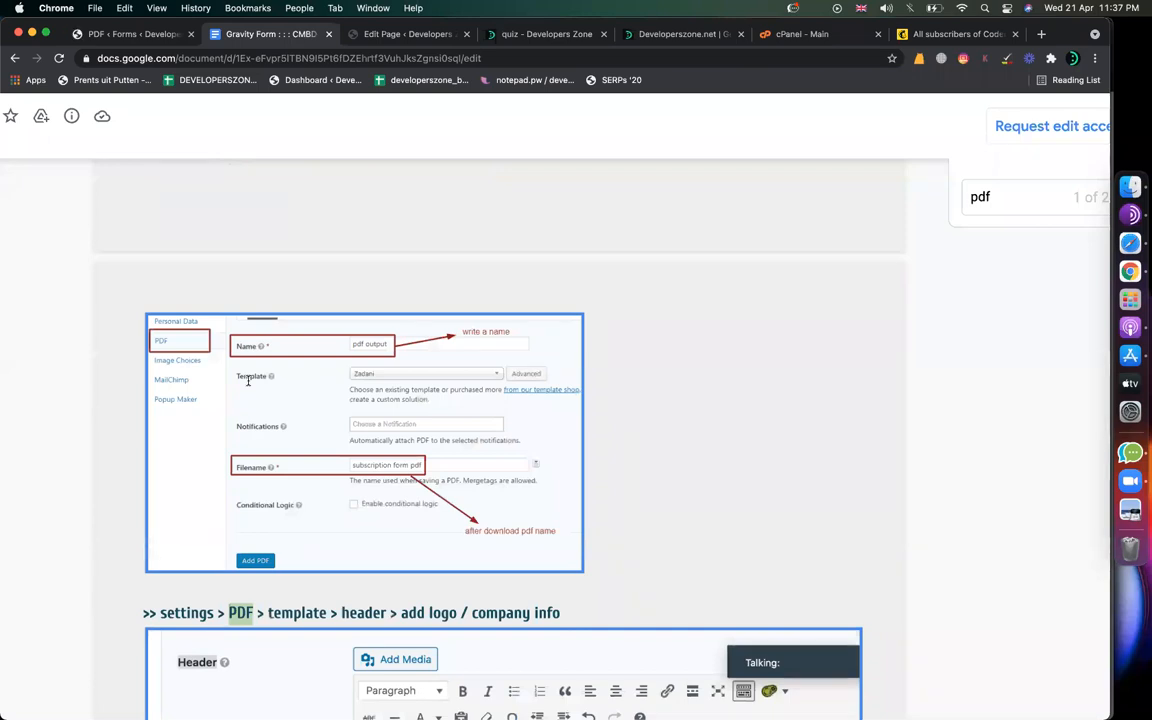
scroll(248, 380, "up", 3)
scroll(248, 380, "down", 8)
scroll(248, 380, "down", 4)
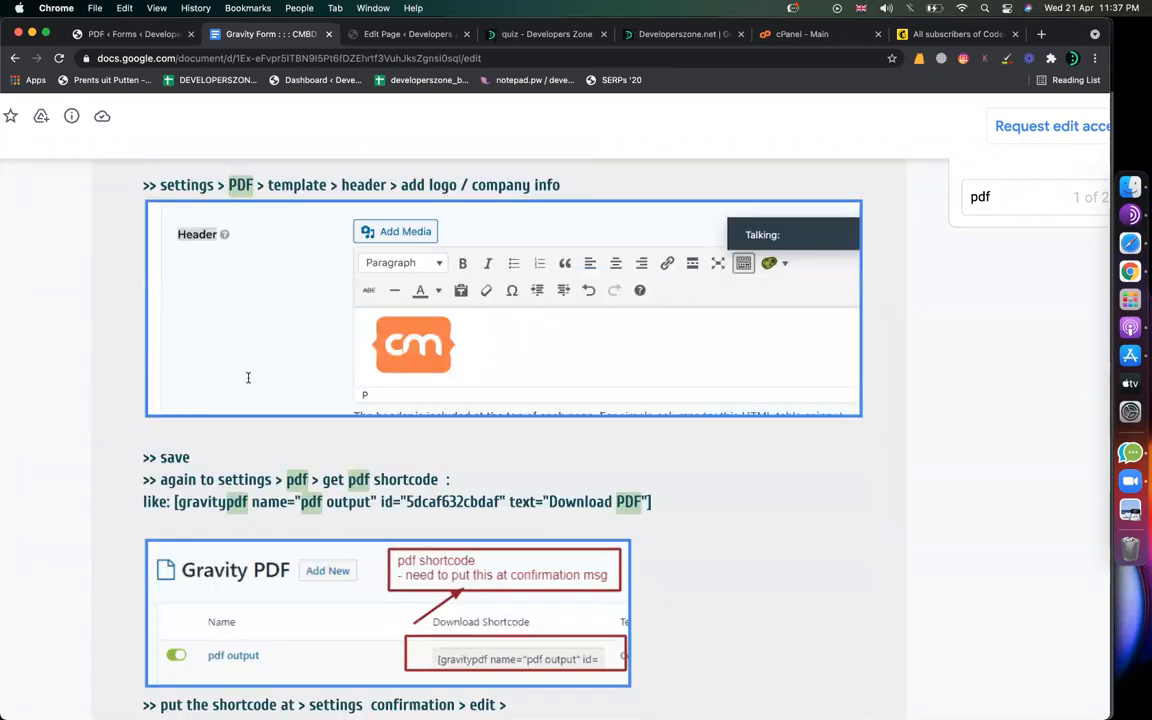
scroll(248, 380, "up", 3)
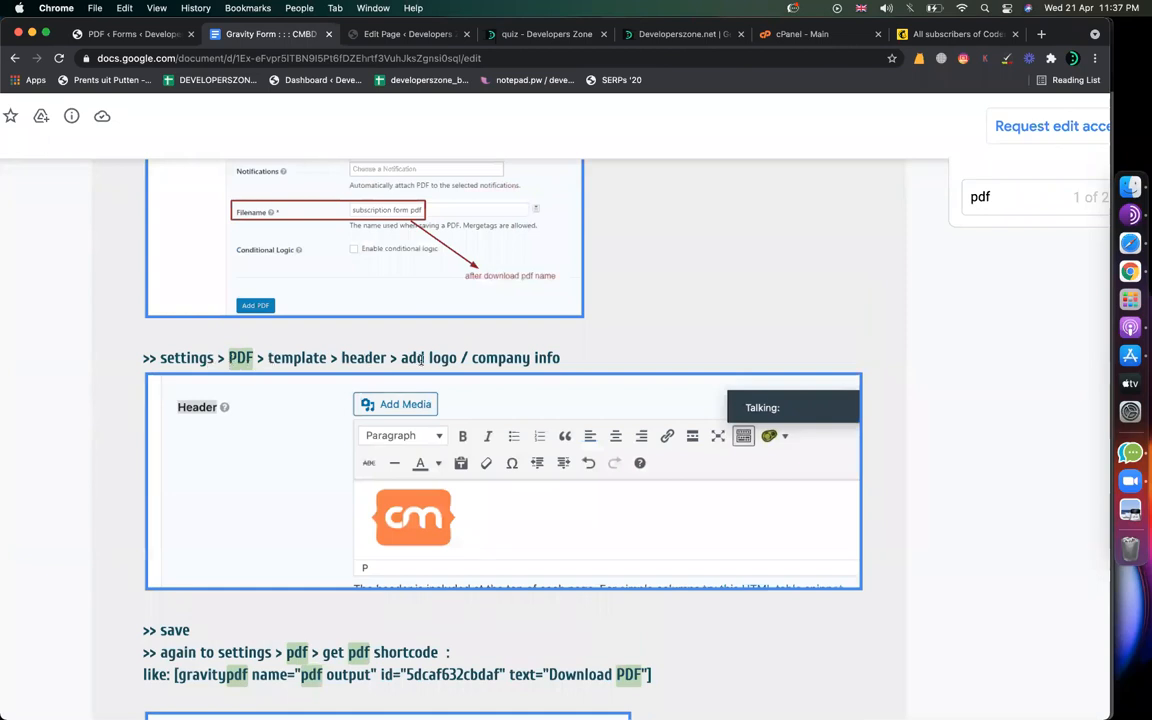
left_click_drag(421, 358, 602, 357)
scroll(559, 394, "down", 3)
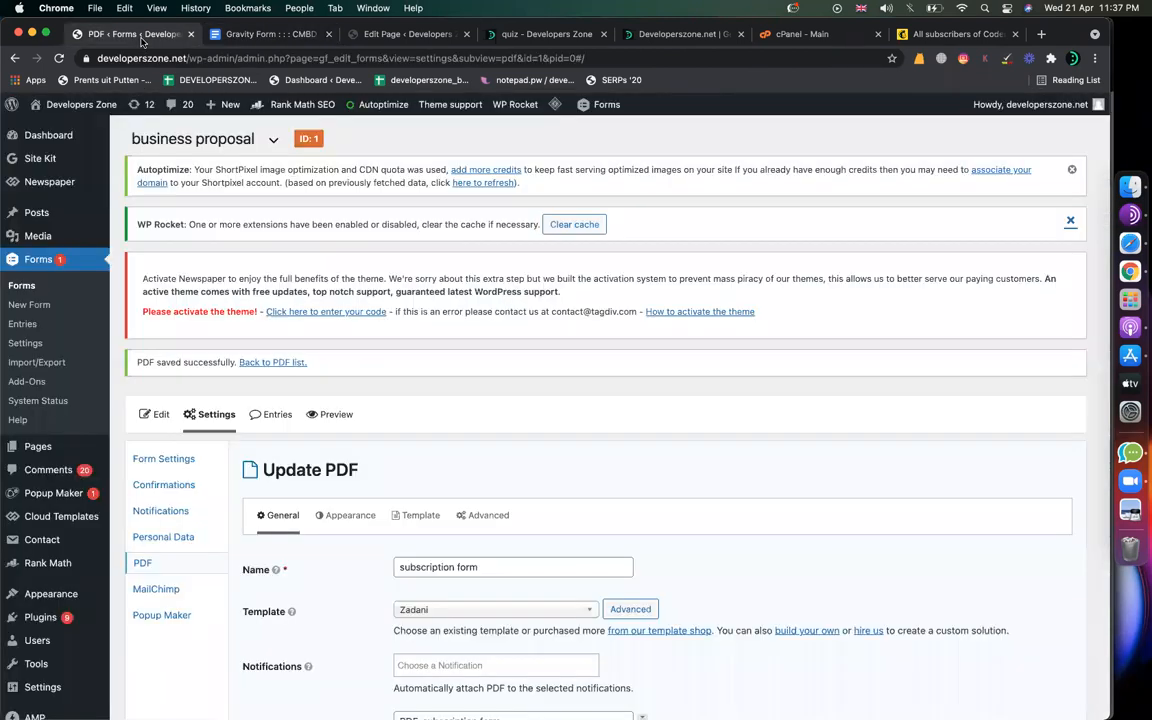
left_click(130, 34)
scroll(368, 343, "down", 3)
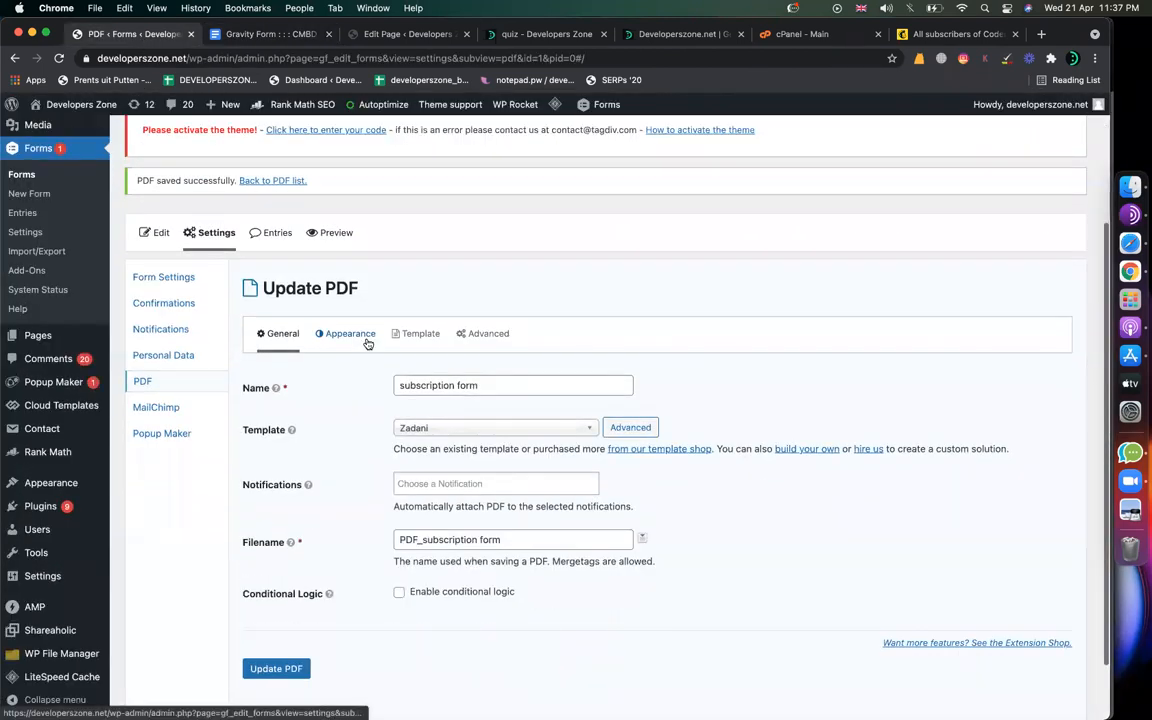
Step: Look up the 'template' and 'header' wording in the Gravity Form notes document
mouse_move(195, 385)
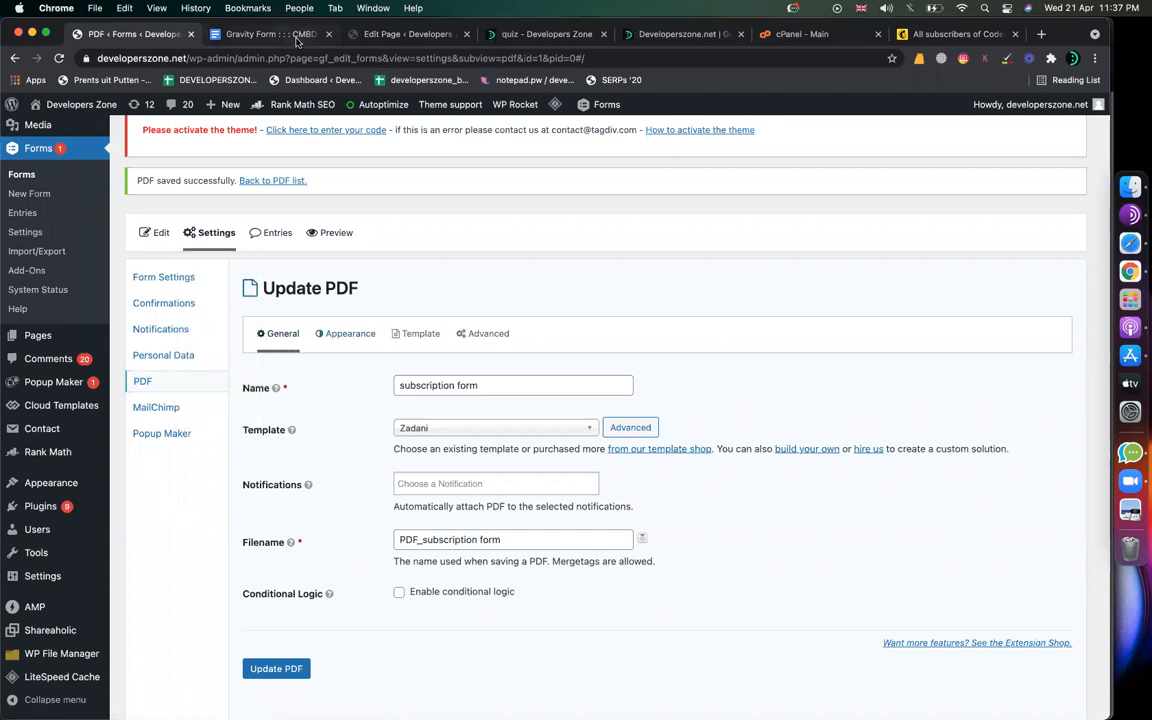
left_click(262, 34)
double_click(305, 234)
double_click(363, 234)
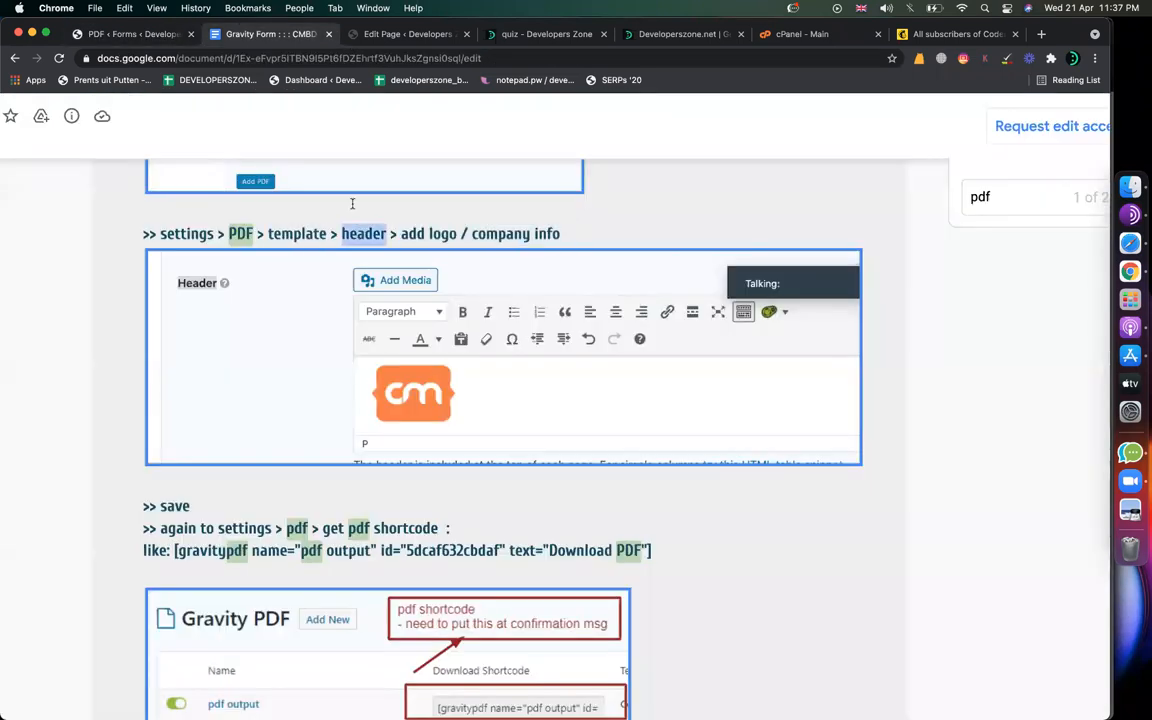
Step: Open the PDF template options and place the caret in the Header editor
left_click(150, 34)
left_click(418, 333)
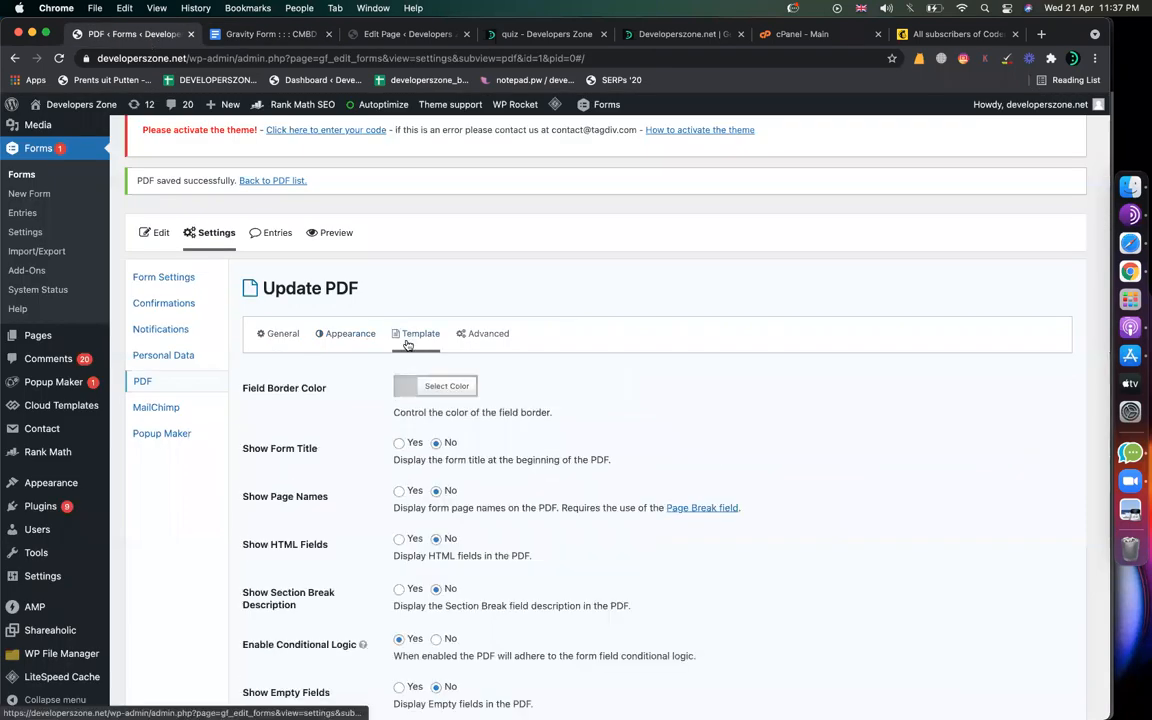
scroll(393, 480, "down", 1)
scroll(393, 480, "down", 5)
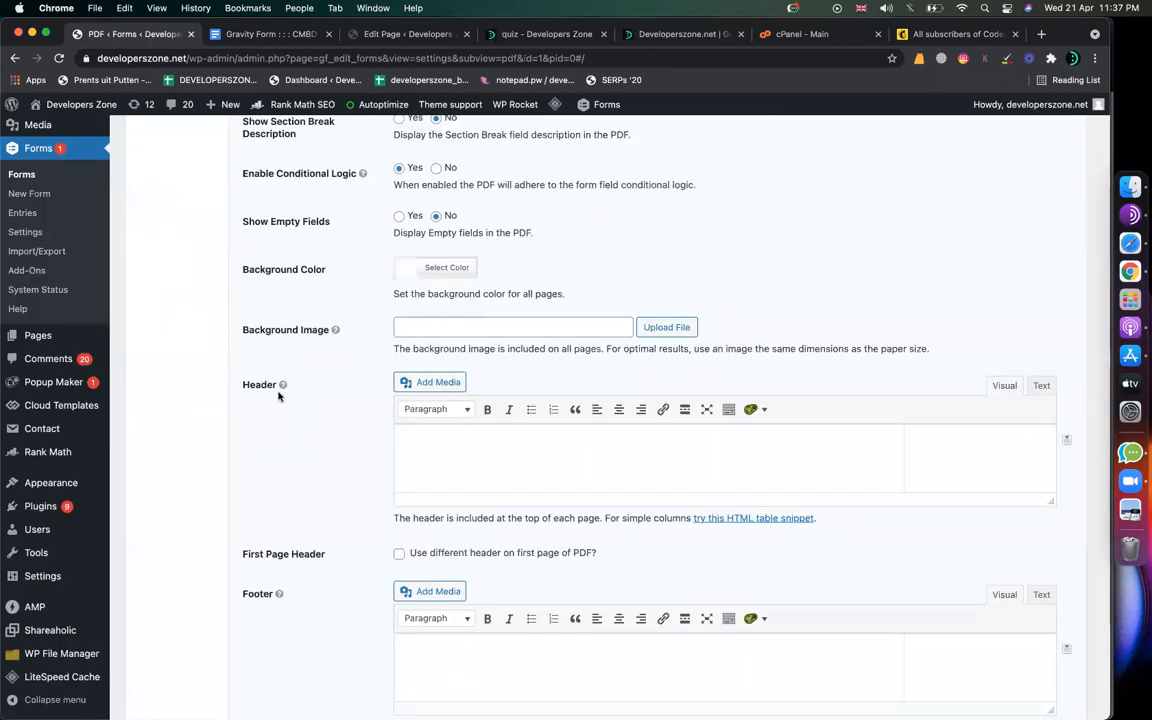
left_click_drag(235, 390, 285, 392)
left_click(417, 437)
Step: Upload codemanbd.png from the CodemanBD.com folder and insert it into the Header
left_click(435, 386)
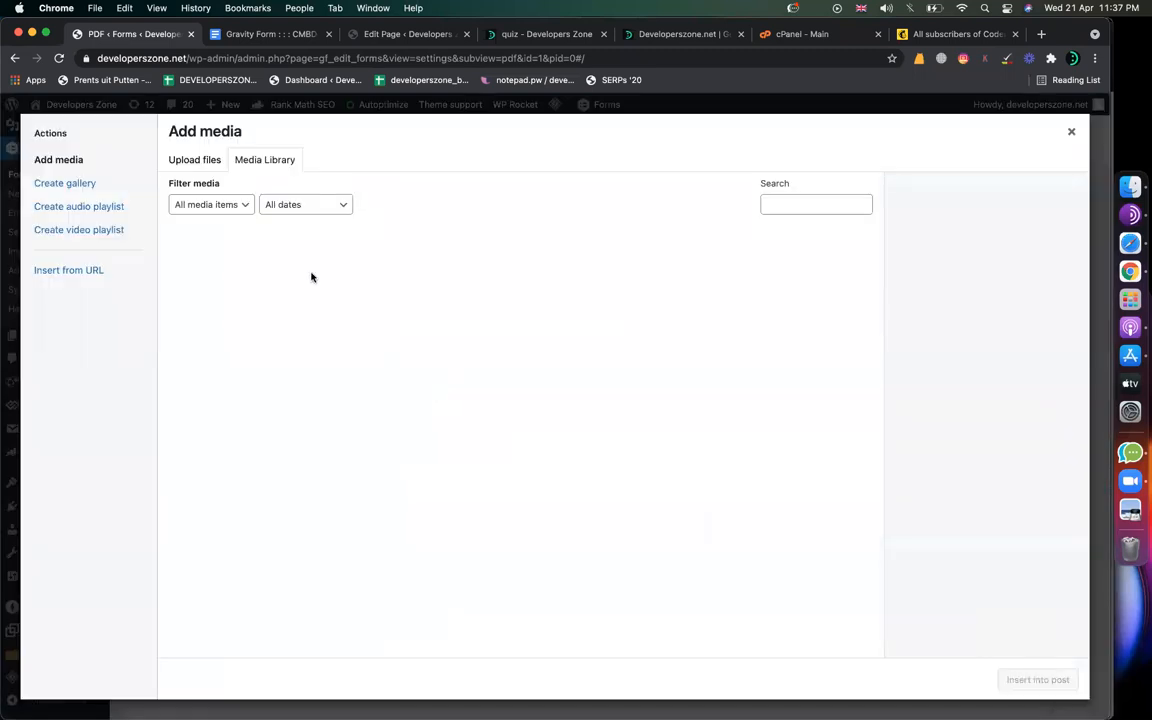
left_click(785, 207)
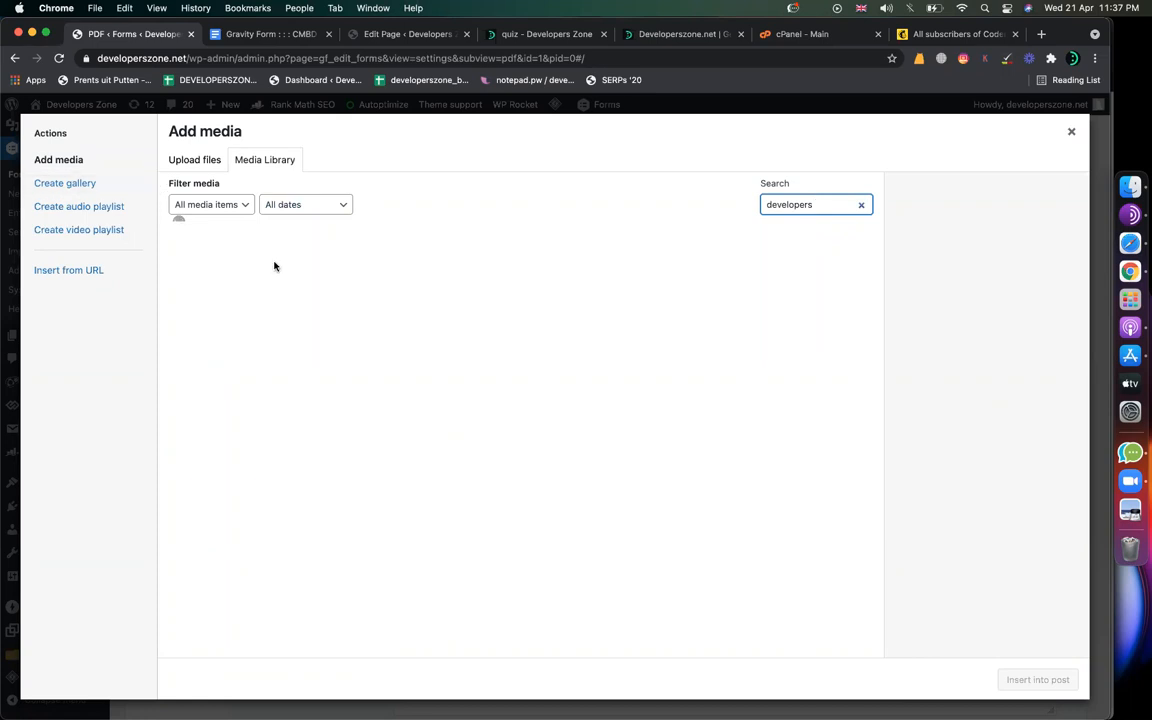
left_click(184, 161)
left_click(585, 398)
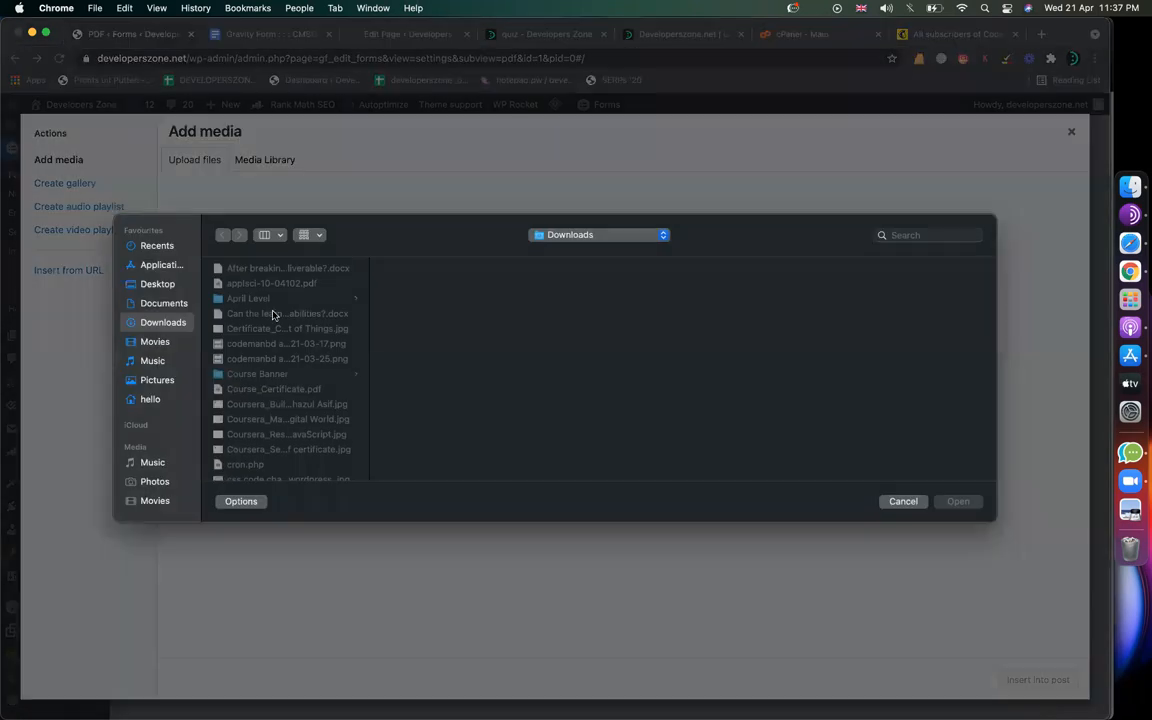
left_click(150, 301)
left_click(150, 287)
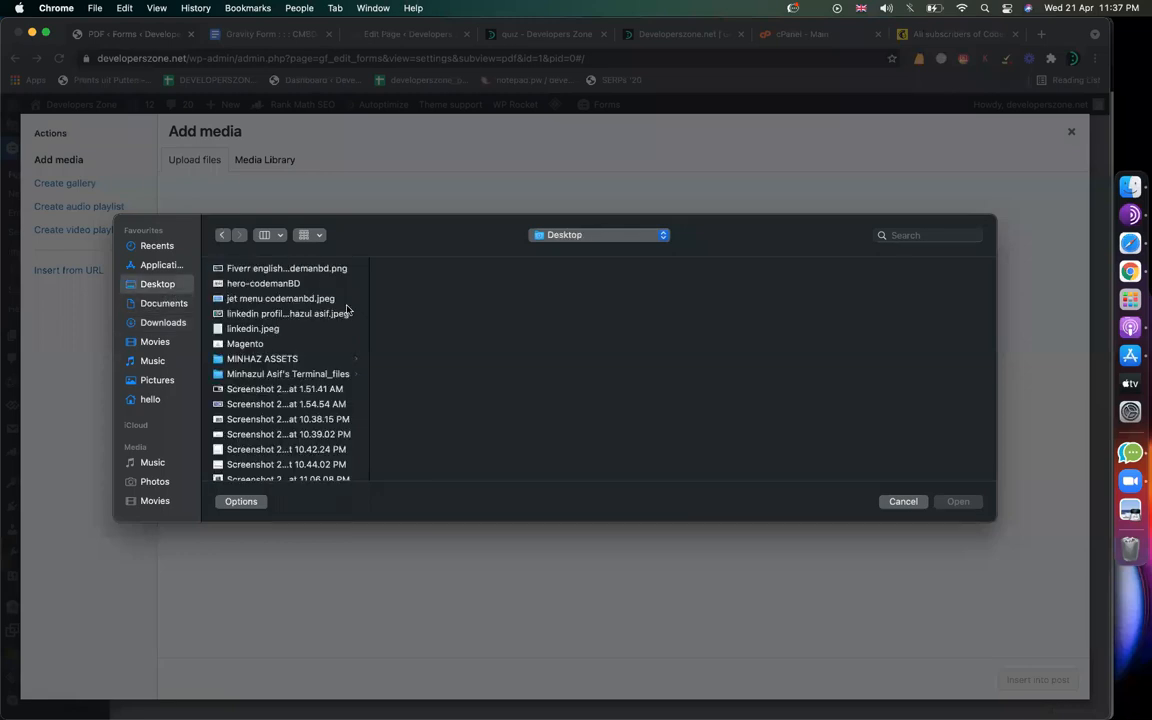
left_click(282, 358)
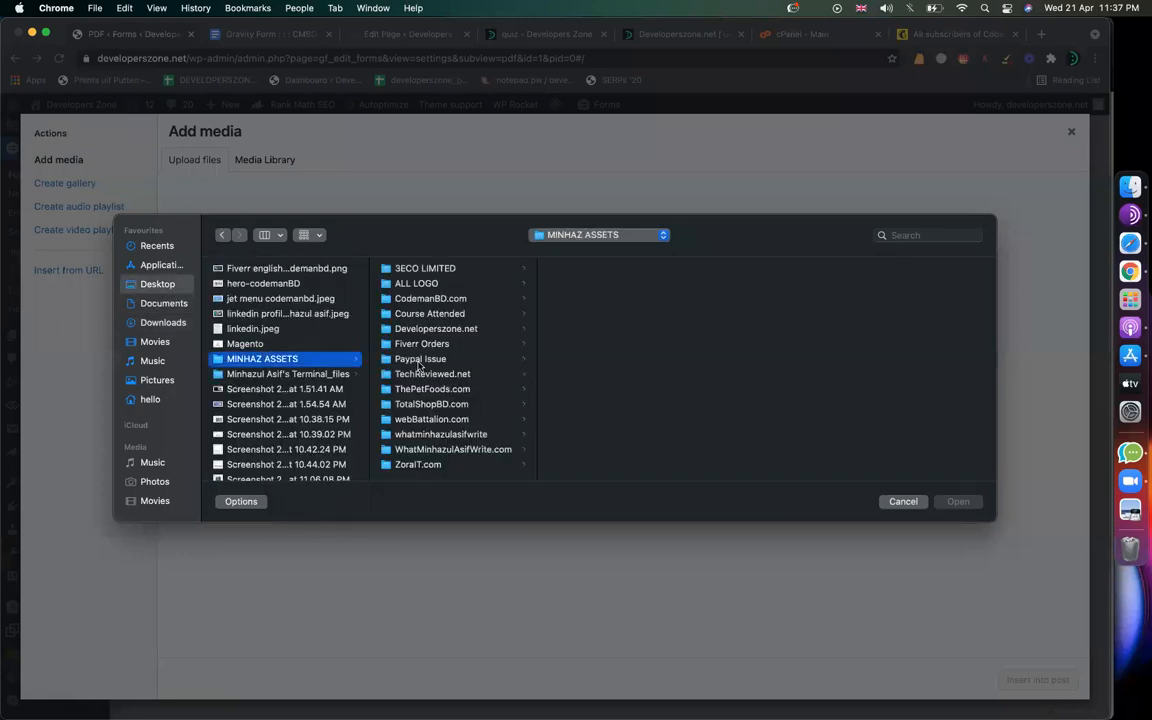
left_click(408, 299)
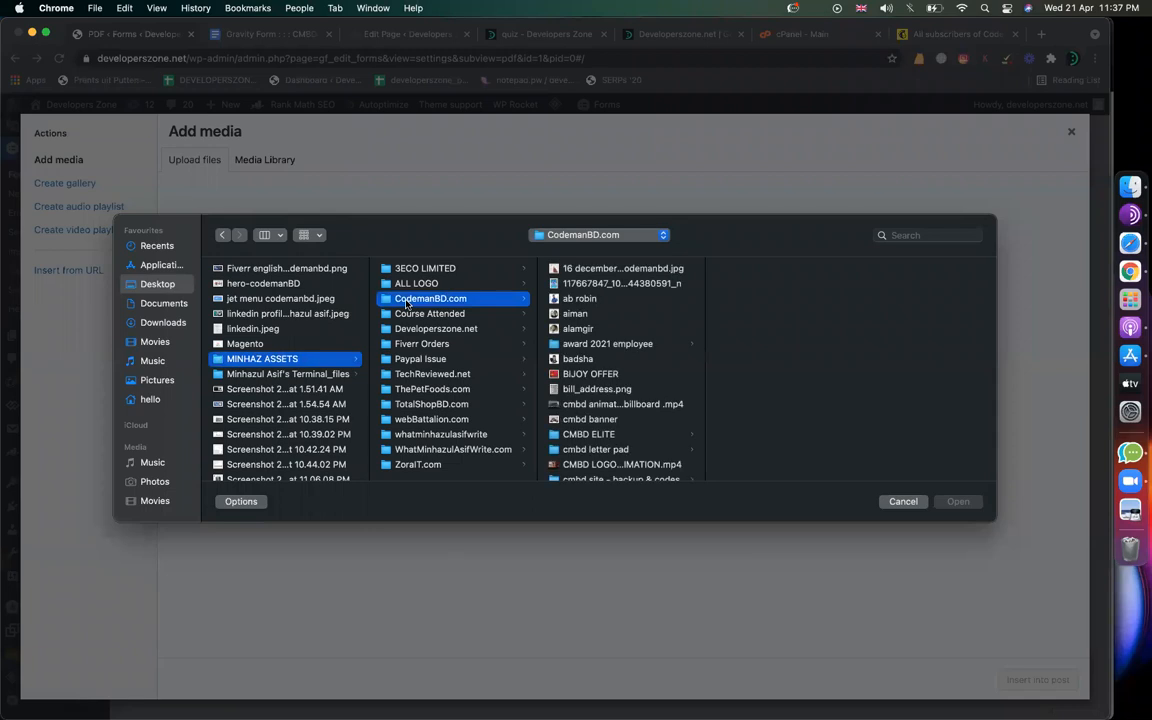
scroll(629, 465, "down", 5)
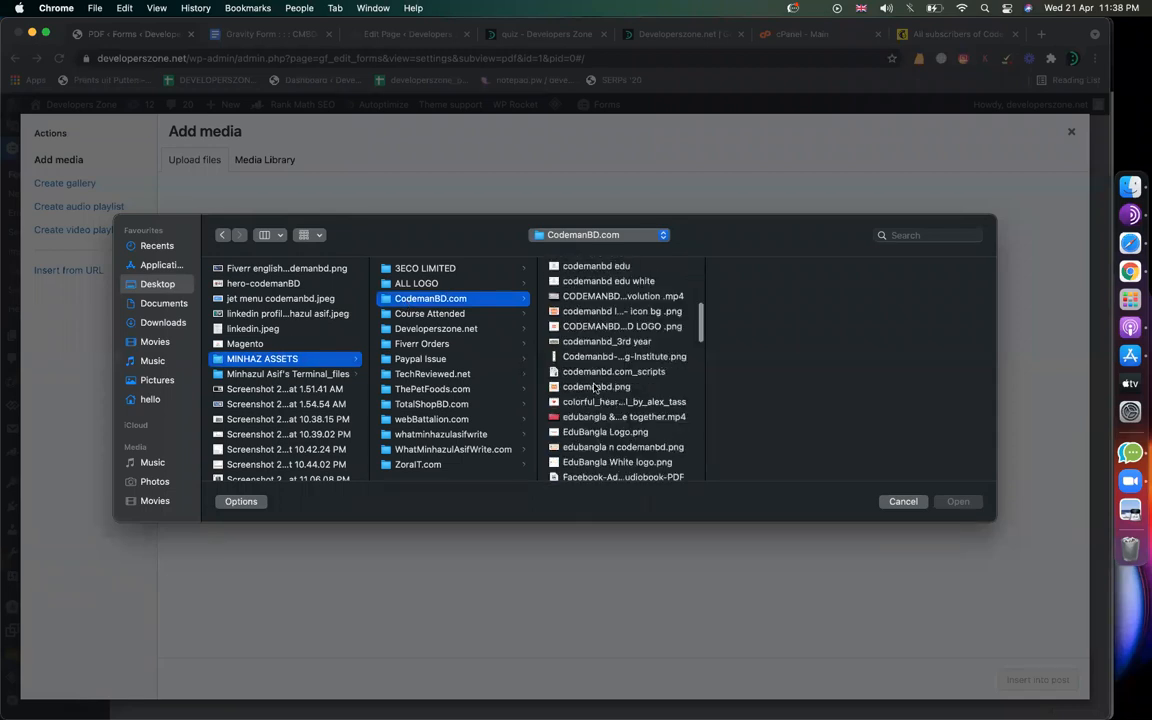
left_click(596, 387)
double_click(596, 387)
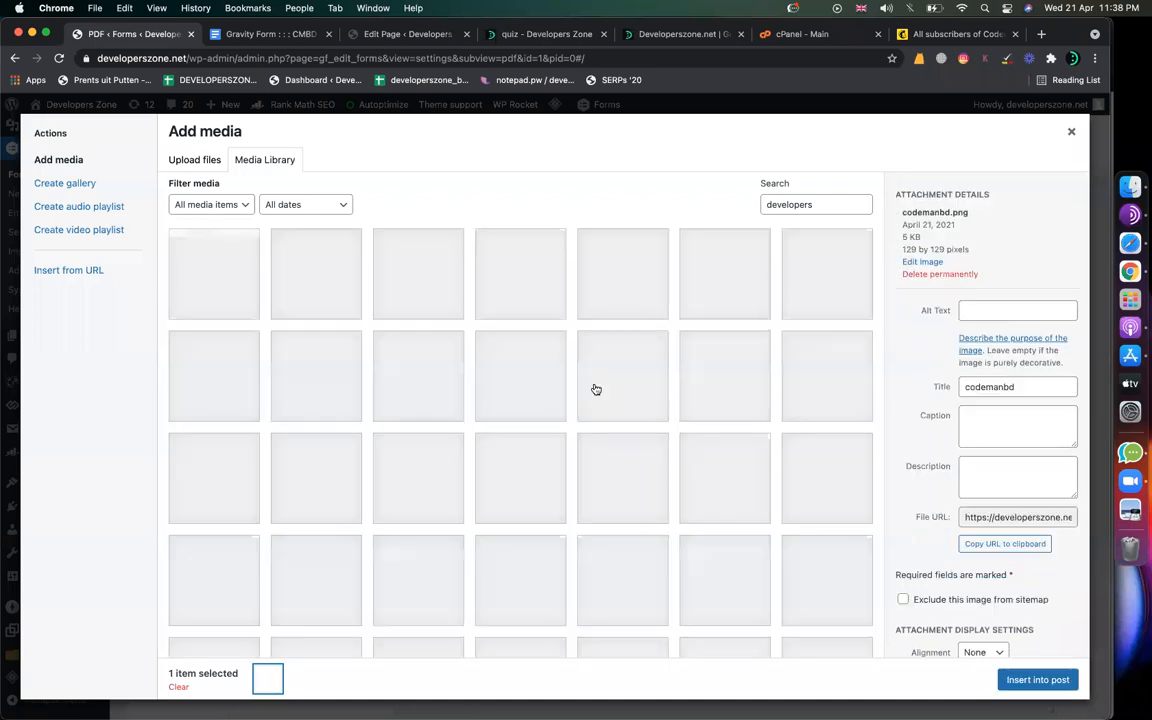
left_click(1032, 677)
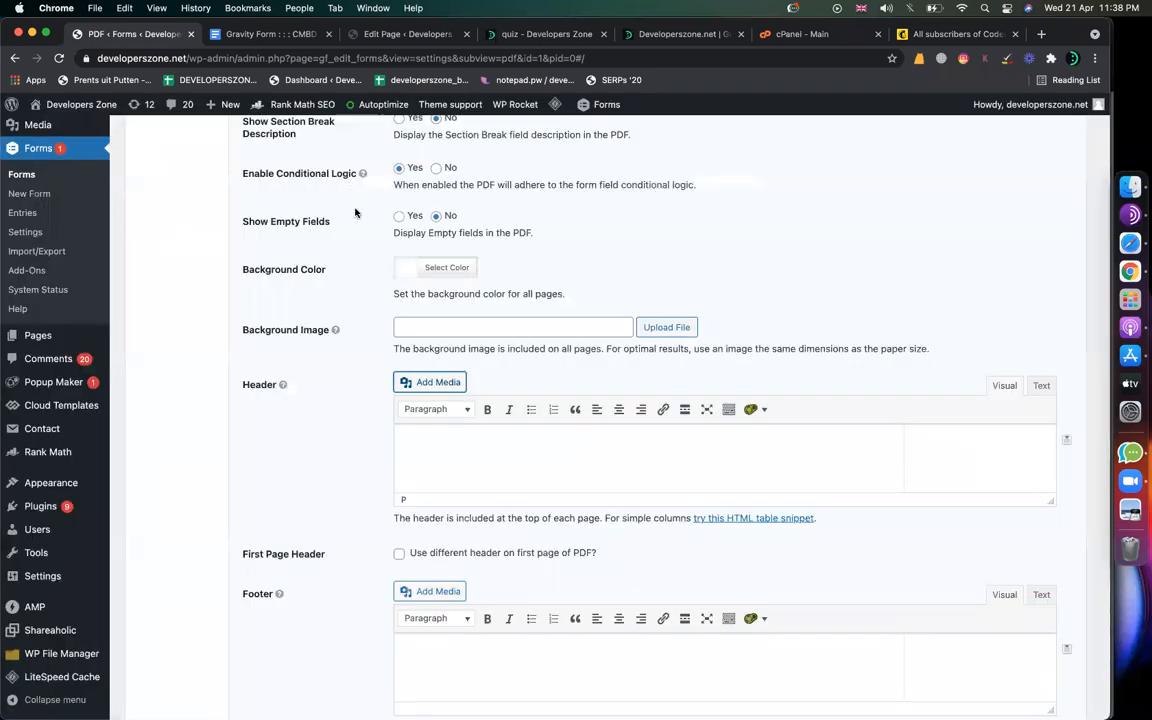
Step: Insert the PayPal image from the media library into the Header content
left_click(414, 472)
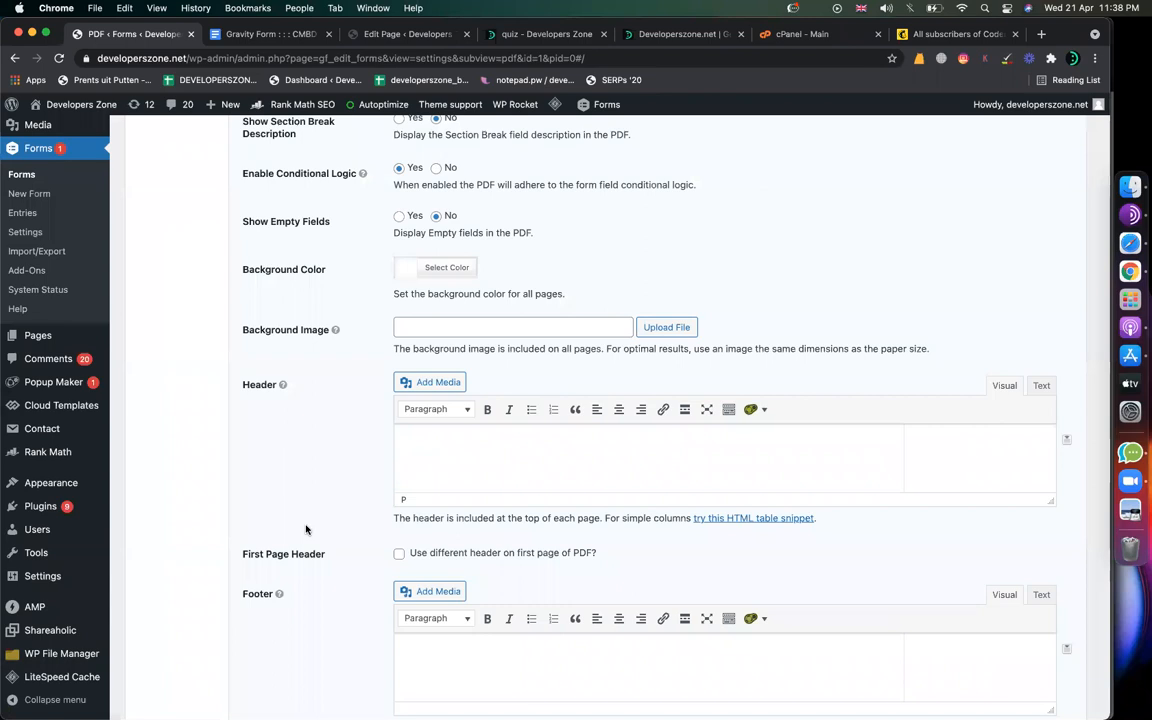
scroll(306, 527, "down", 5)
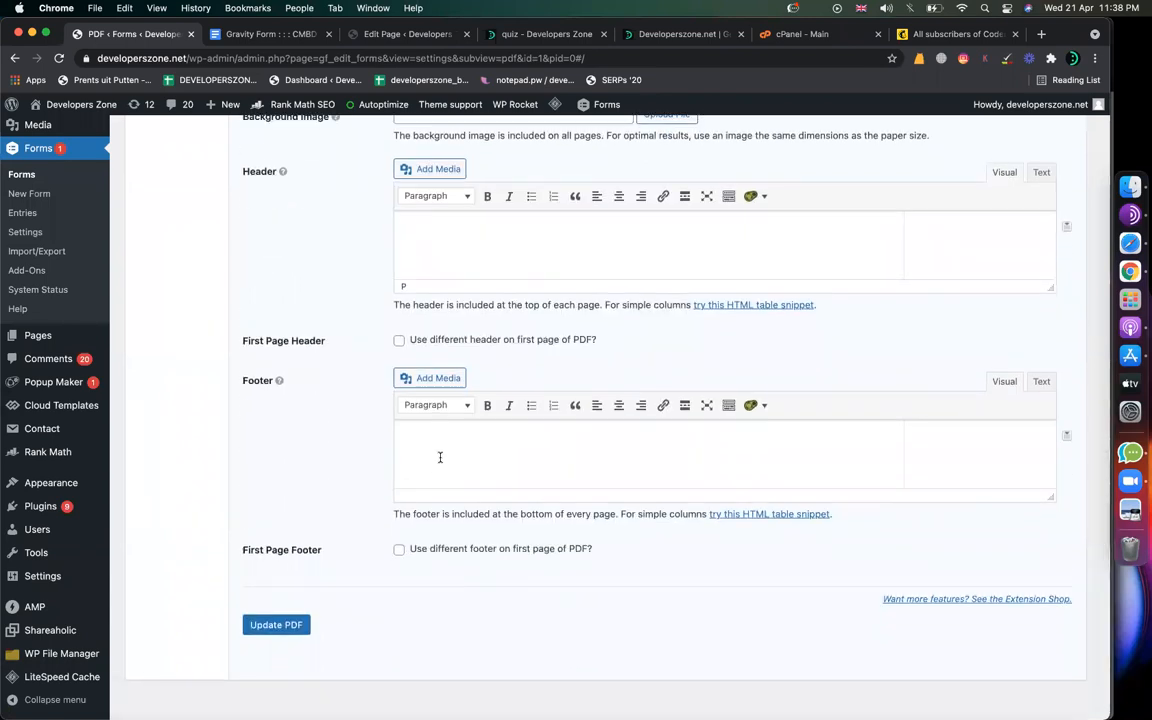
scroll(463, 298, "up", 2)
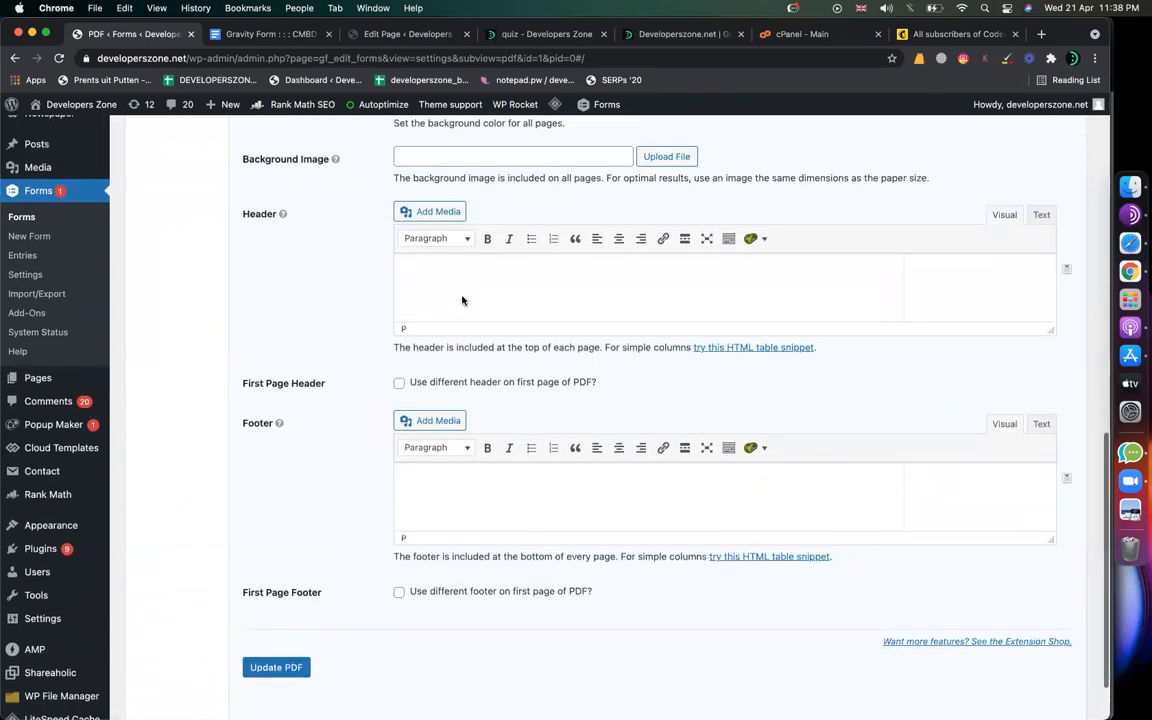
left_click(432, 257)
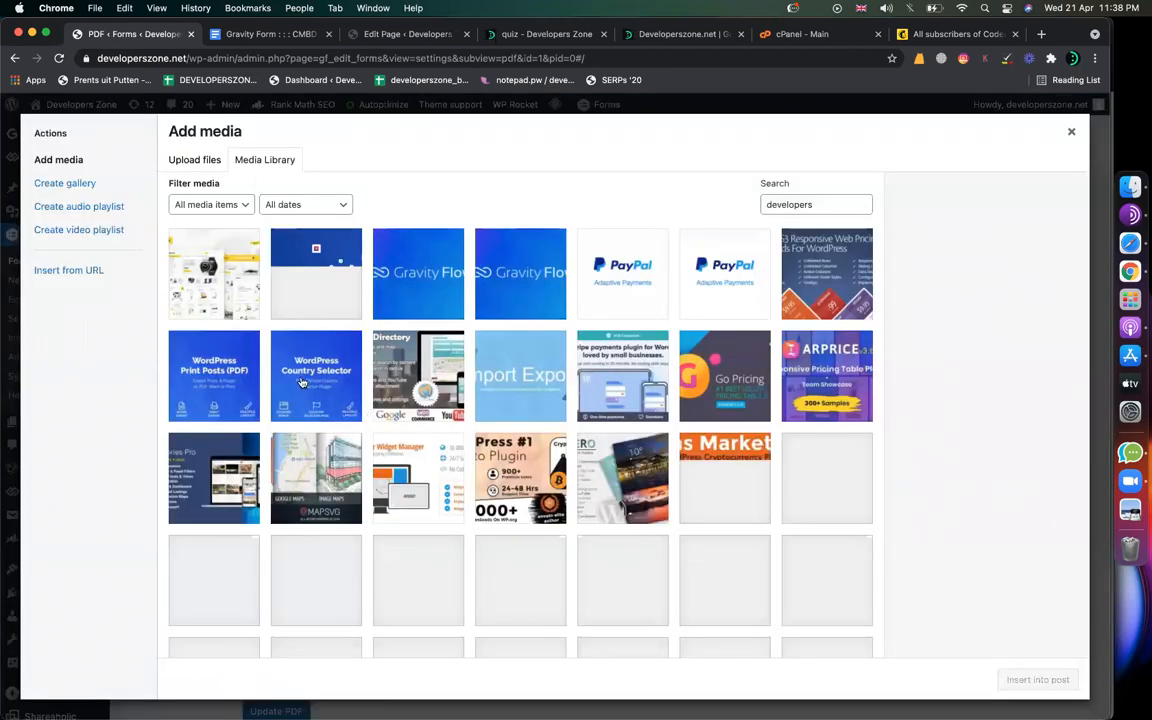
scroll(308, 421, "down", 4)
scroll(308, 421, "up", 4)
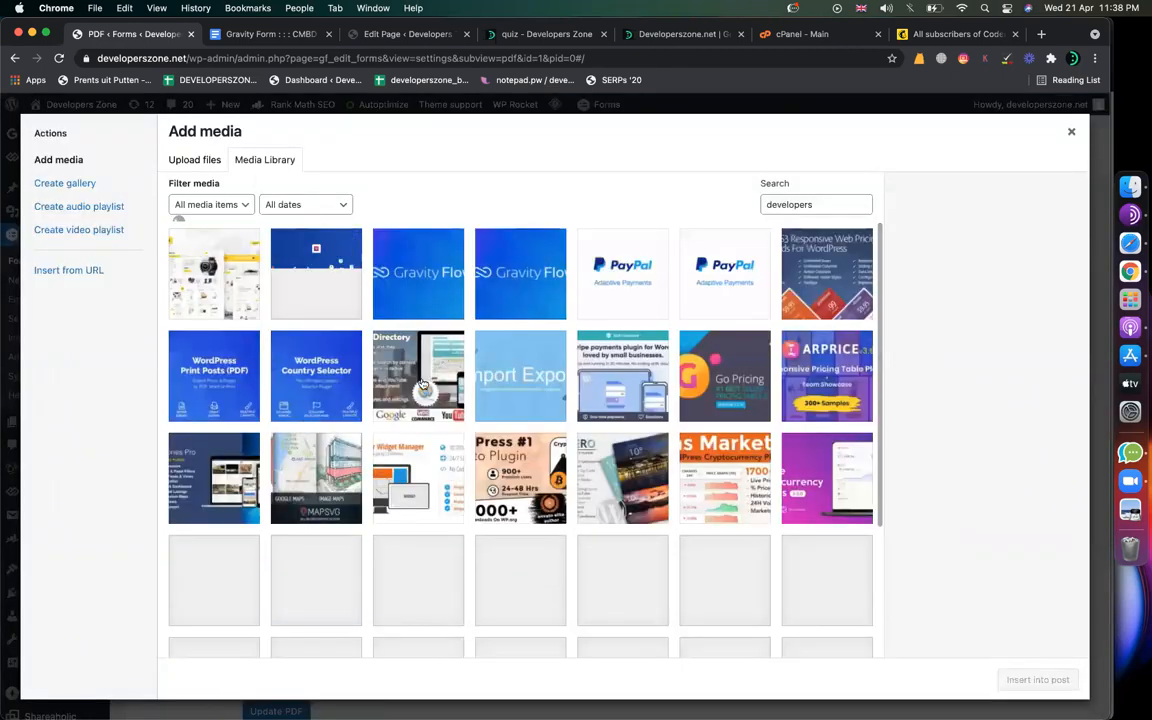
left_click(645, 285)
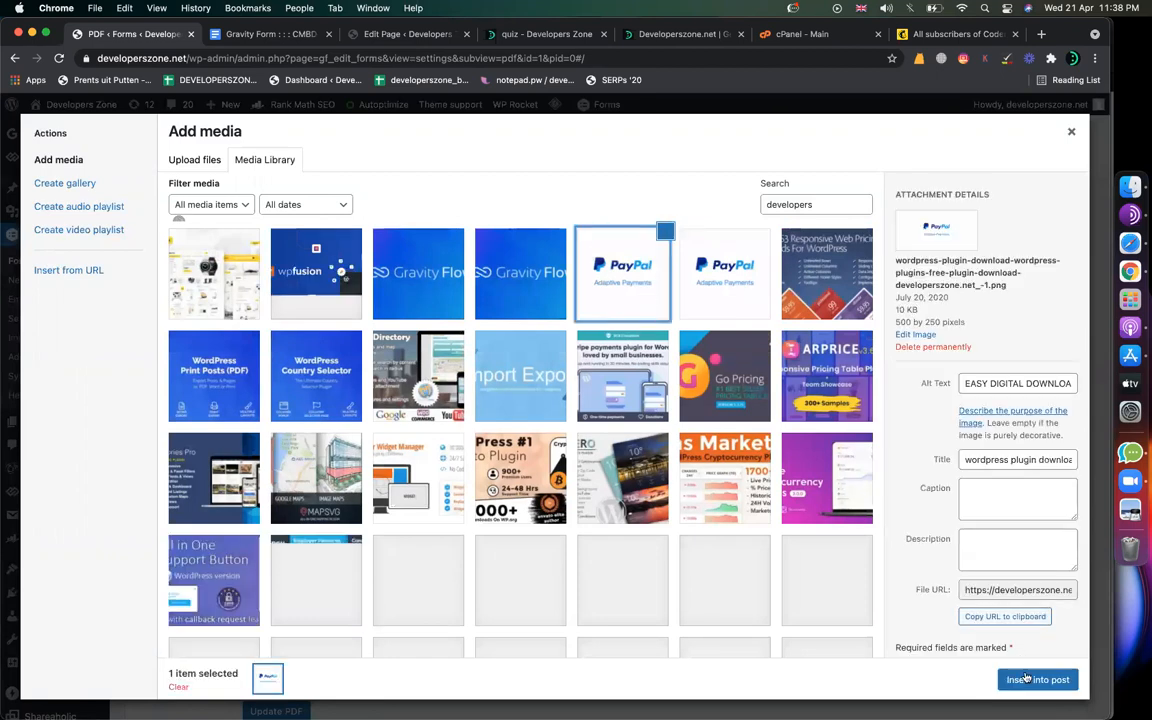
left_click(1030, 680)
scroll(468, 393, "up", 1)
left_click(448, 348)
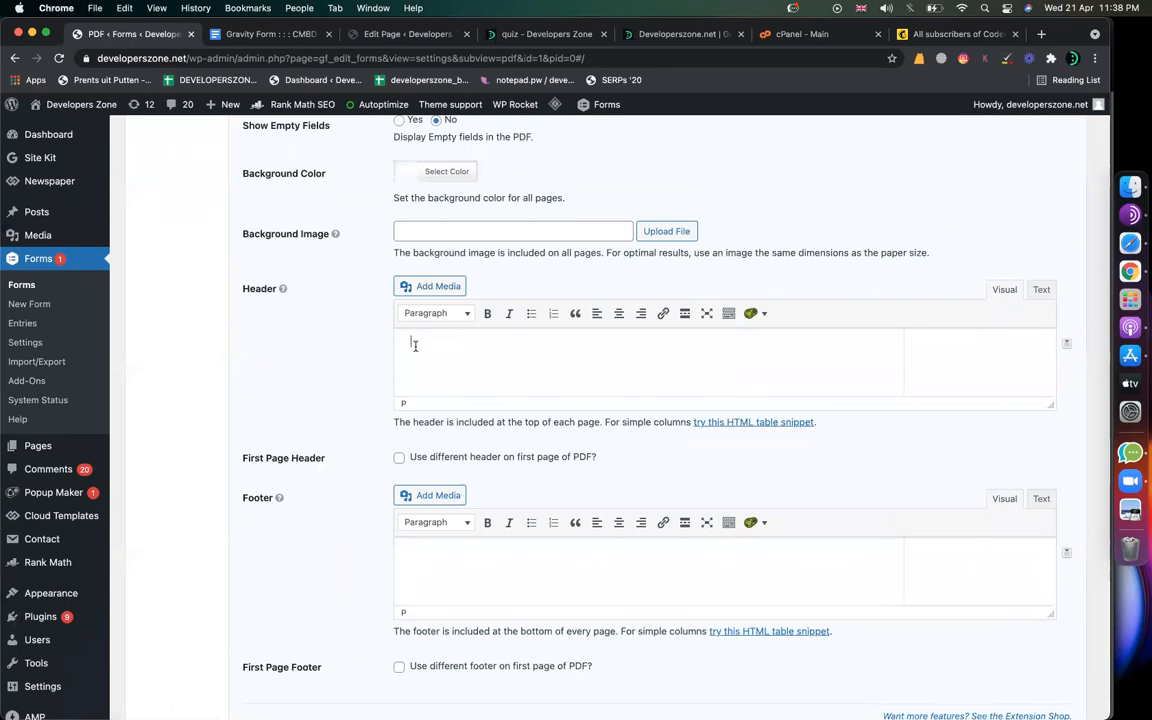
Step: Re-read the Gravity Form notes document
left_click(290, 33)
scroll(280, 373, "down", 5)
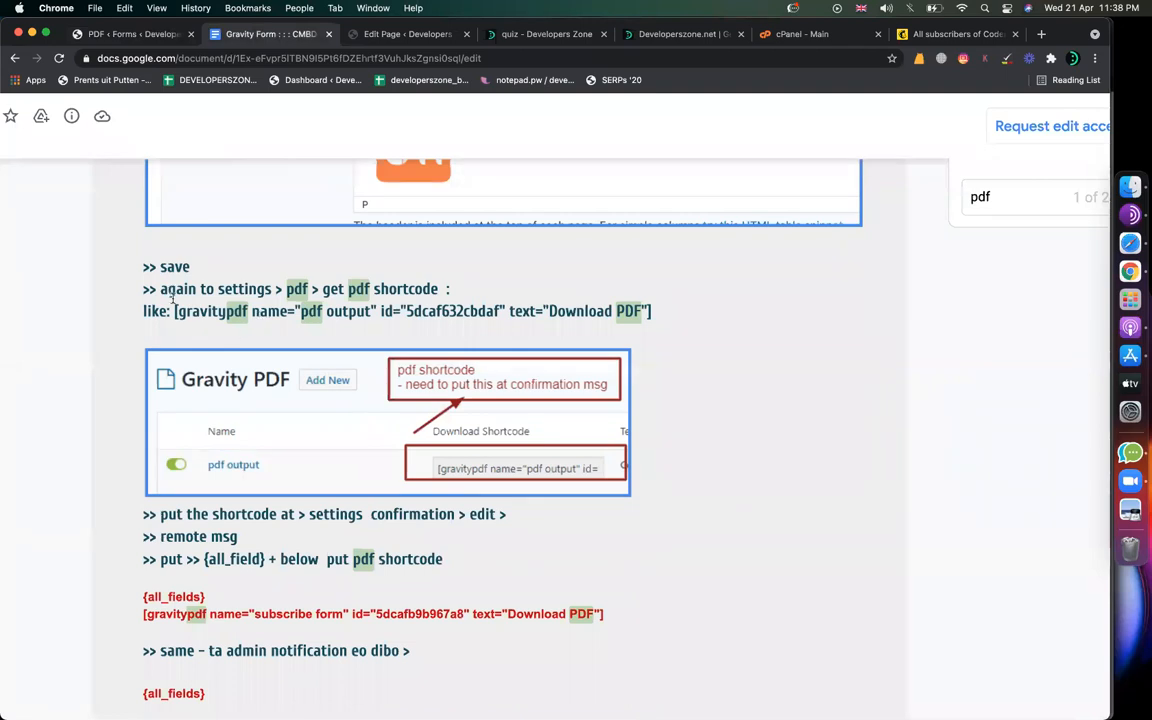
scroll(190, 300, "up", 1)
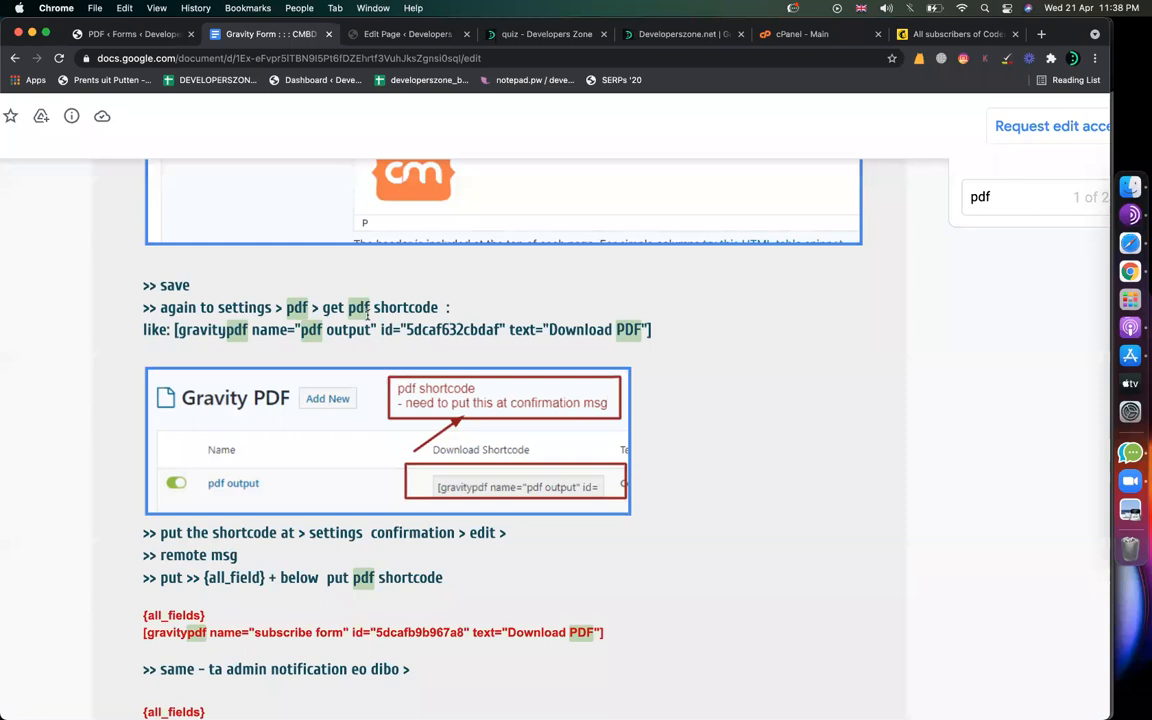
scroll(368, 314, "up", 3)
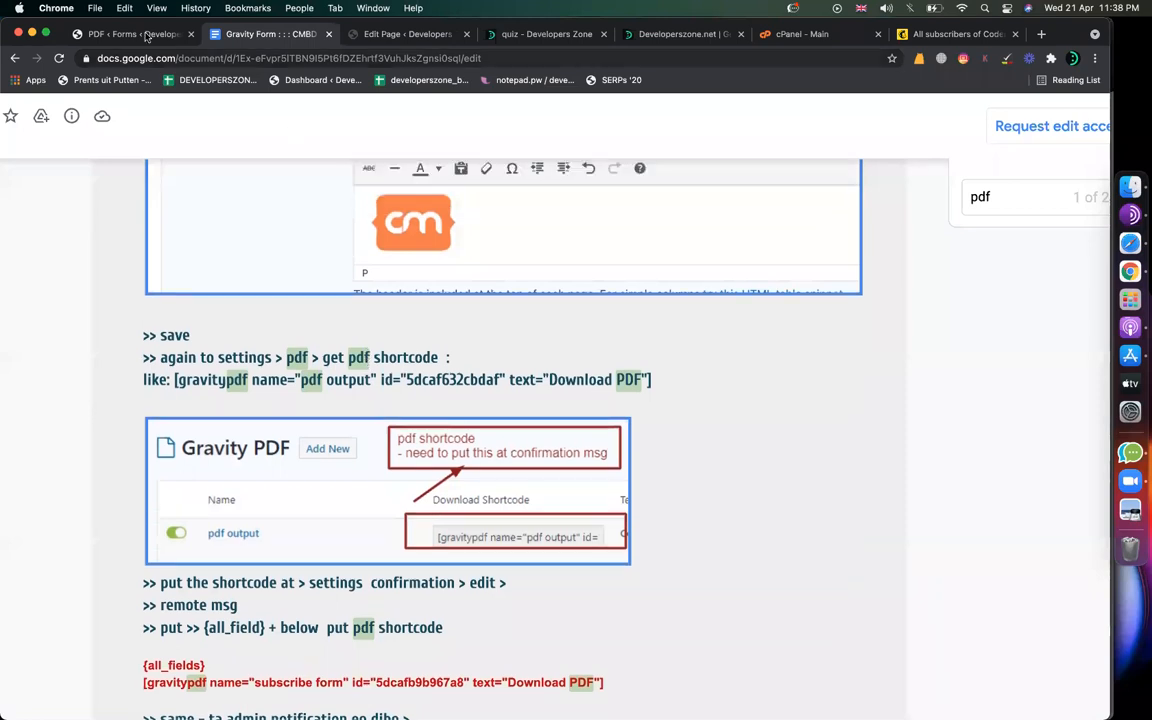
Step: Delete the stray PayPal image from the Header and save with Update PDF
left_click(146, 34)
scroll(535, 535, "up", 2)
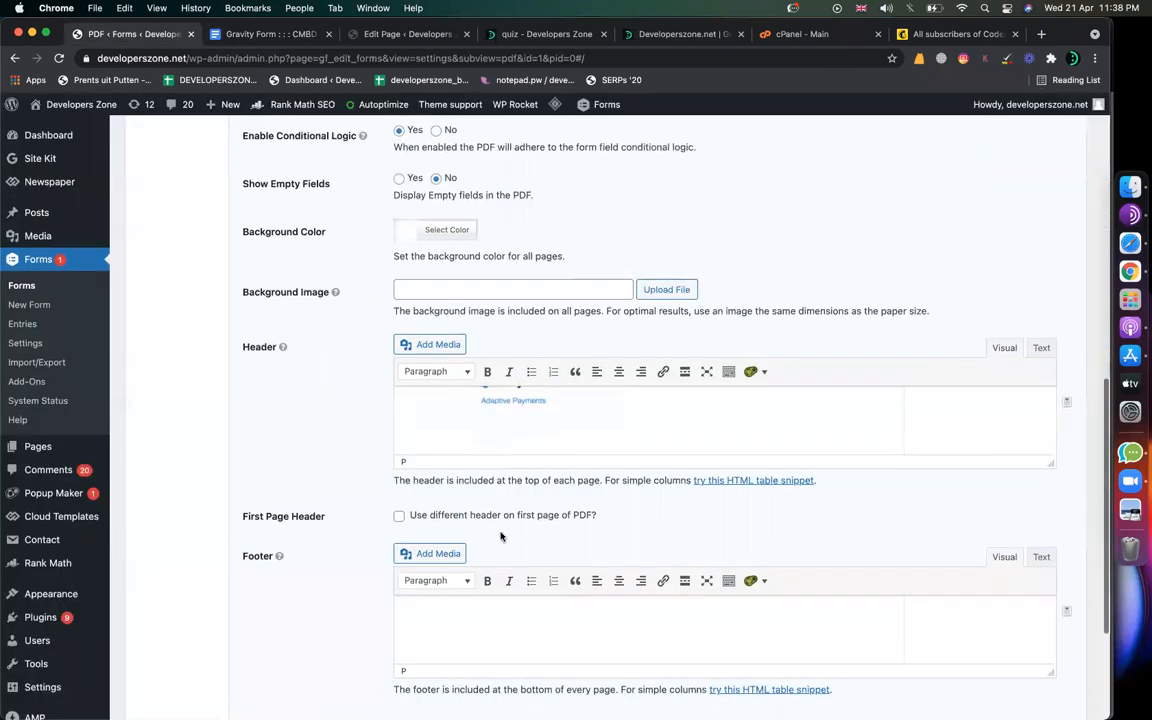
scroll(516, 468, "up", 2)
scroll(516, 465, "down", 2)
left_click(516, 462)
key("BackSpace")
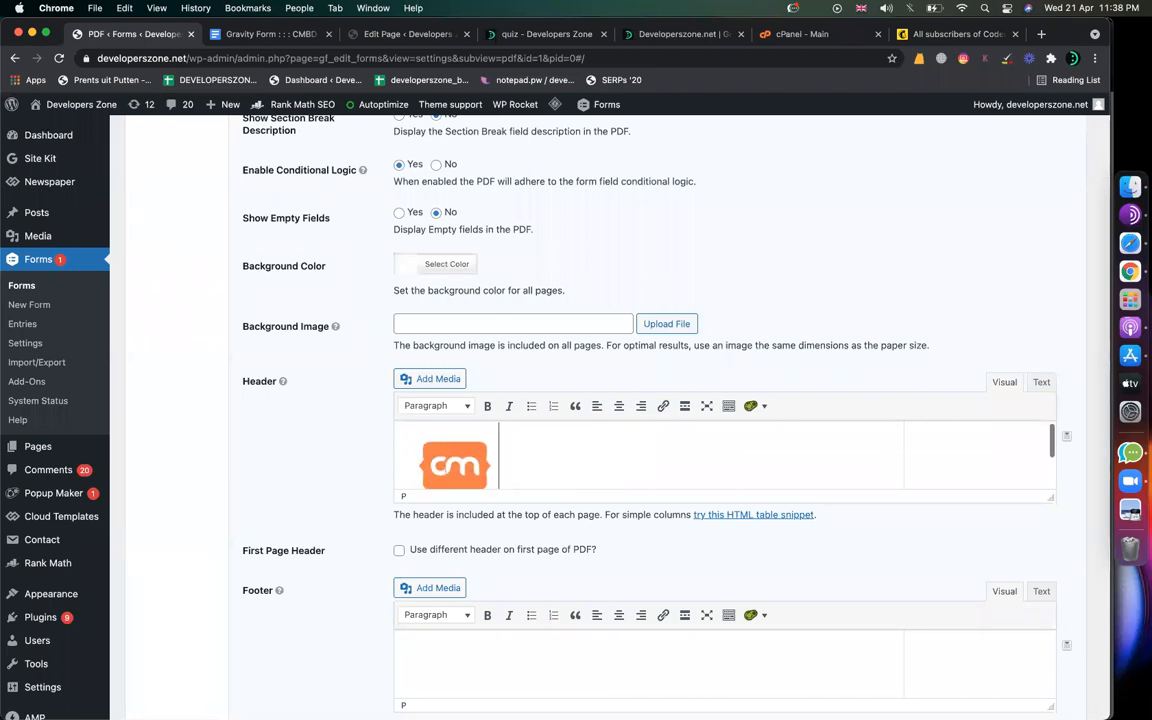
scroll(329, 612, "down", 5)
left_click(300, 592)
left_click(277, 38)
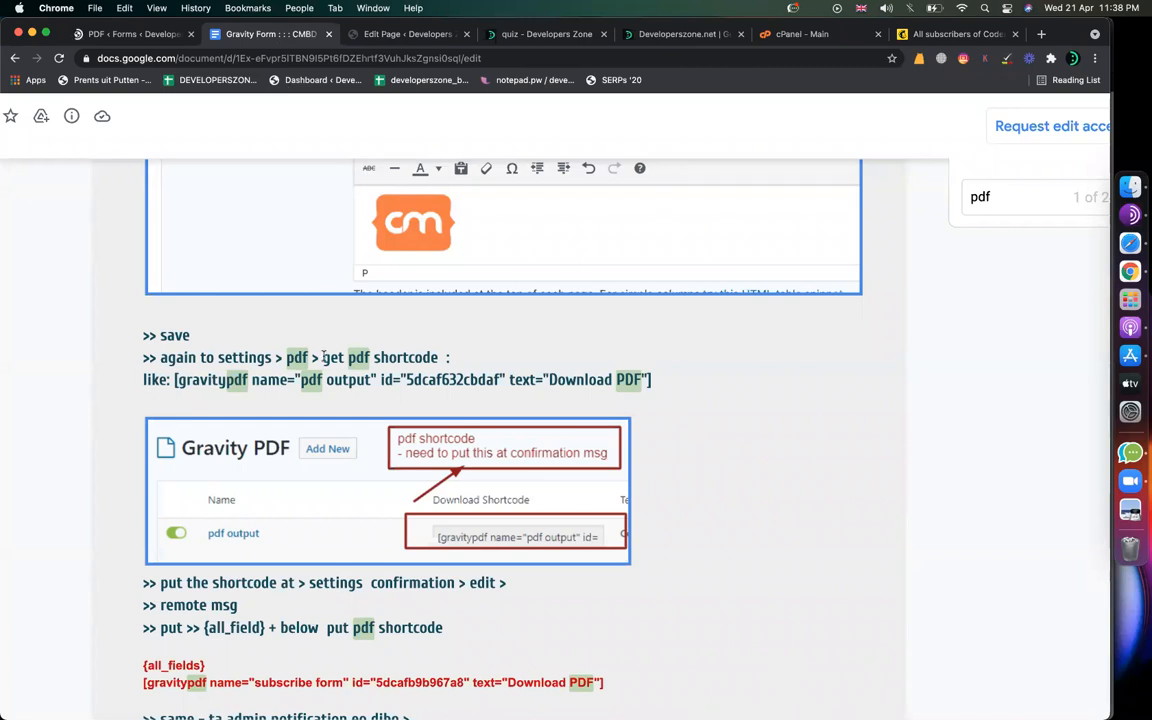
Step: Highlight 'get pdf shortcode' in the notes, then return to the WordPress PDF settings
left_click_drag(322, 357, 437, 357)
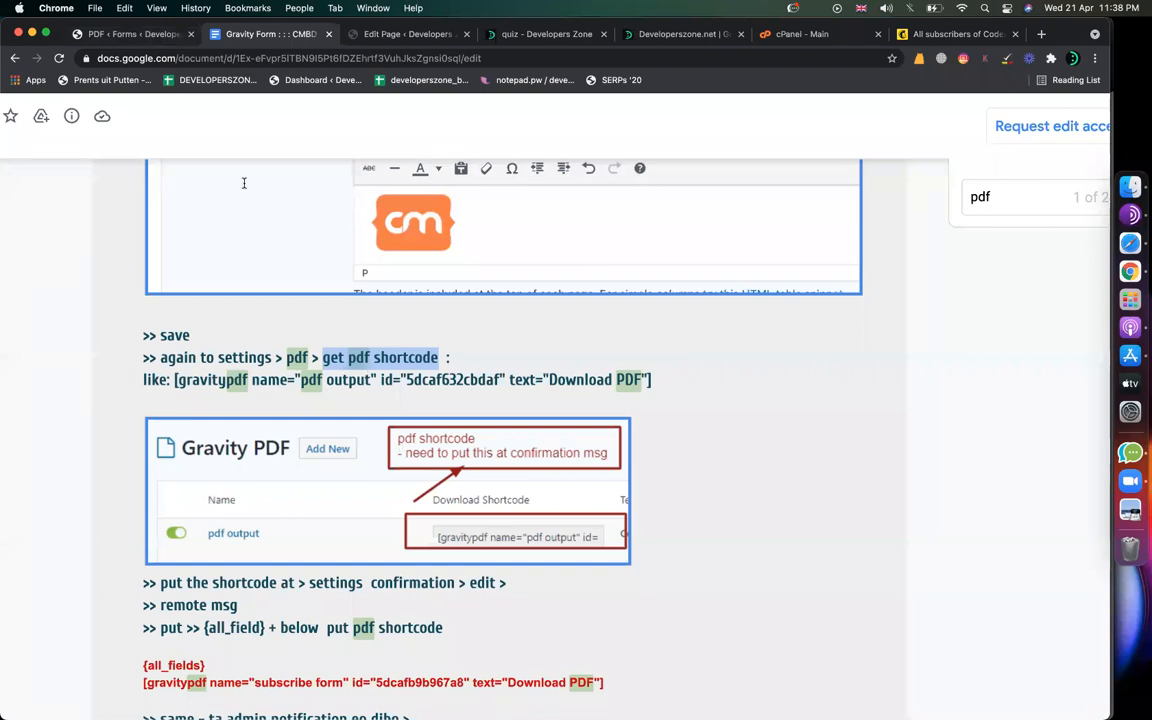
left_click(135, 35)
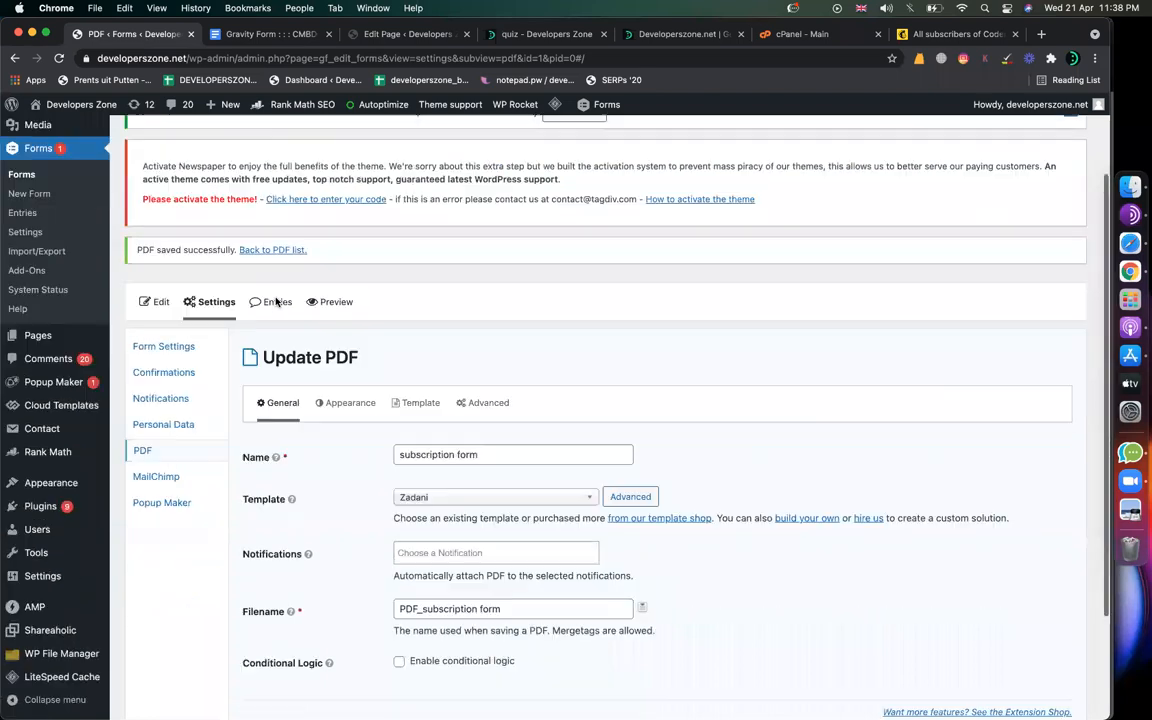
Step: Copy the subscription form PDF's Download Shortcode from the form's PDF list, then open Confirmations
scroll(276, 302, "down", 3)
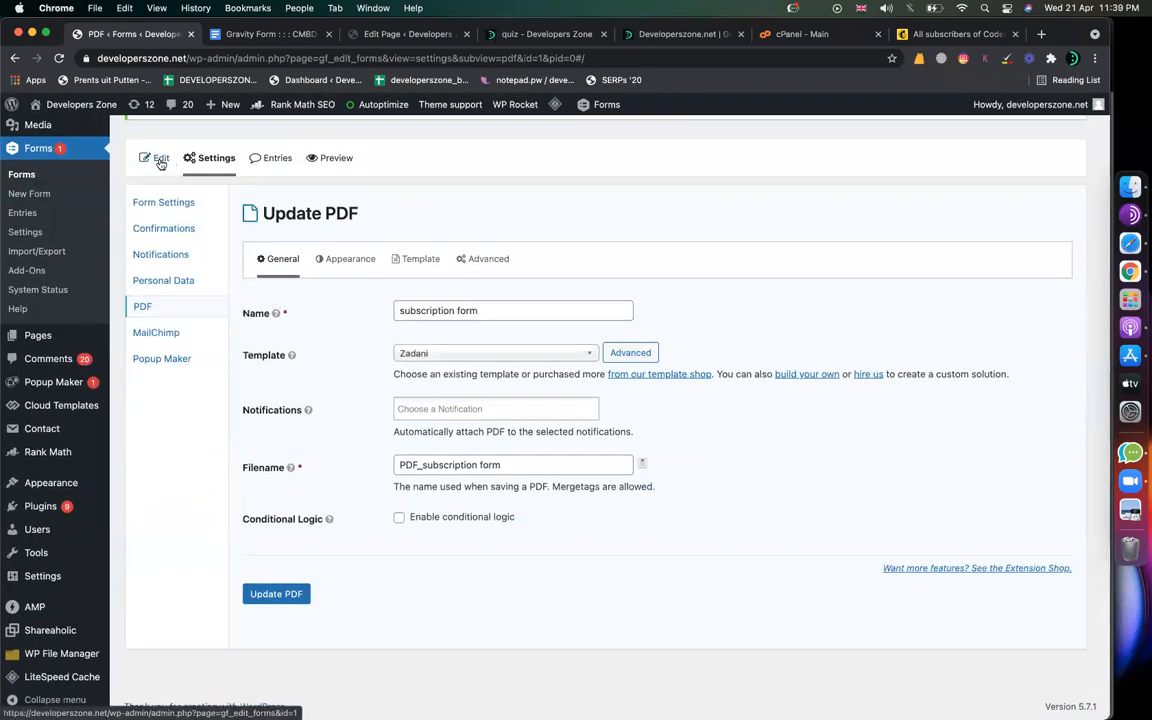
left_click(160, 160)
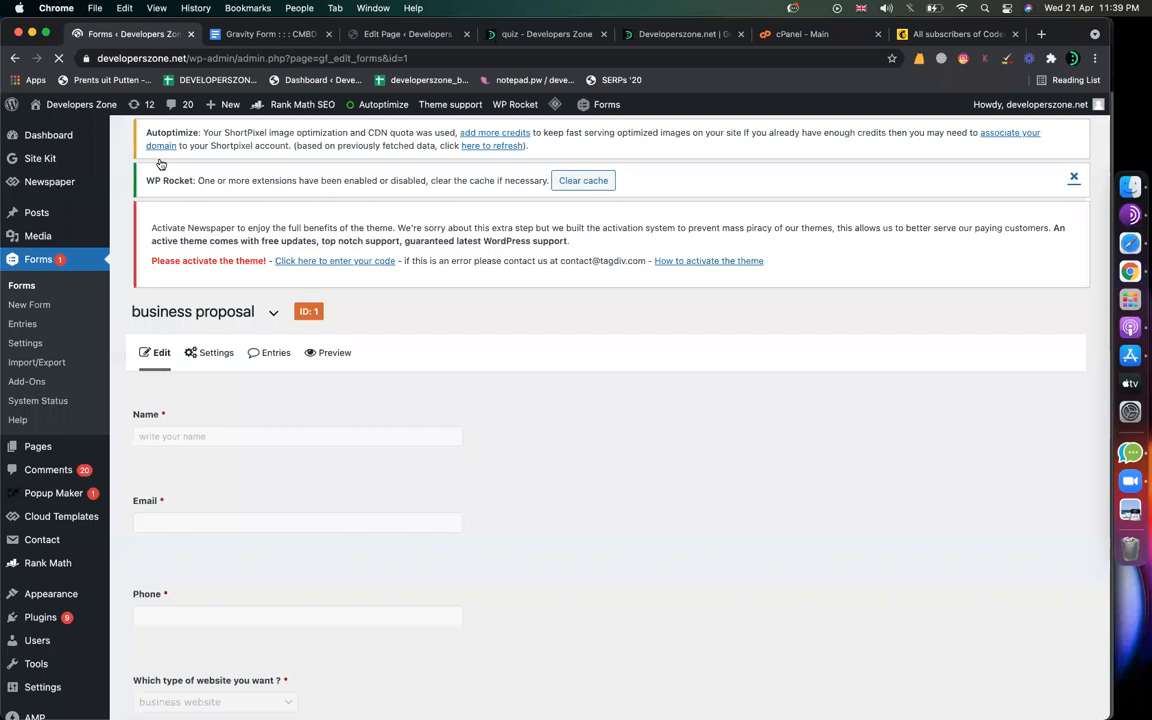
mouse_move(208, 354)
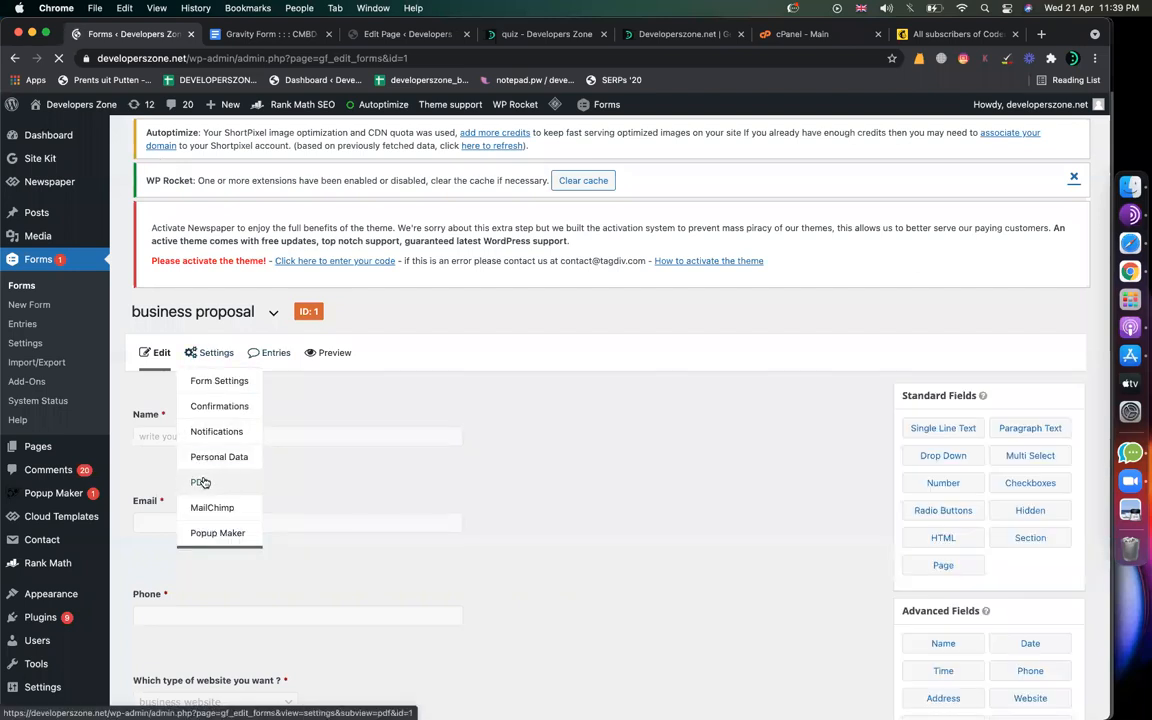
left_click(203, 483)
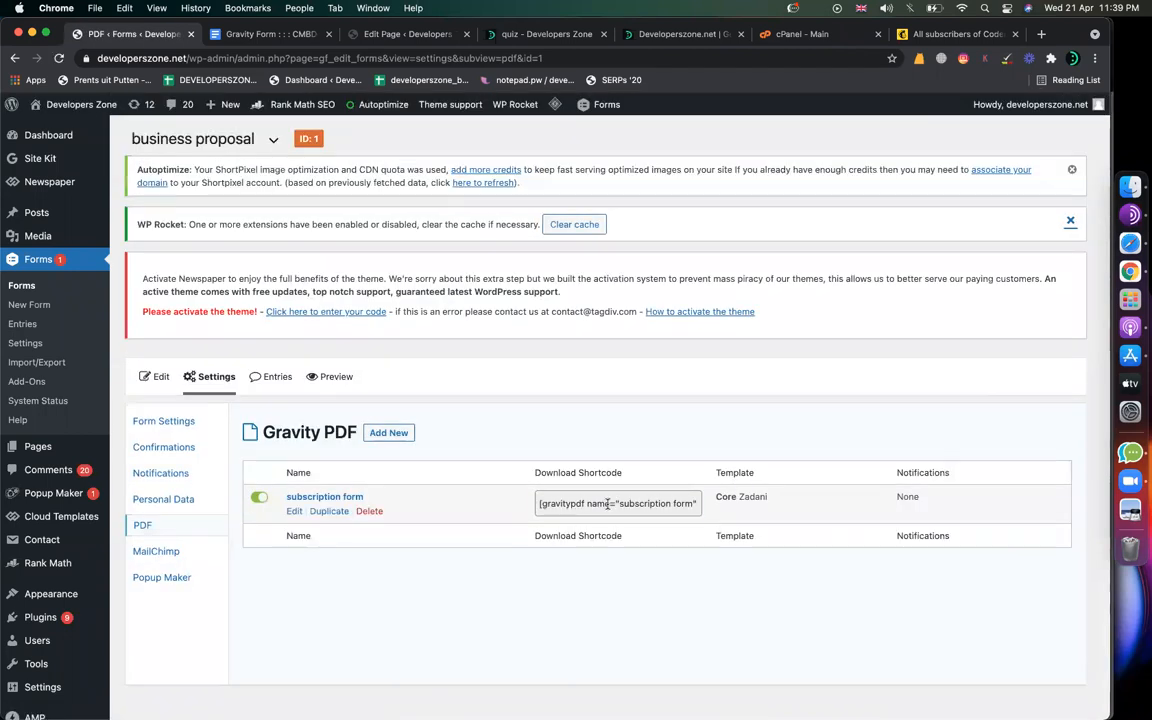
left_click(607, 503)
right_click(607, 503)
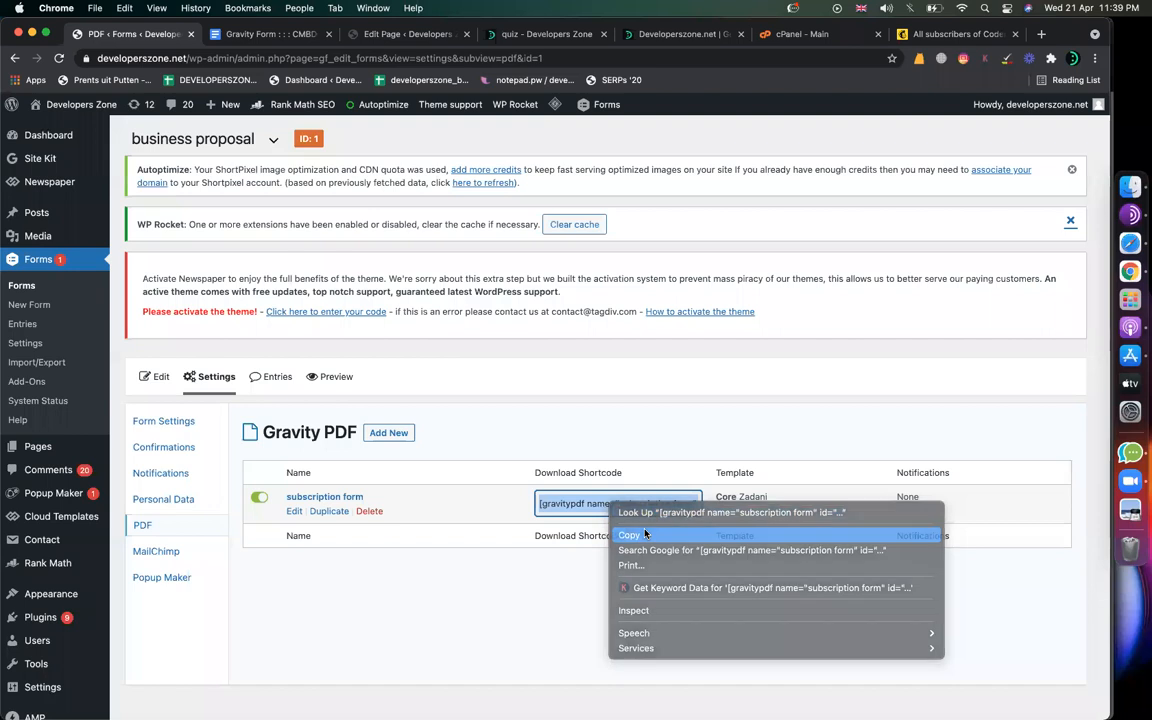
left_click(645, 531)
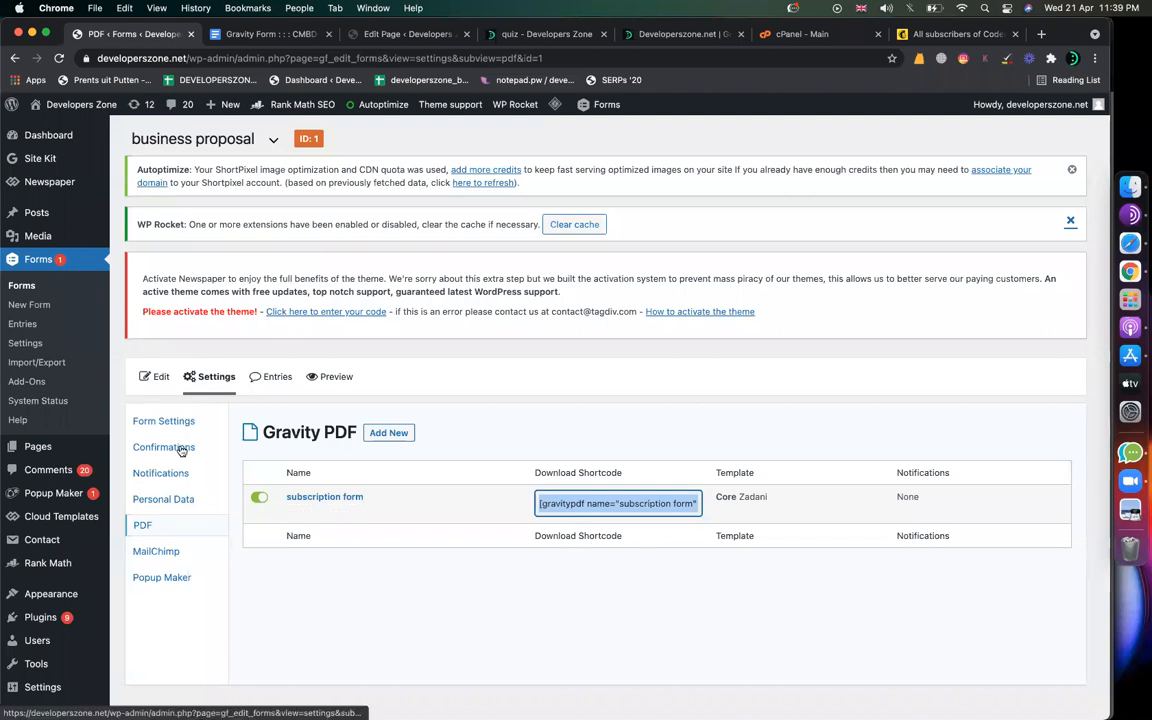
left_click(477, 398)
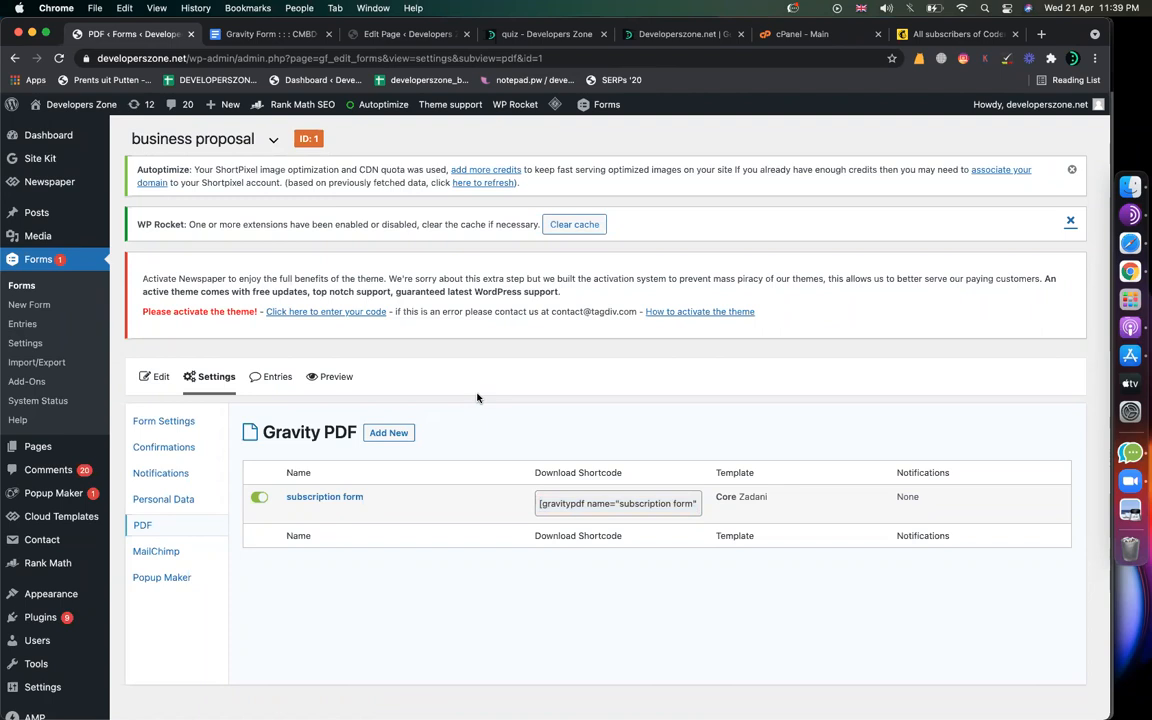
left_click(165, 455)
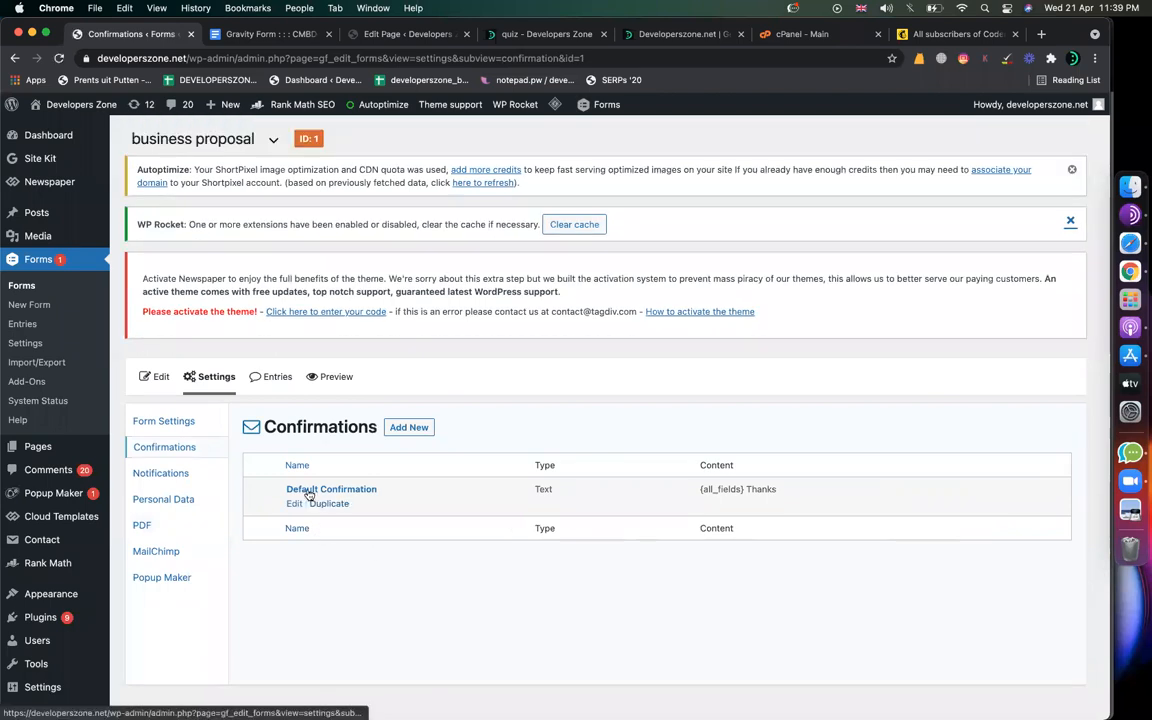
Step: Replace 'Thanks' below {all_fields} in the Default Confirmation with the PDF shortcode
left_click(296, 504)
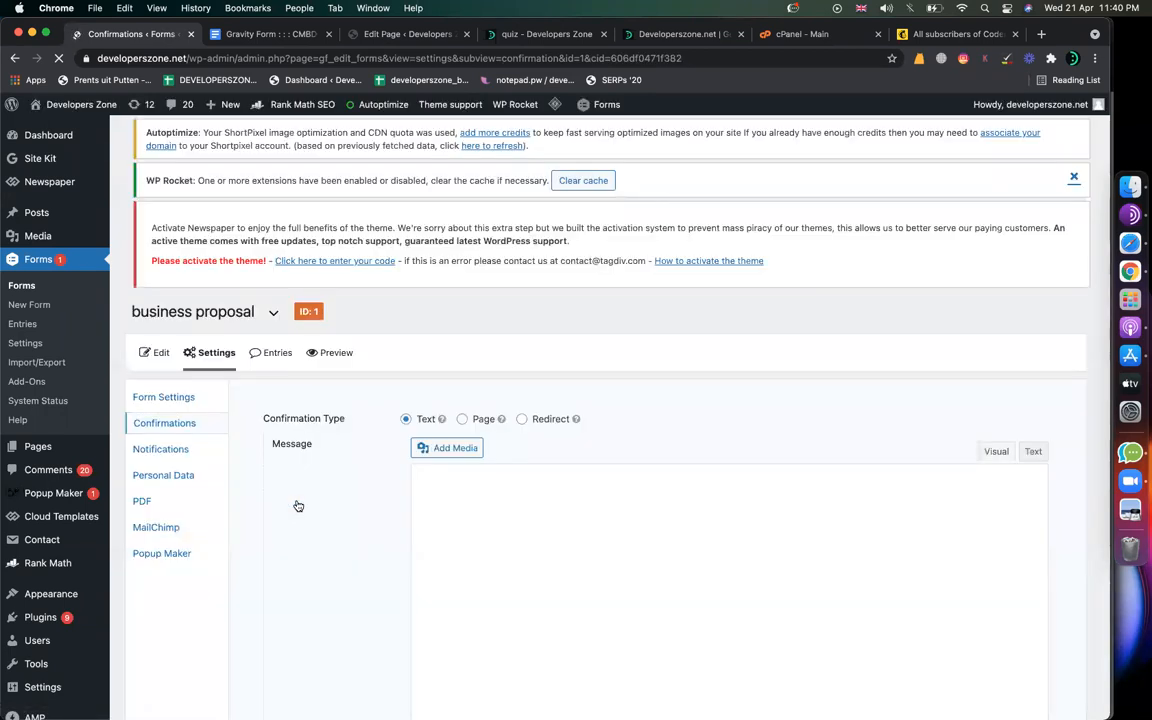
left_click_drag(533, 511, 429, 450)
key("super+v")
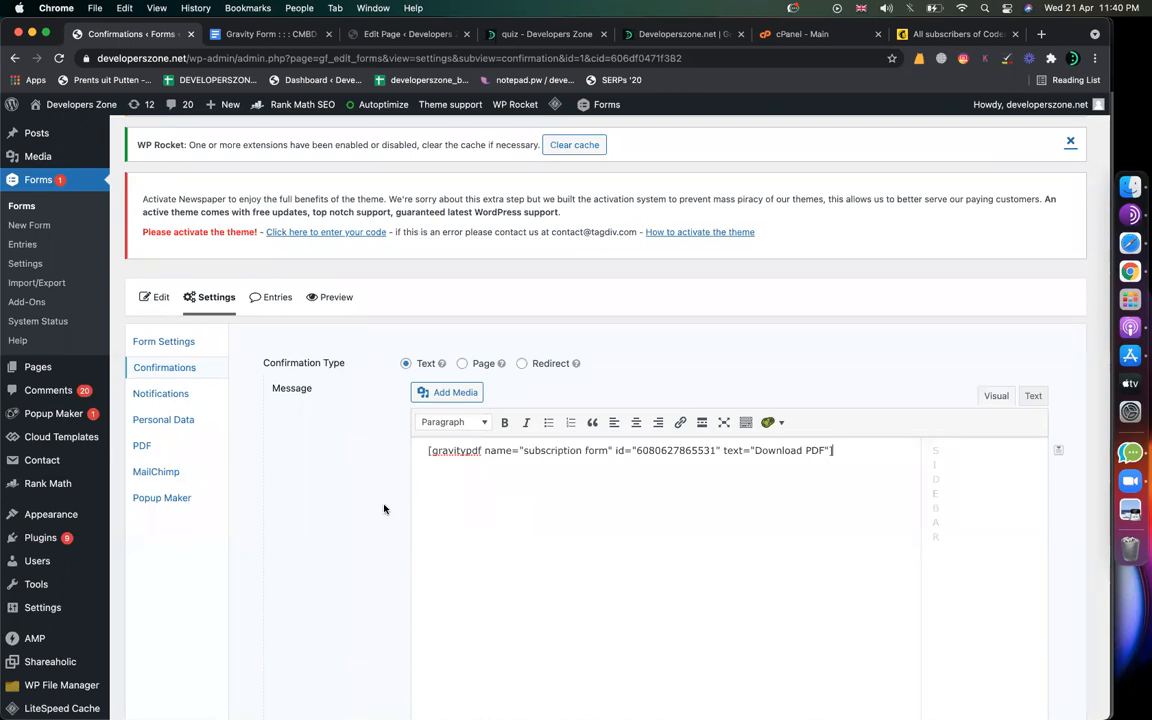
scroll(384, 509, "down", 3)
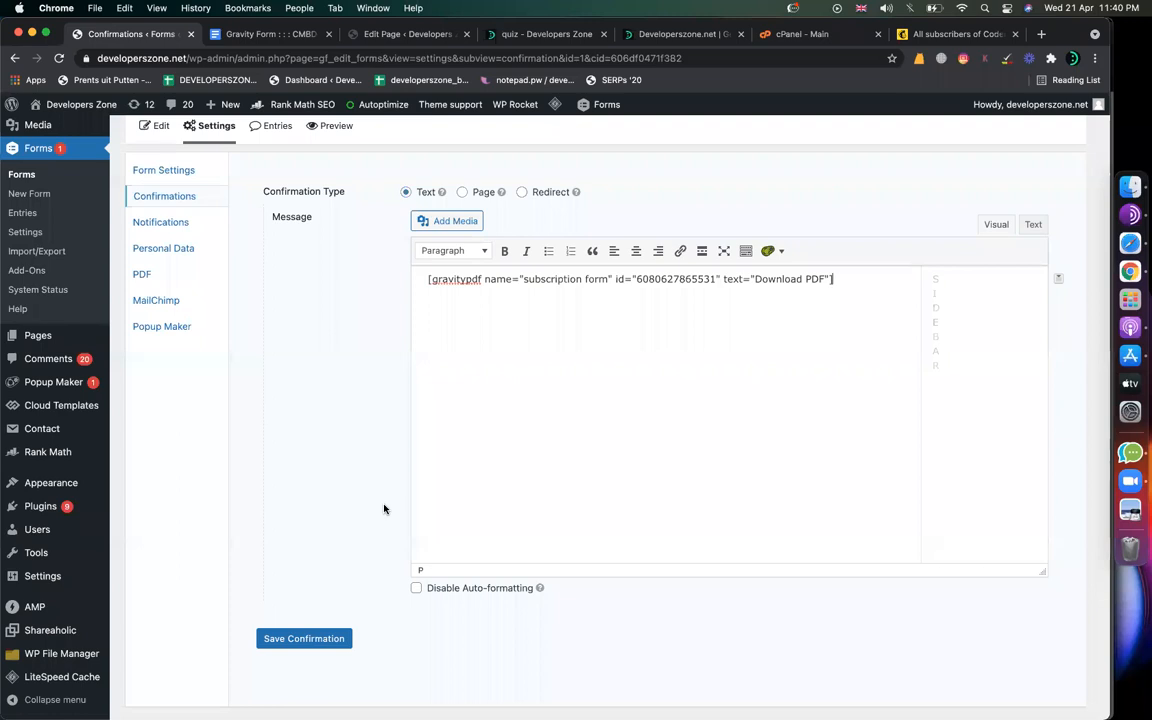
key("super+z")
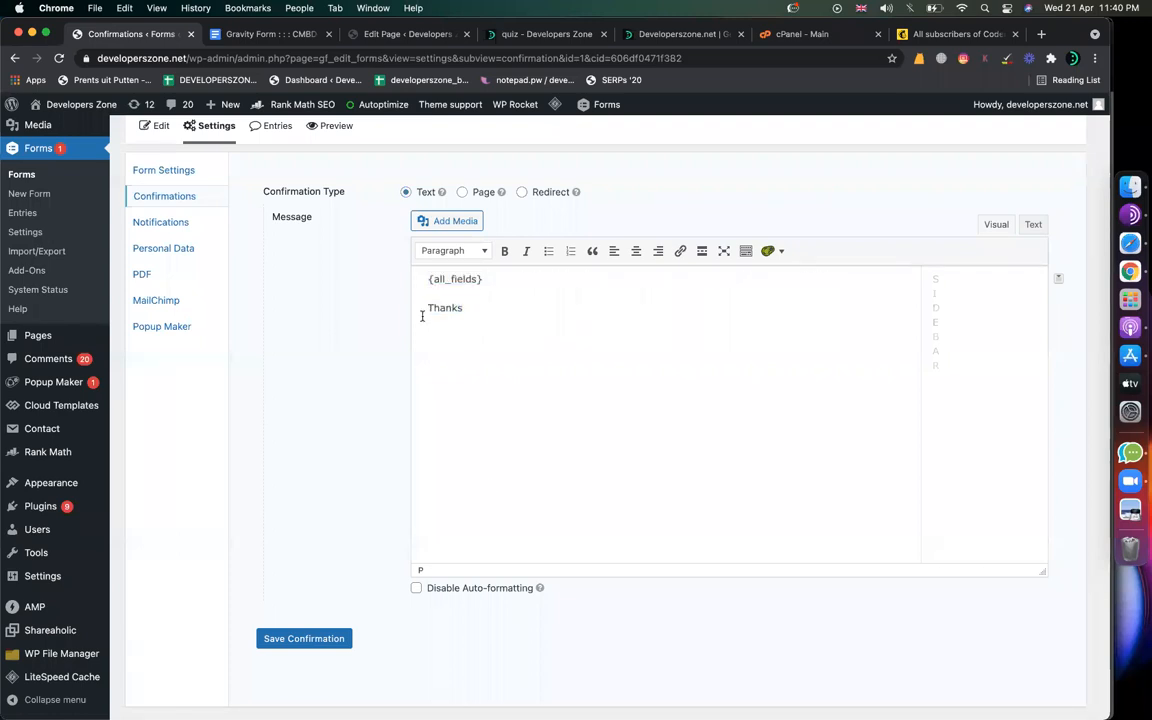
left_click_drag(476, 311, 424, 311)
key("super+v")
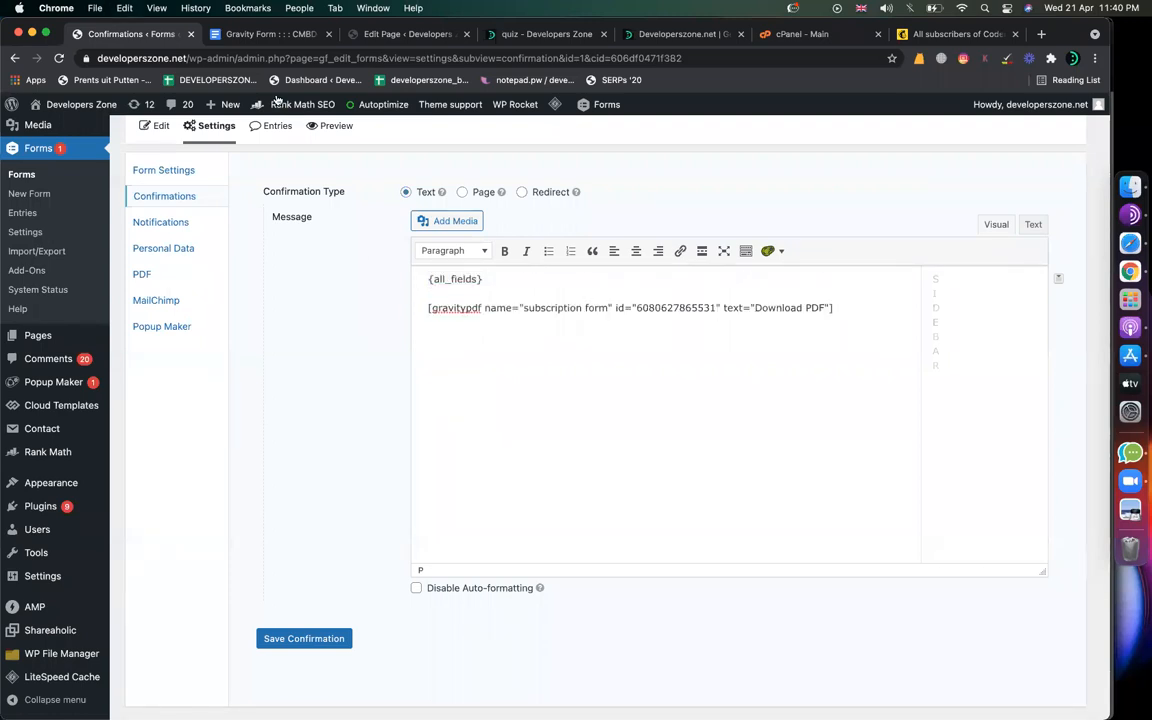
Step: Check the {all_fields} and gravitypdf shortcode lines and save the confirmation
left_click_drag(484, 279, 363, 278)
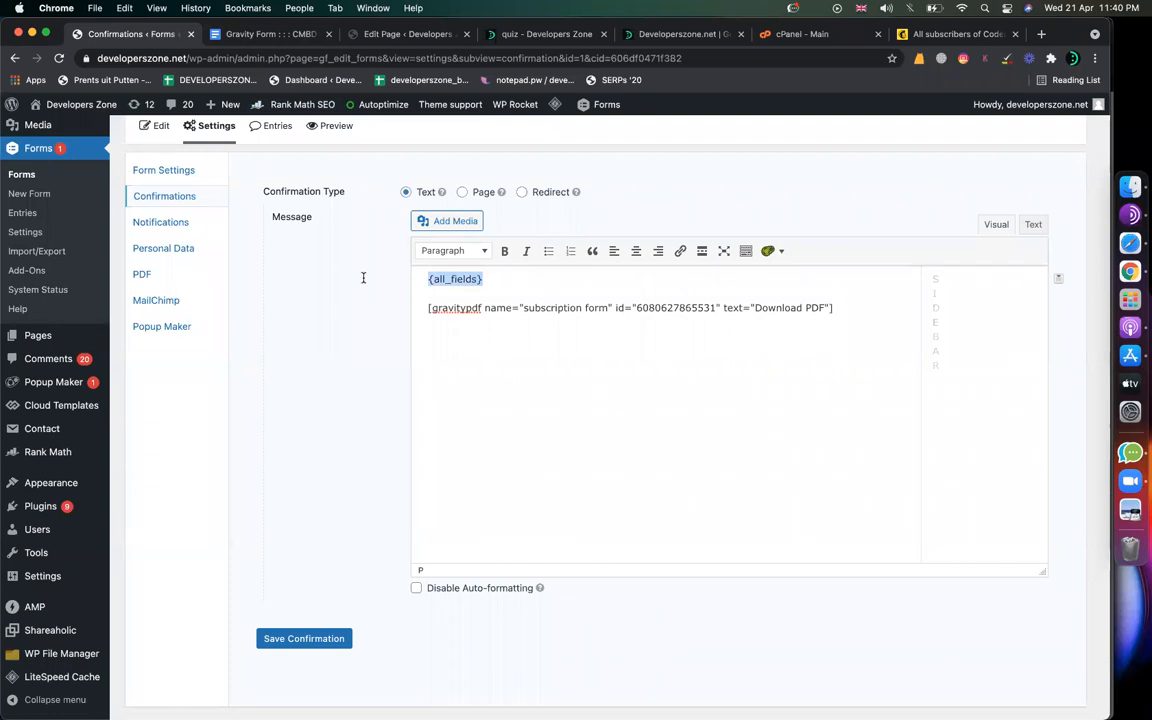
left_click(1058, 279)
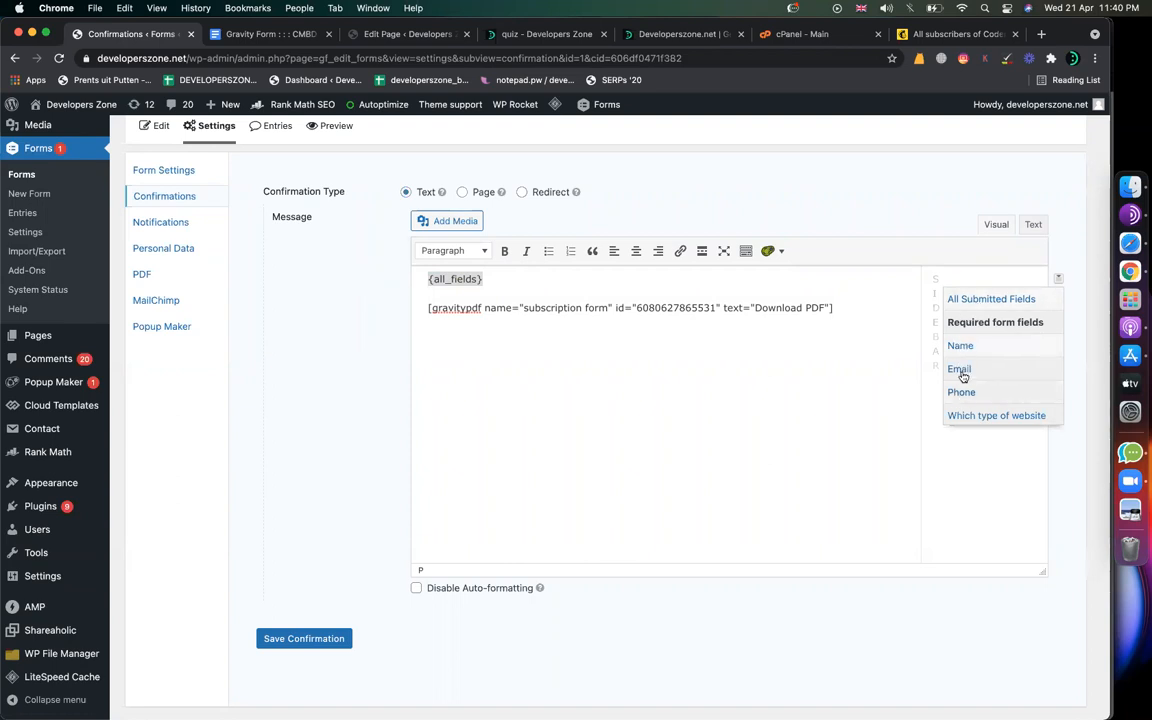
left_click(632, 284)
left_click_drag(506, 281, 379, 282)
left_click(465, 324)
left_click_drag(836, 308, 424, 310)
key("super+c")
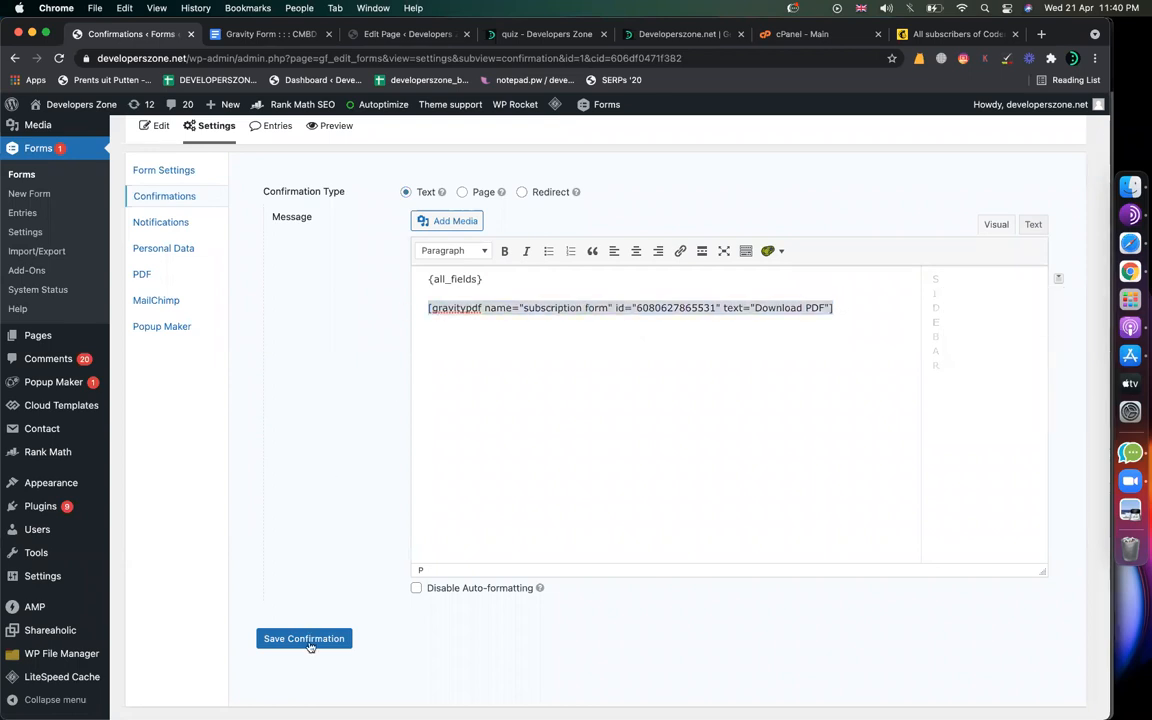
left_click(306, 641)
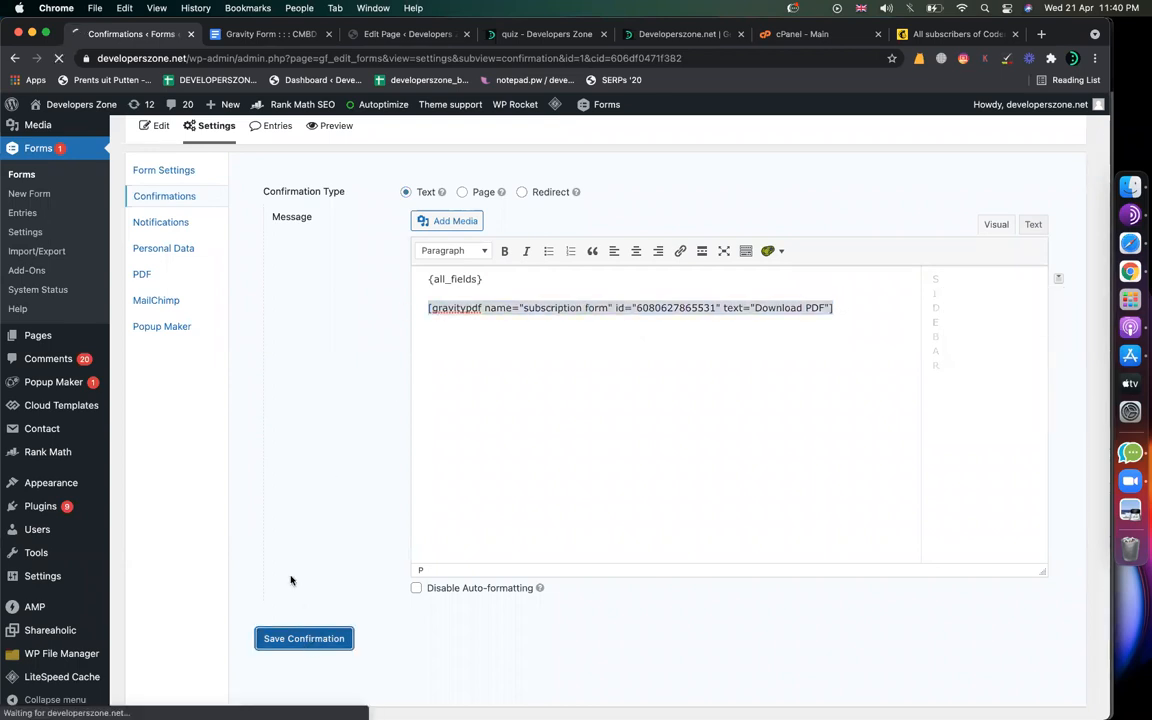
left_click(243, 39)
Step: Highlight the {all_fields} example and the admin notification instruction in the notes
scroll(444, 499, "down", 4)
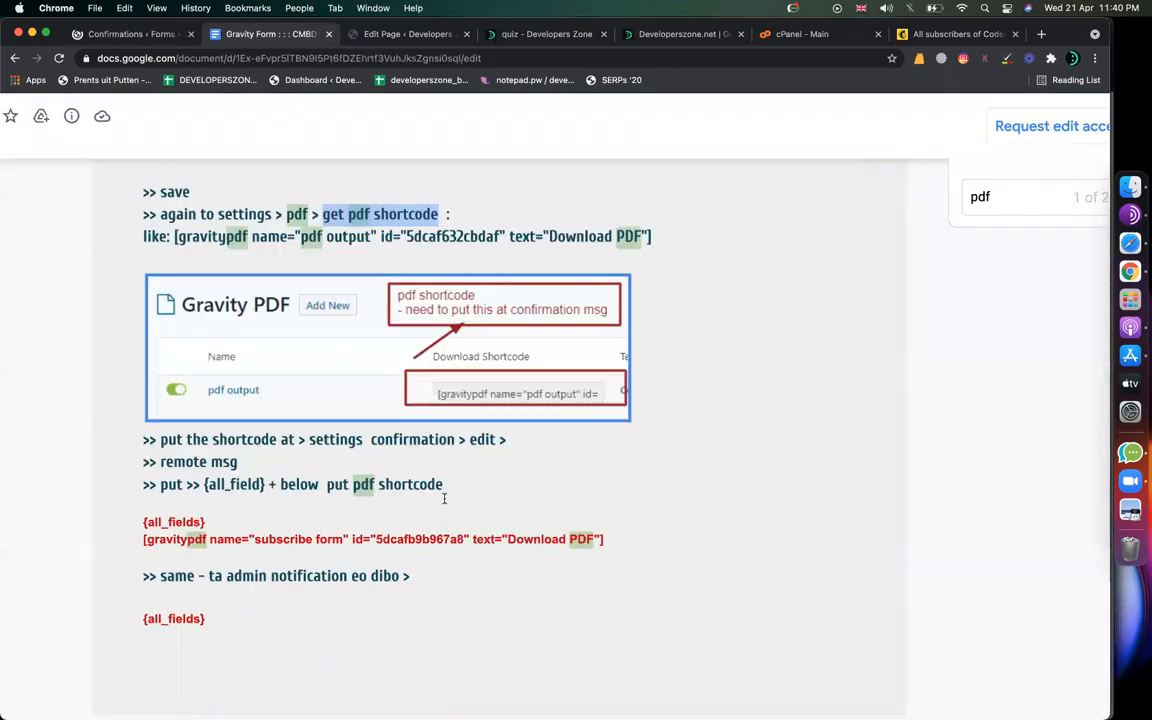
left_click_drag(205, 432, 474, 427)
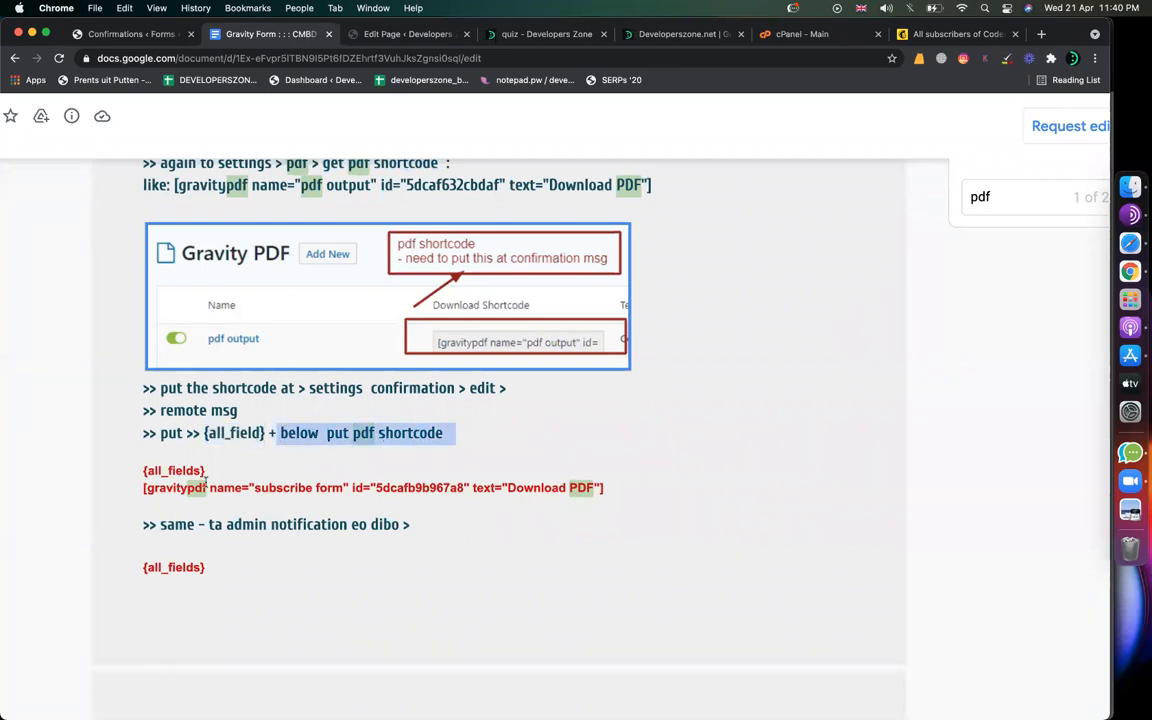
left_click_drag(606, 488, 128, 469)
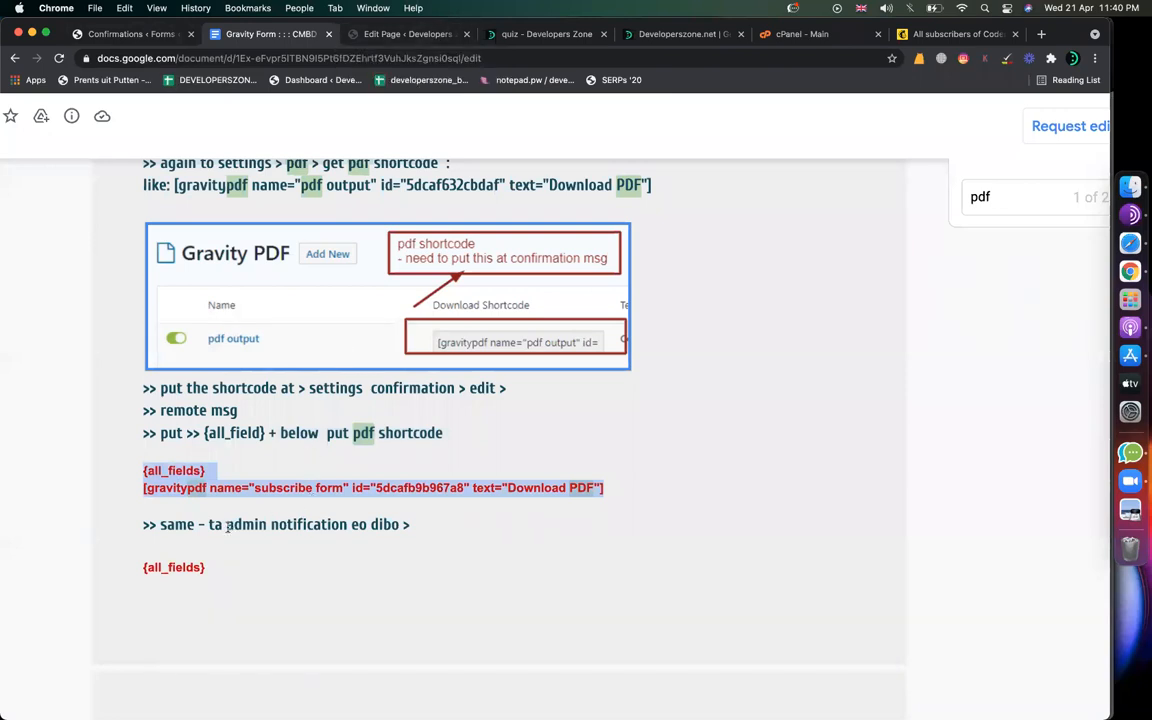
left_click_drag(226, 524, 348, 524)
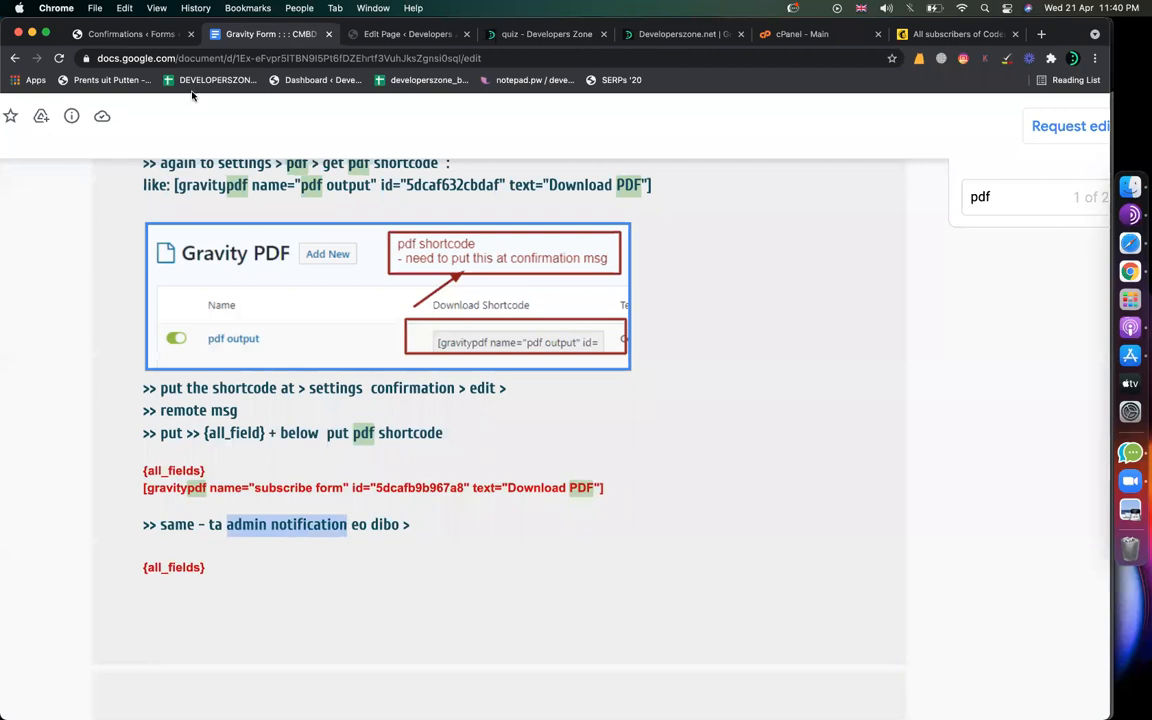
left_click(132, 34)
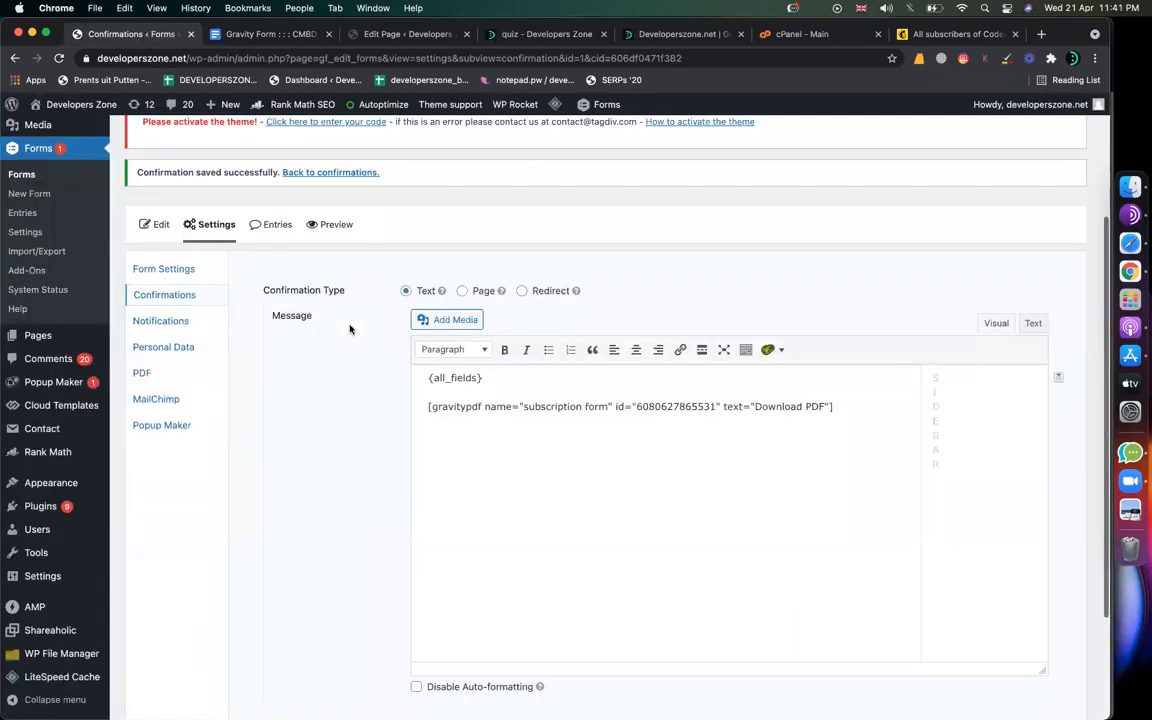
scroll(350, 329, "down", 3)
left_click(285, 620)
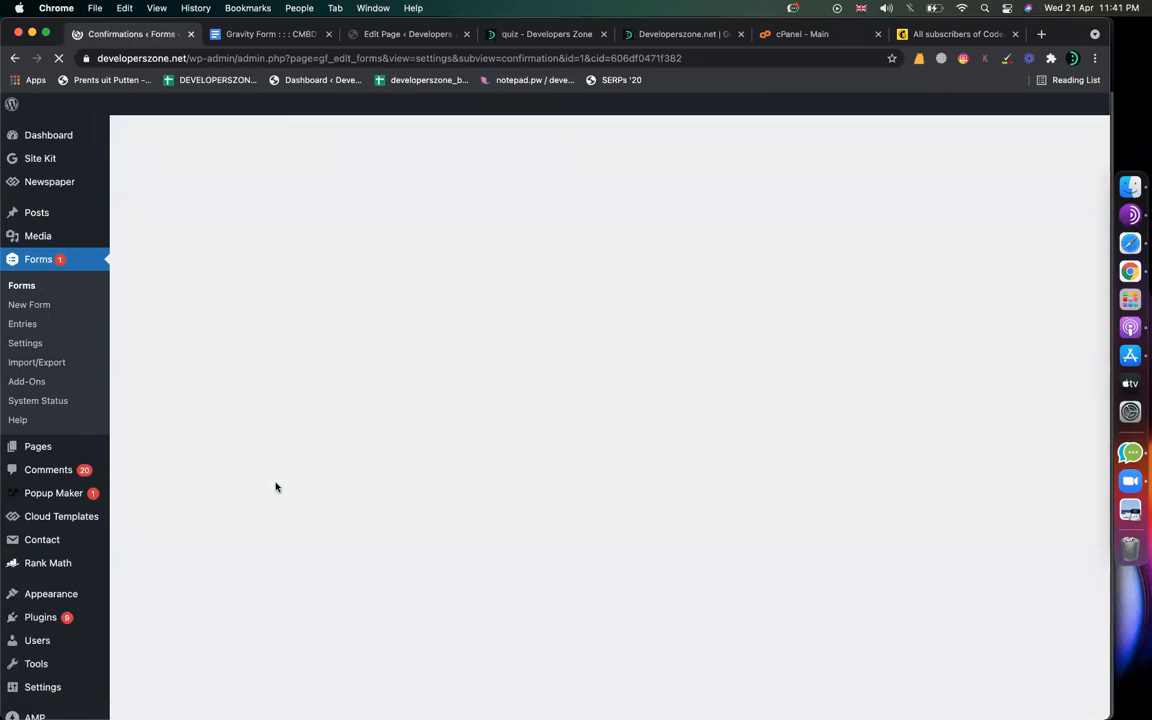
scroll(283, 545, "down", 2)
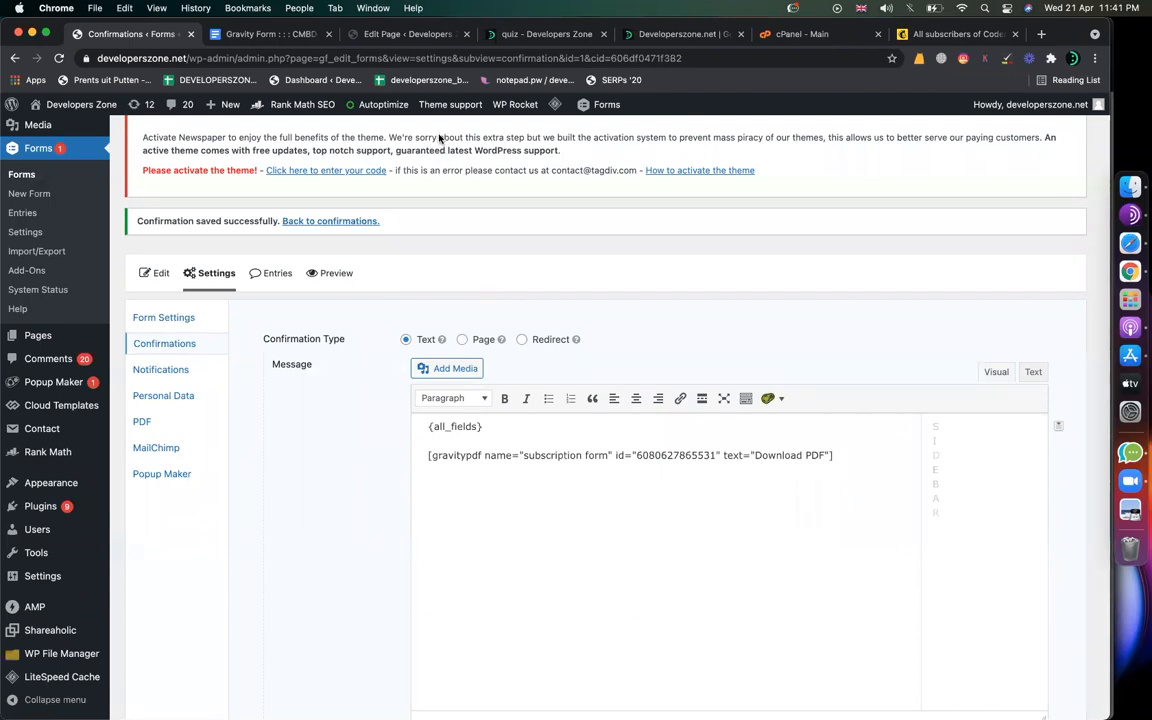
mouse_move(1040, 104)
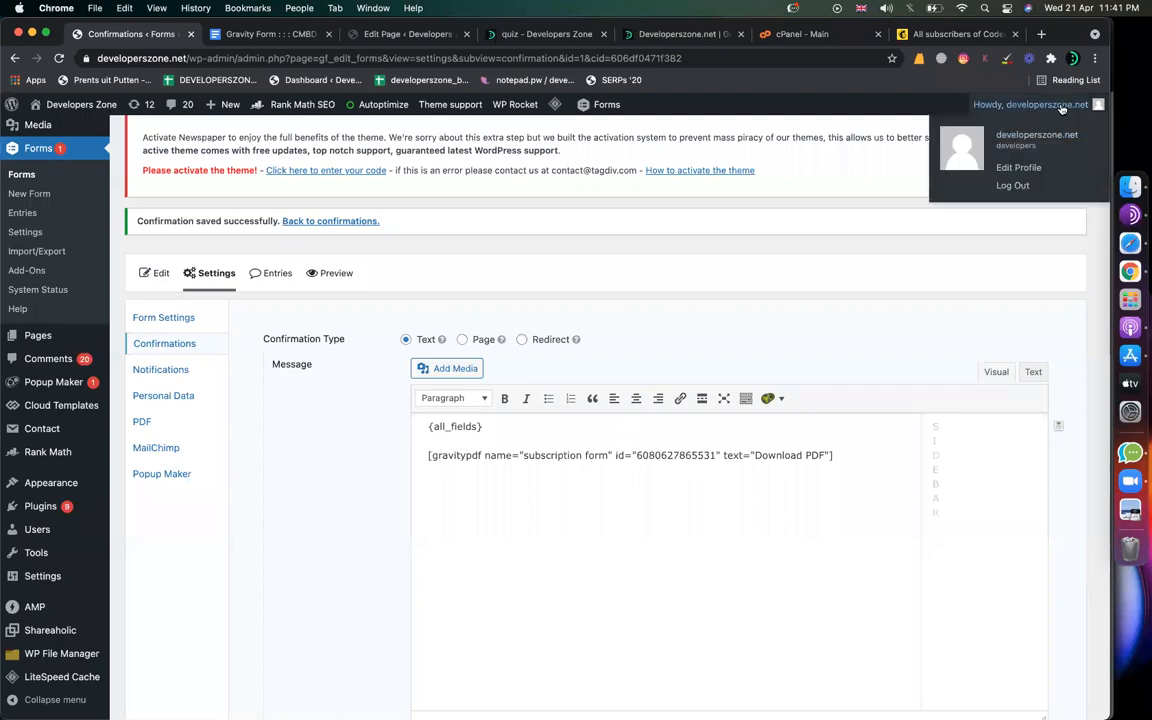
Step: Paste the PDF download shortcode on a new line below {all_fields} in Admin Notification and update
left_click(155, 372)
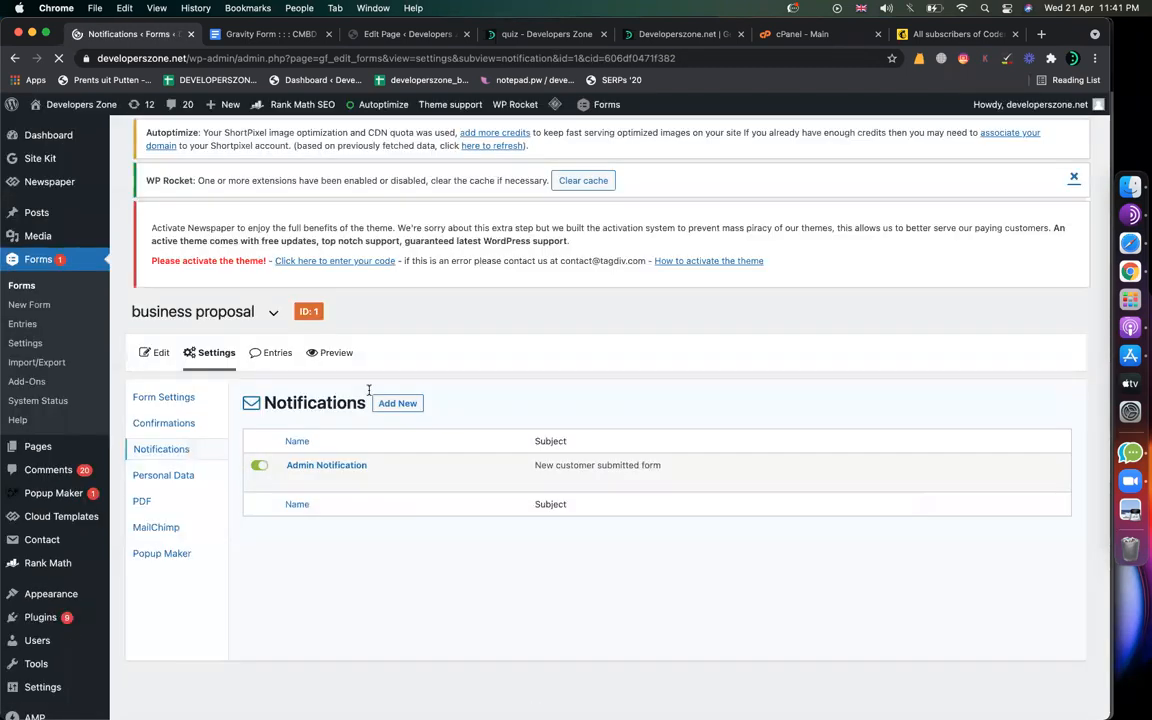
mouse_move(352, 463)
left_click(296, 506)
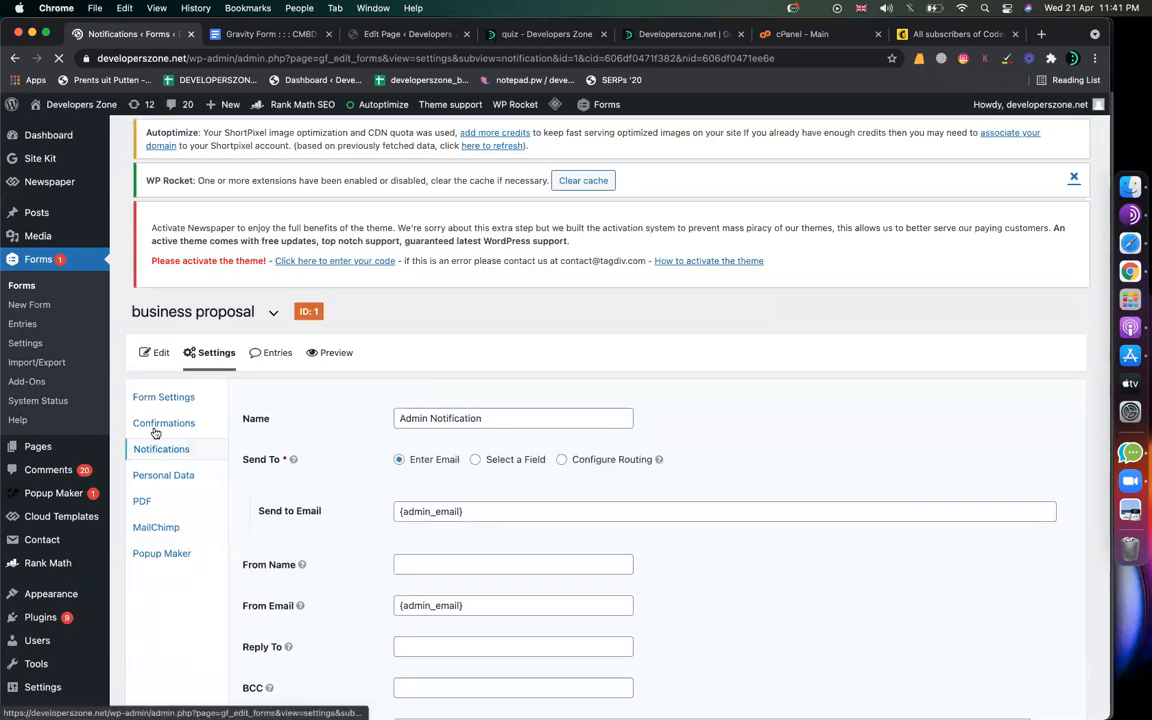
scroll(569, 474, "down", 1)
scroll(569, 474, "down", 5)
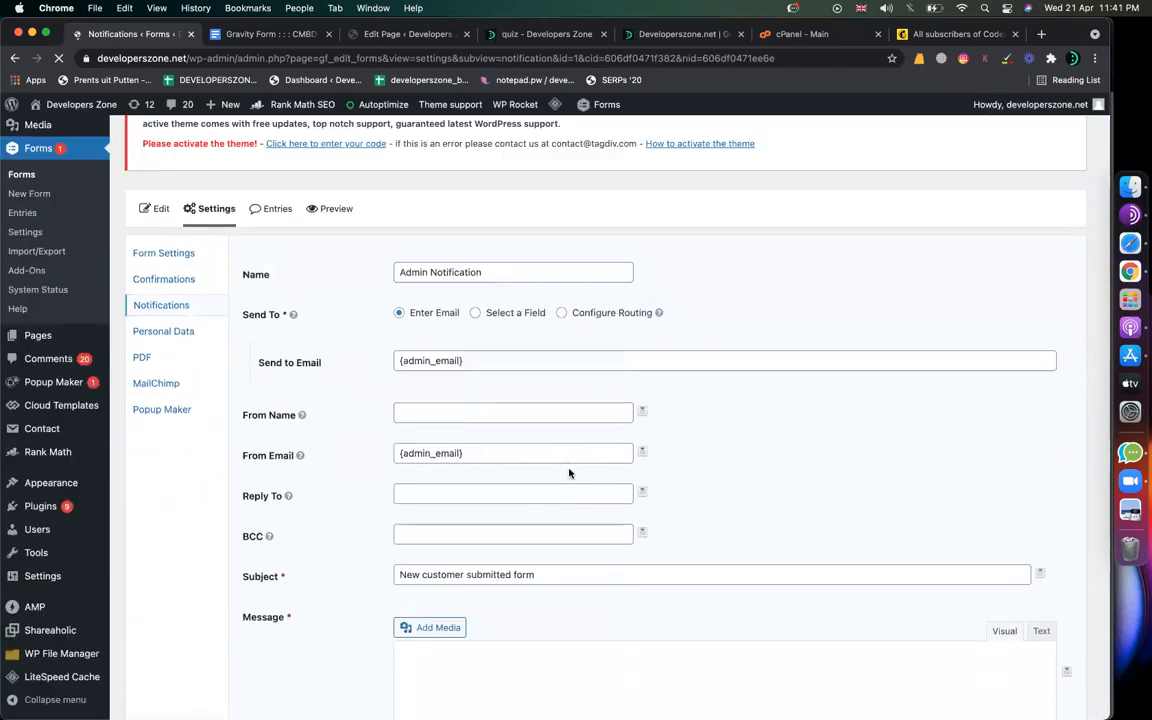
key("Return")
key("super+v")
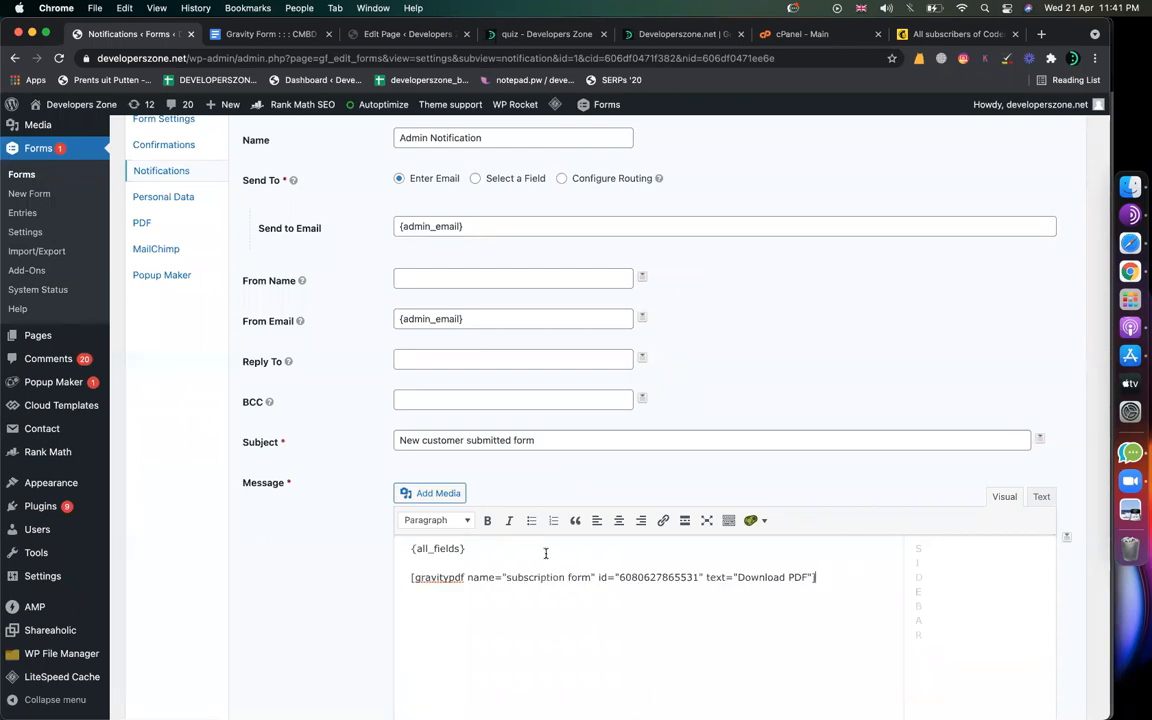
scroll(316, 661, "down", 8)
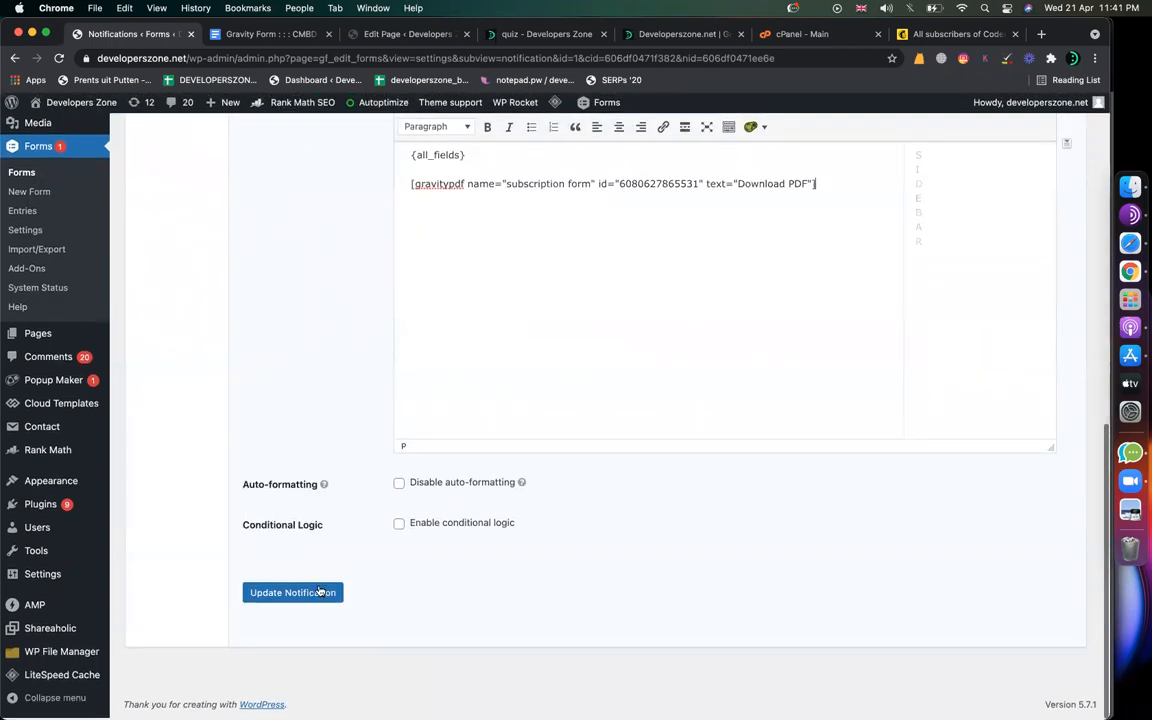
left_click(319, 592)
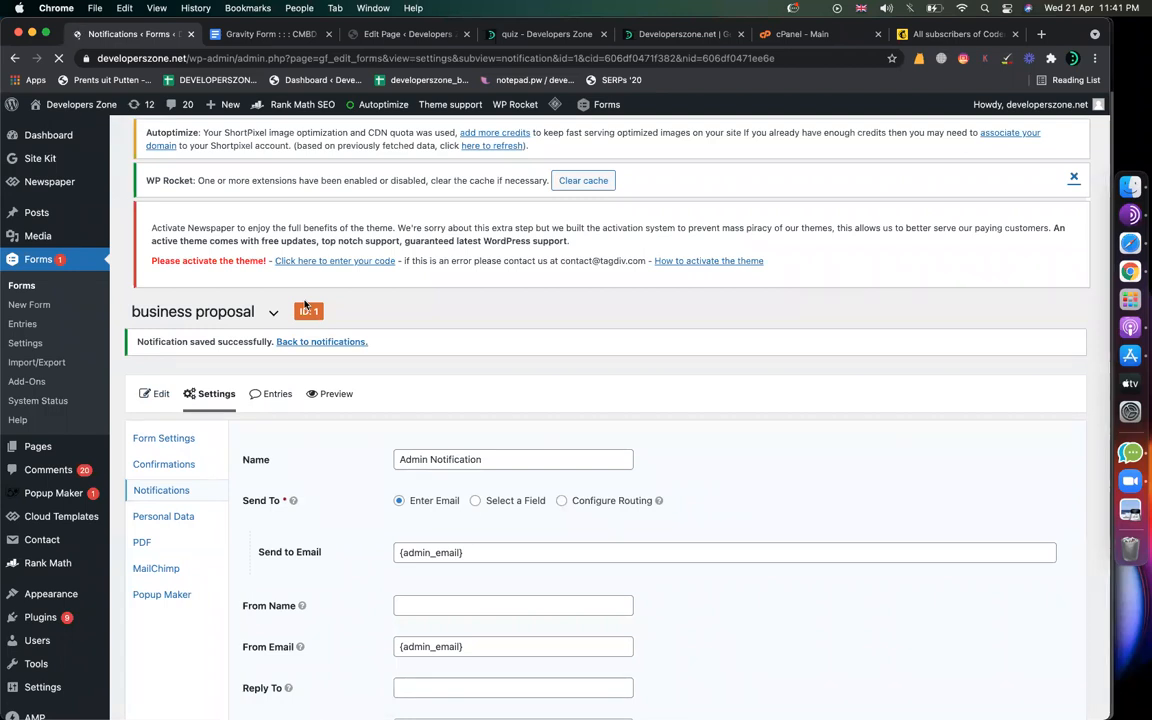
left_click(390, 33)
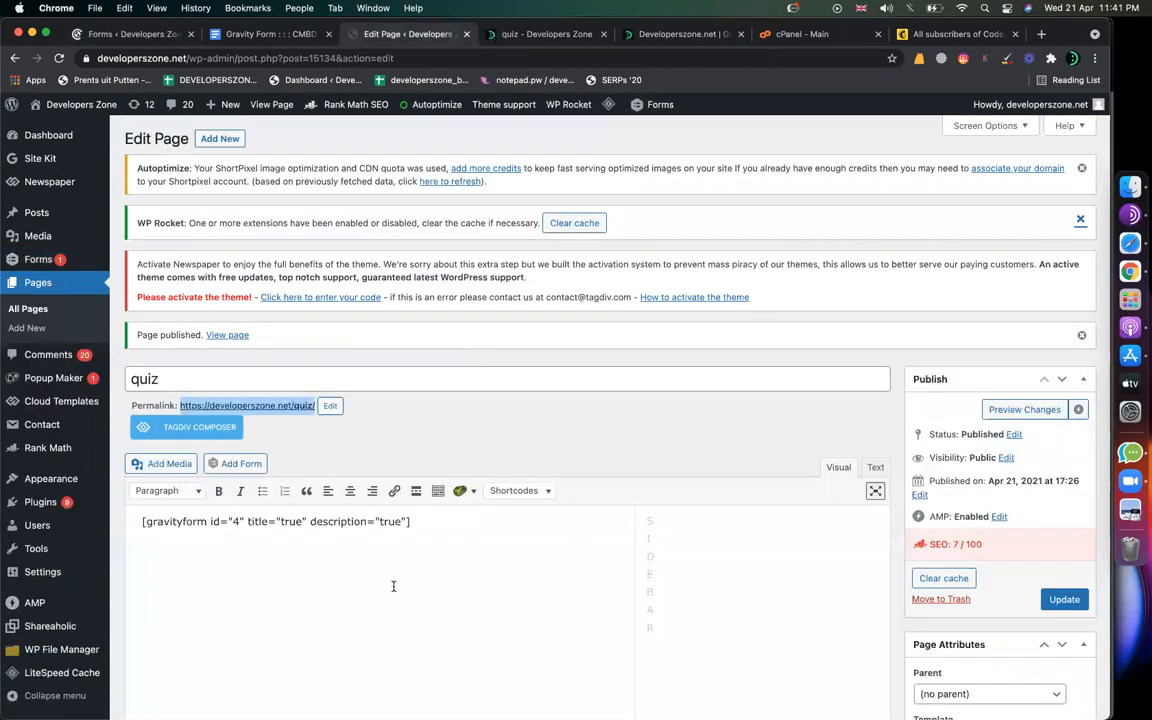
Step: Replace the old gravityform shortcode with the 'business proposal' form and update the quiz page
left_click_drag(456, 522, 145, 503)
key("BackSpace")
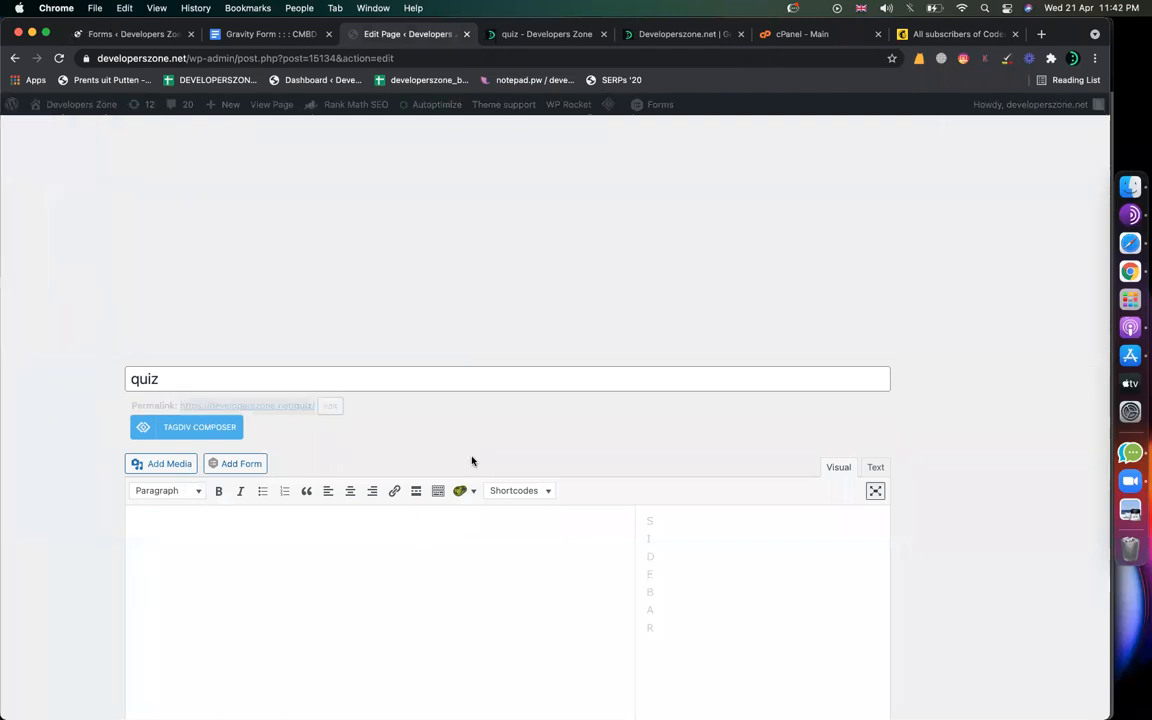
left_click(232, 464)
left_click(340, 240)
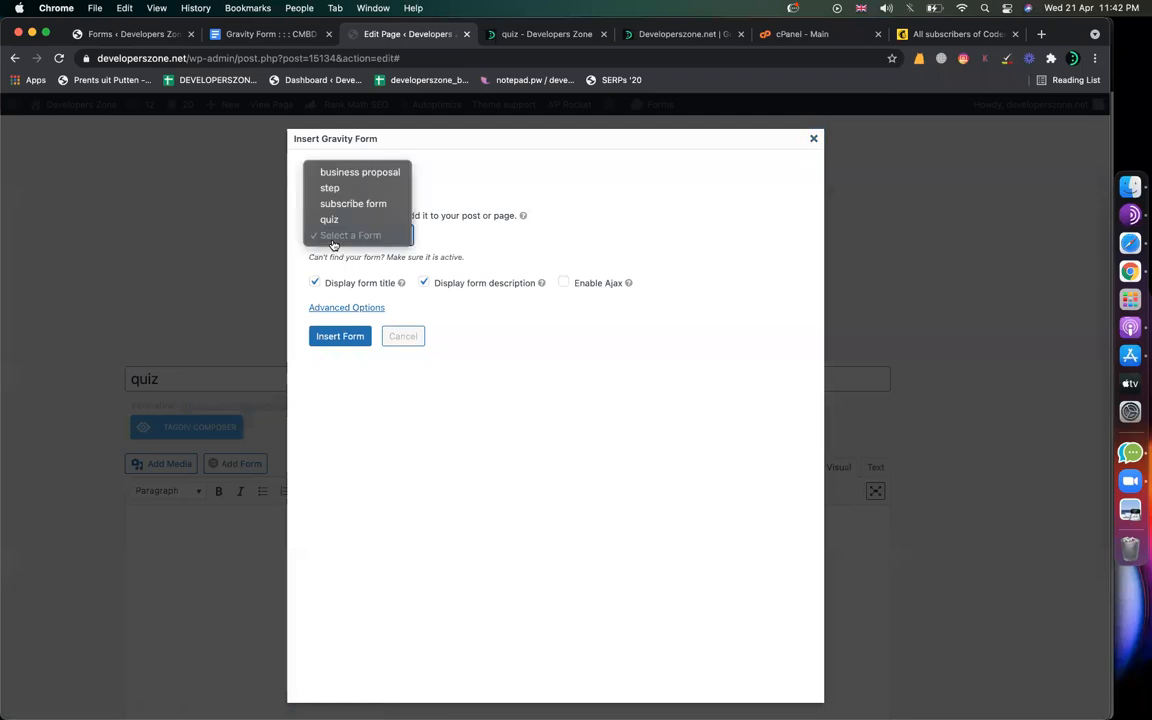
left_click(359, 172)
left_click(340, 336)
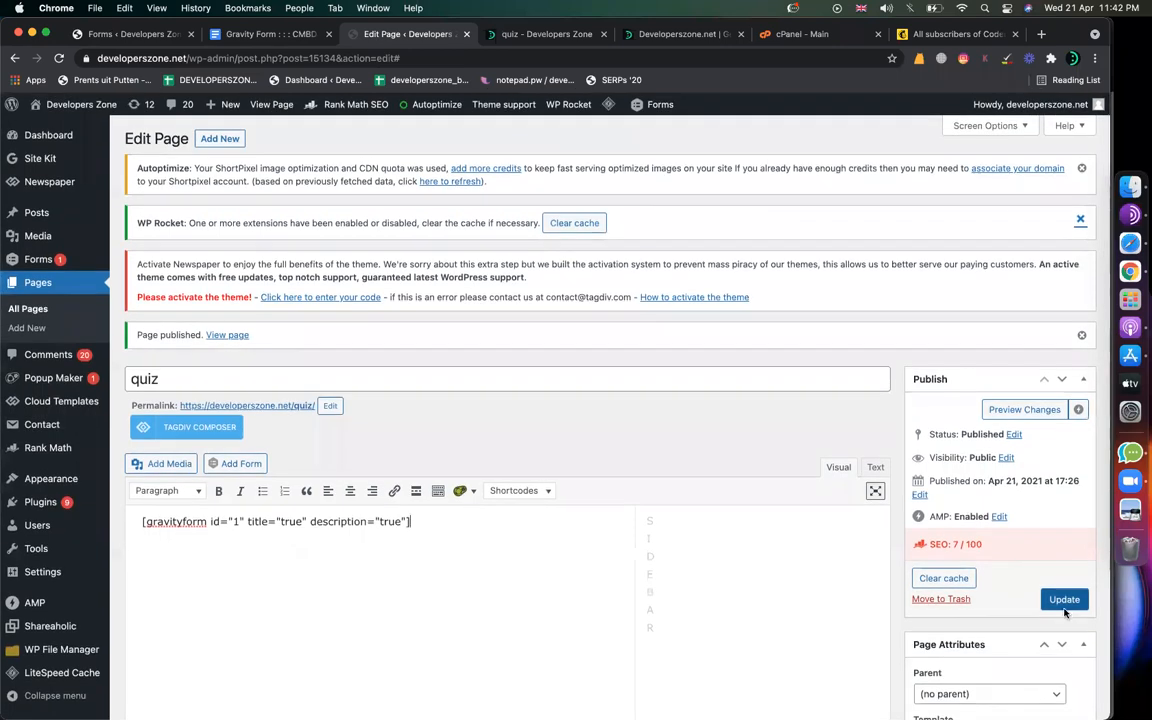
left_click(1065, 602)
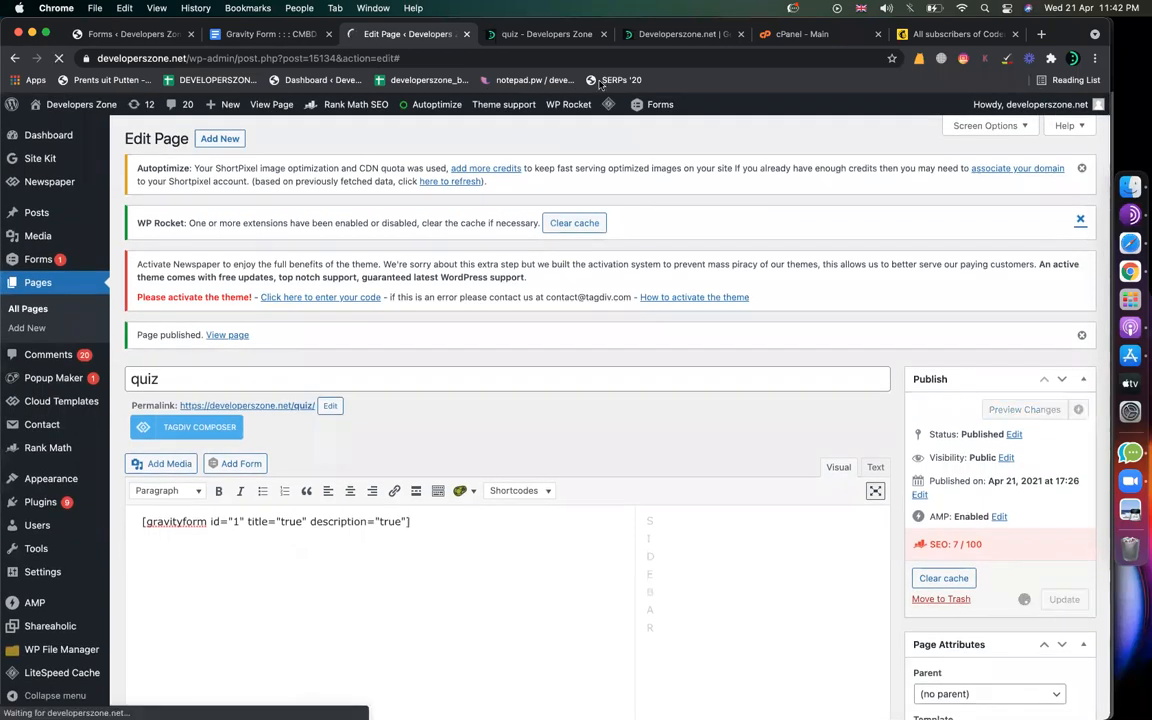
Step: Reload the live quiz page from its address bar so the business proposal form appears
left_click(545, 36)
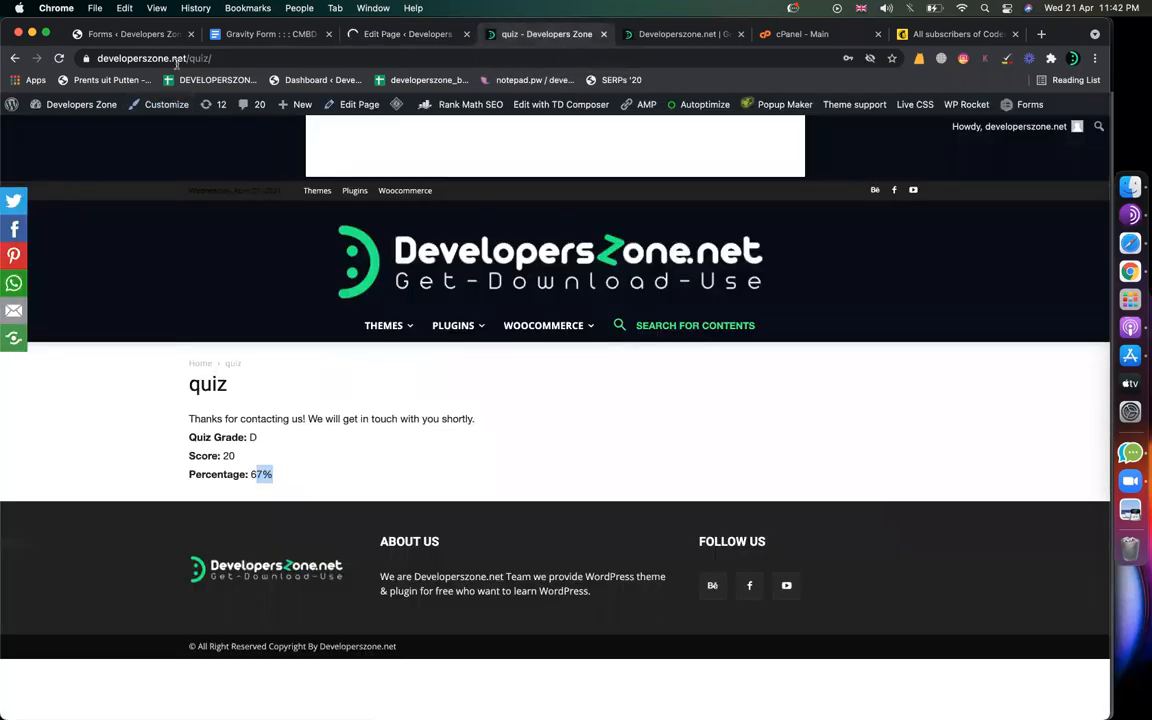
left_click(190, 58)
key("Return")
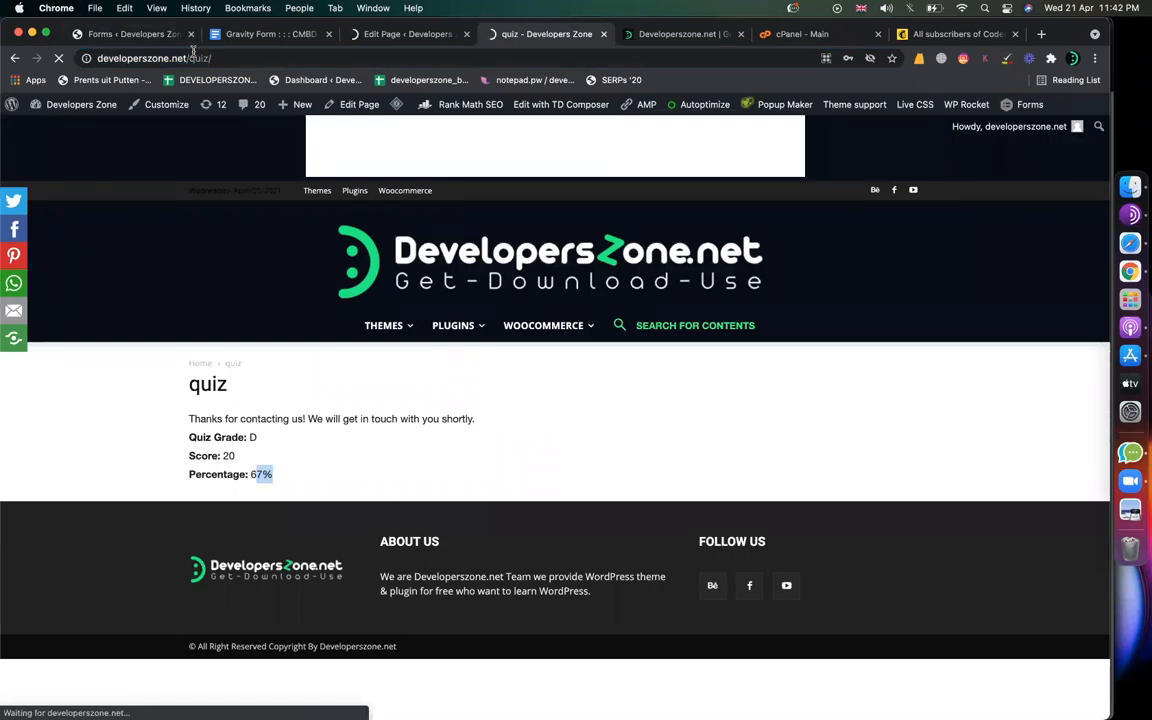
left_click(405, 34)
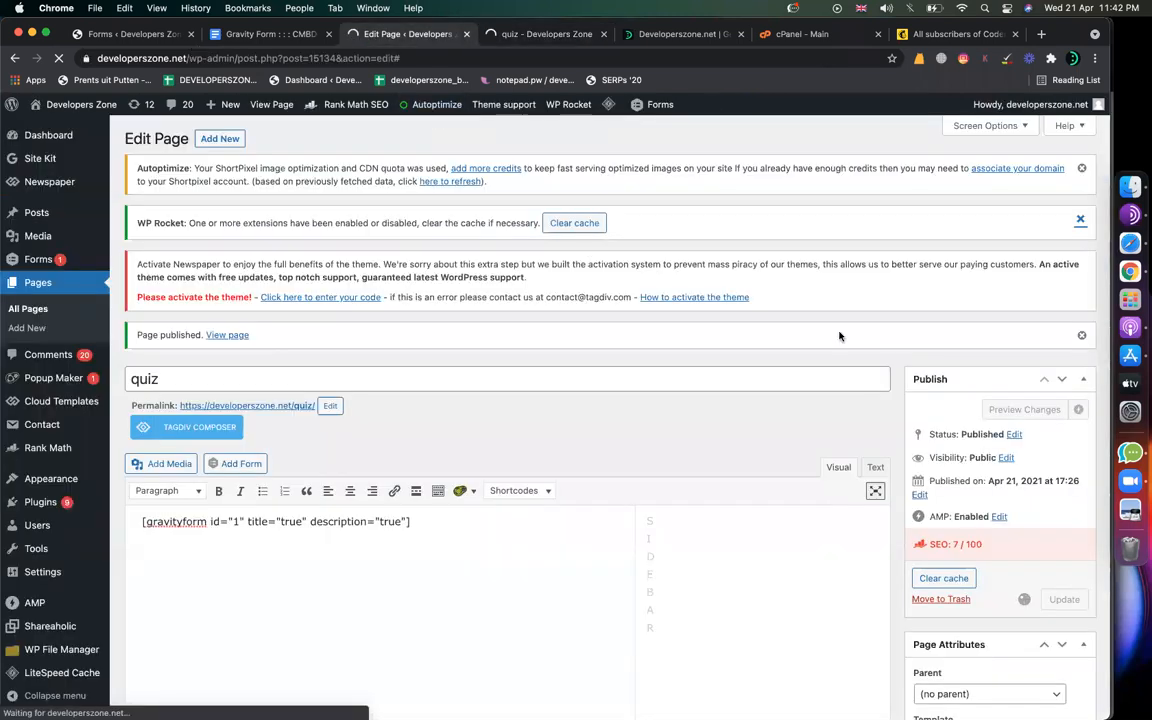
left_click(537, 36)
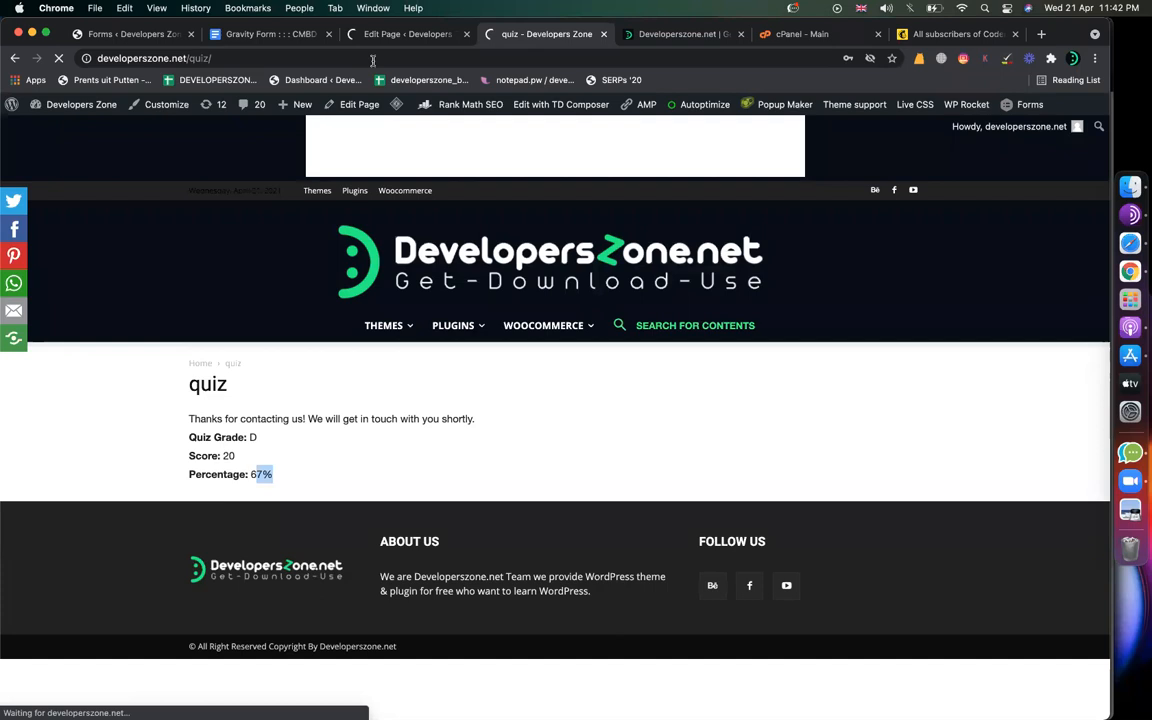
left_click(276, 60)
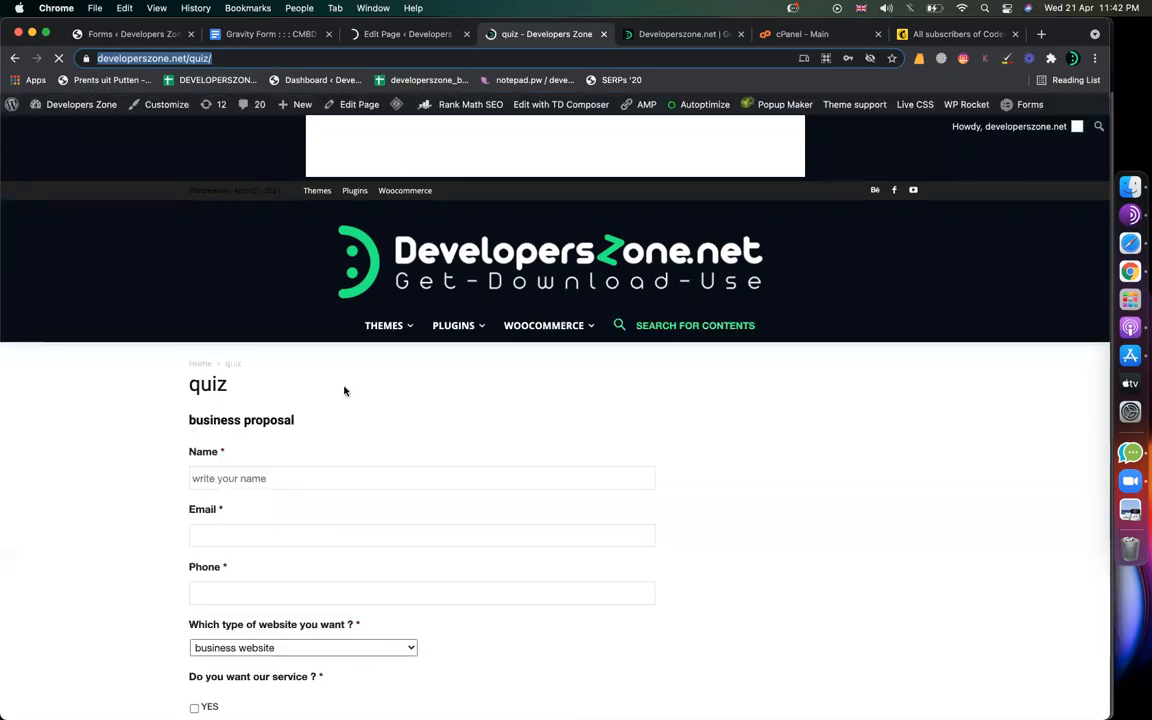
Step: Fill in the name, email address and saved phone number on the form
scroll(343, 387, "down", 3)
left_click(250, 231)
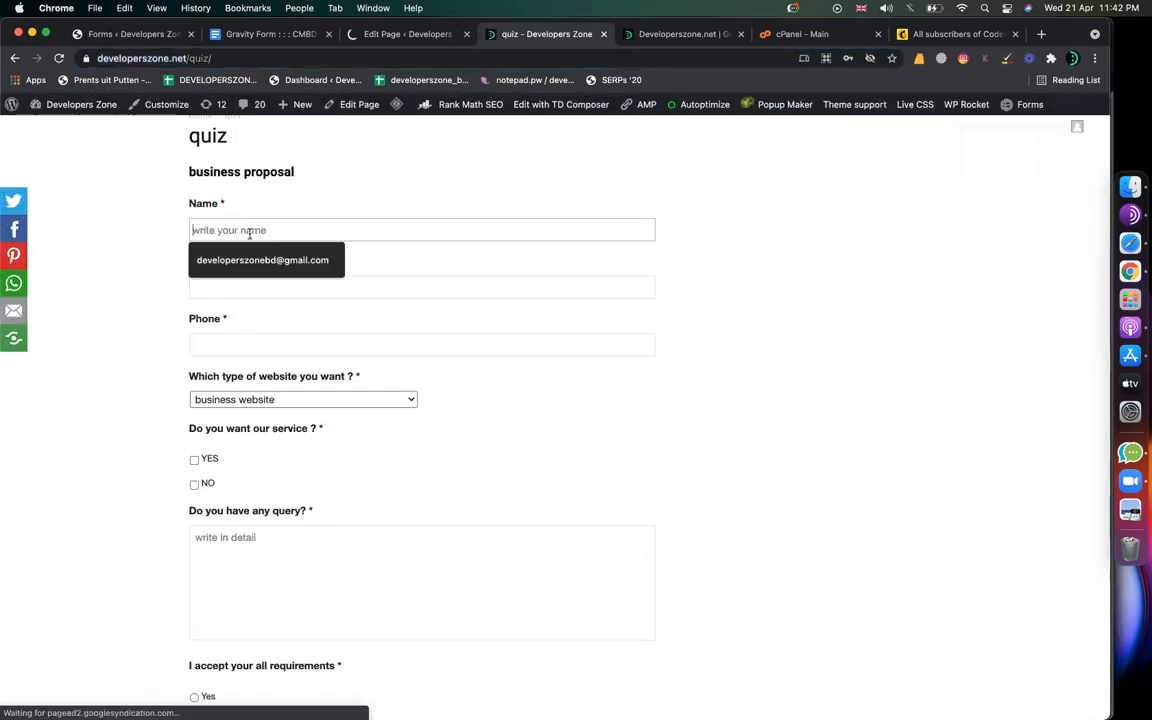
type("minhaz")
key("Tab")
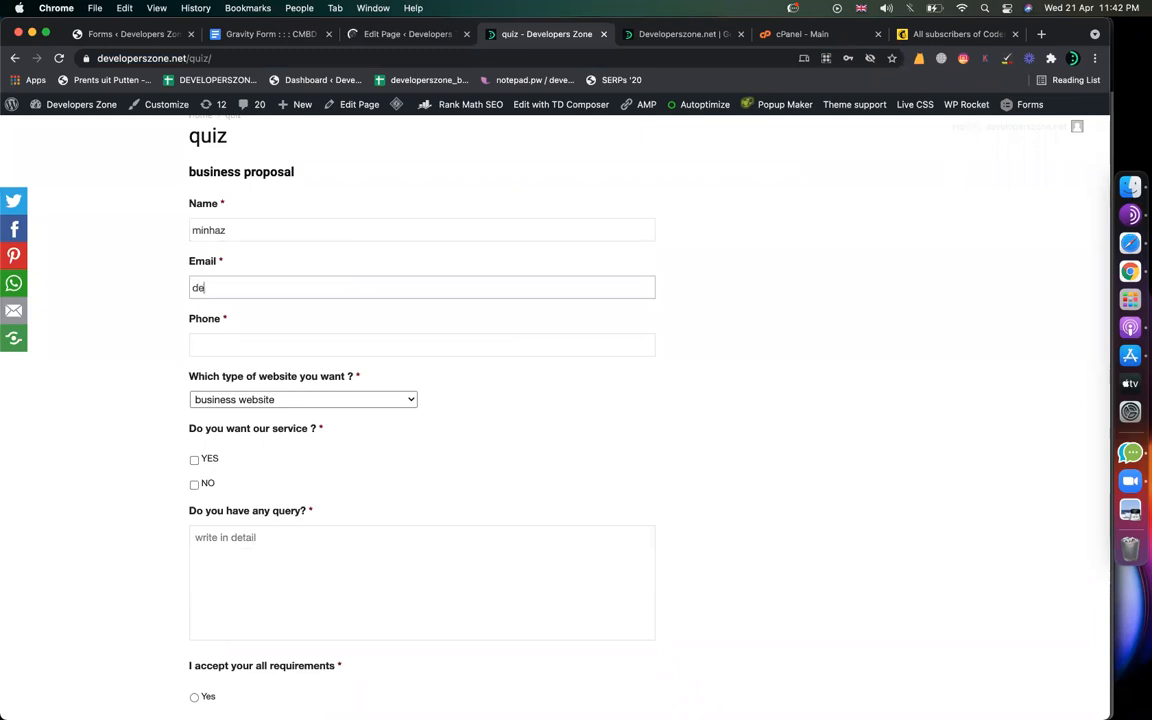
key("BackSpace")
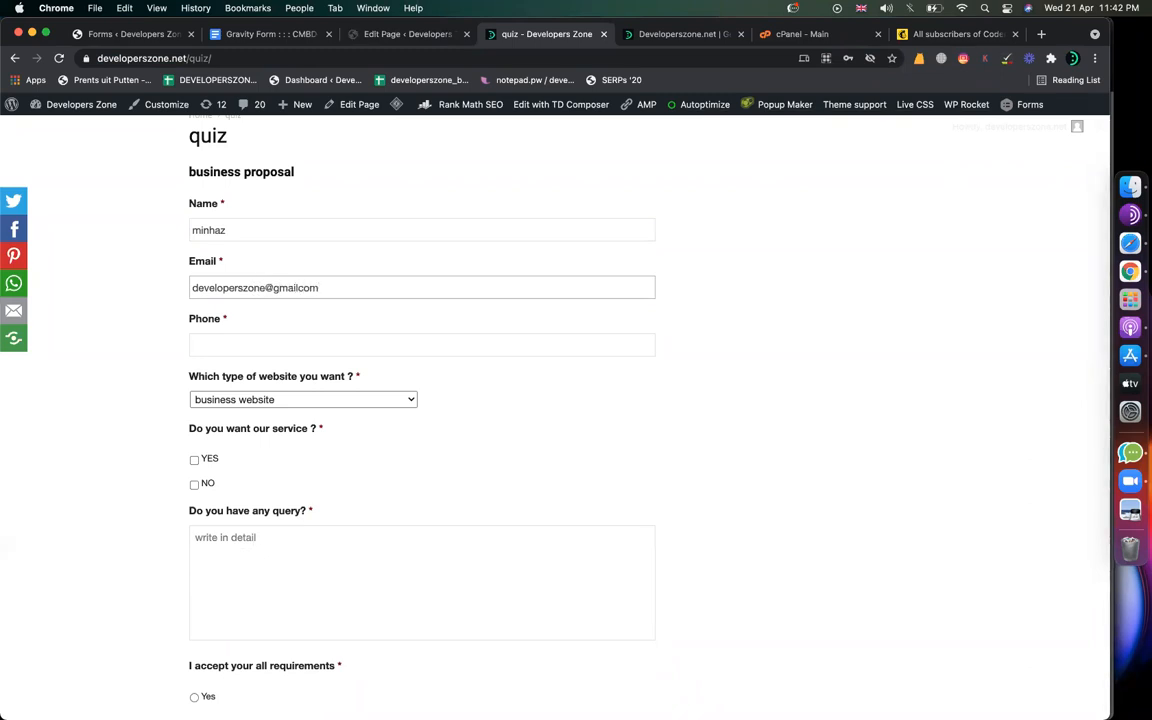
left_click(244, 339)
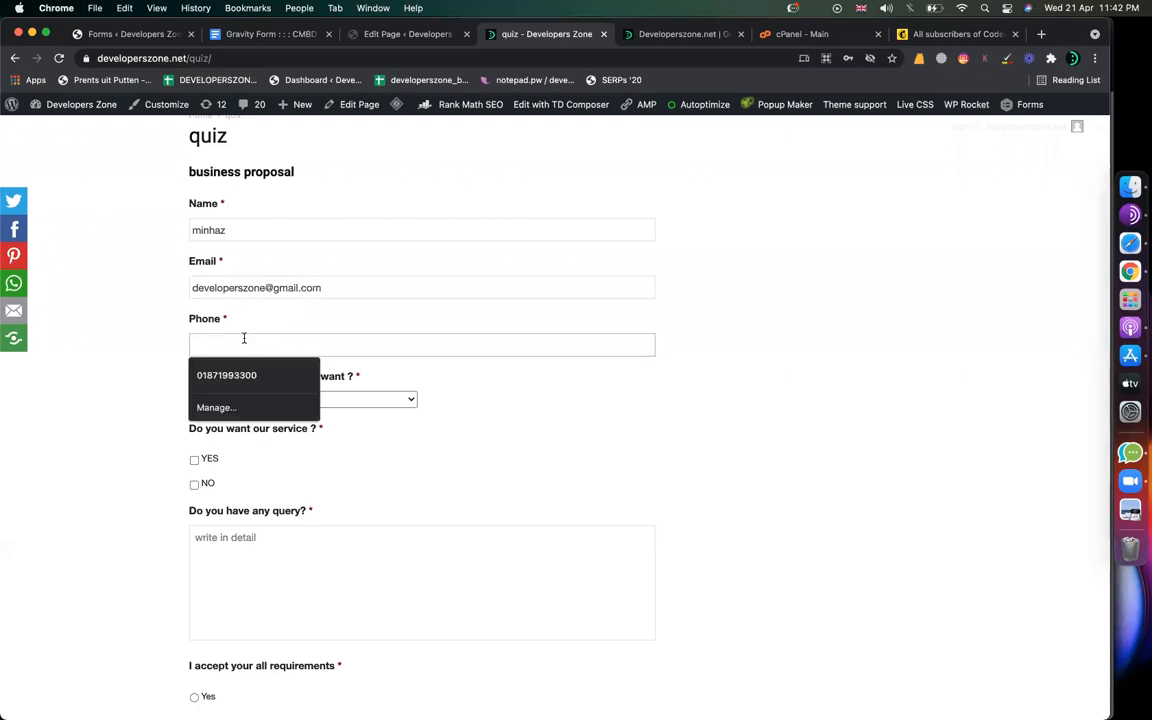
left_click(240, 375)
Step: Keep 'business website', tick YES, enter 'i am interest', accept requirements and submit
scroll(319, 399, "down", 2)
left_click(268, 289)
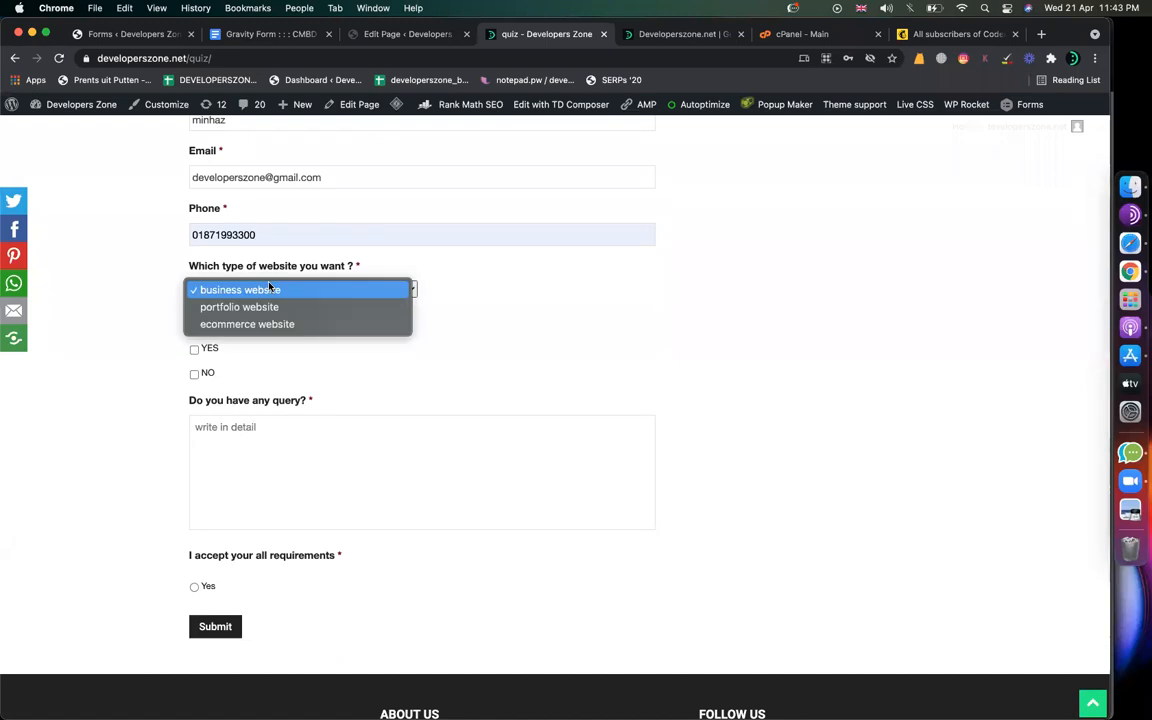
left_click(268, 289)
left_click(193, 351)
left_click(218, 479)
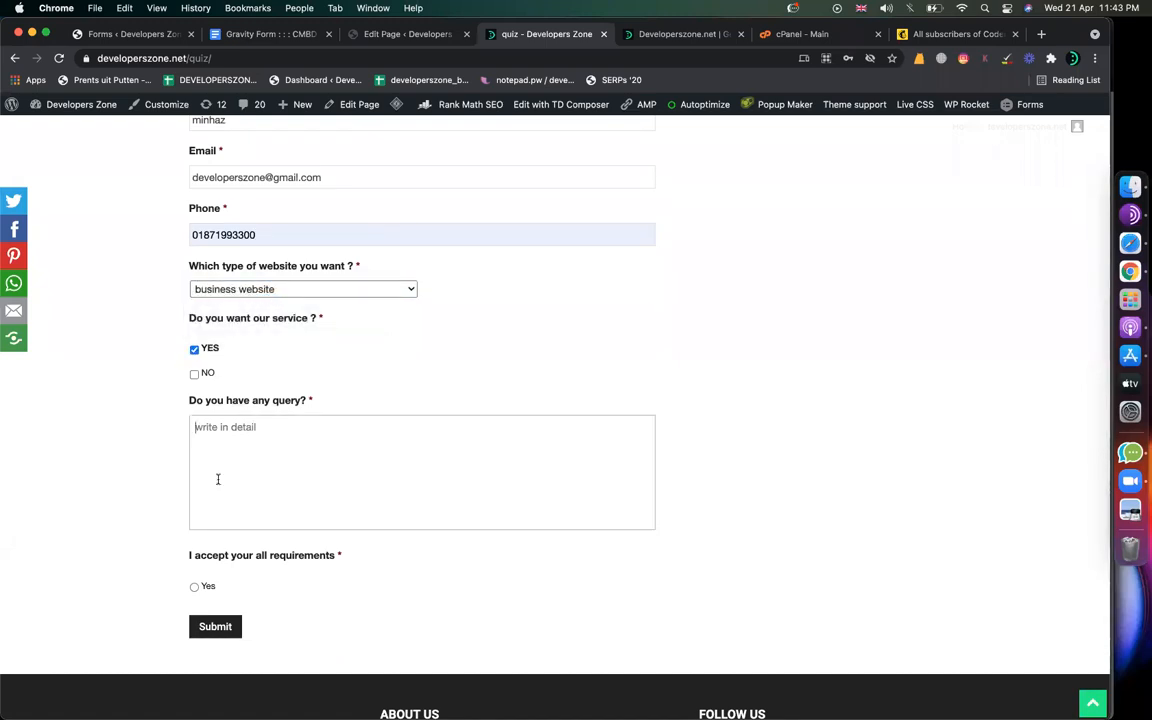
type("i am interest")
left_click(194, 586)
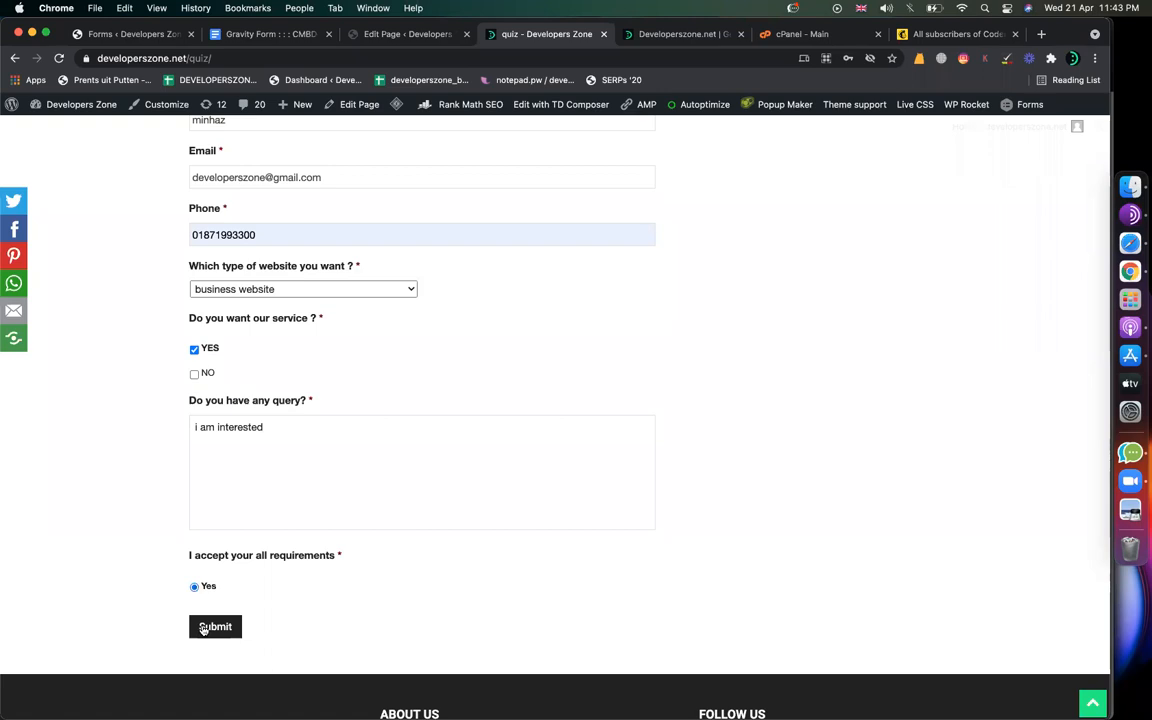
left_click(203, 630)
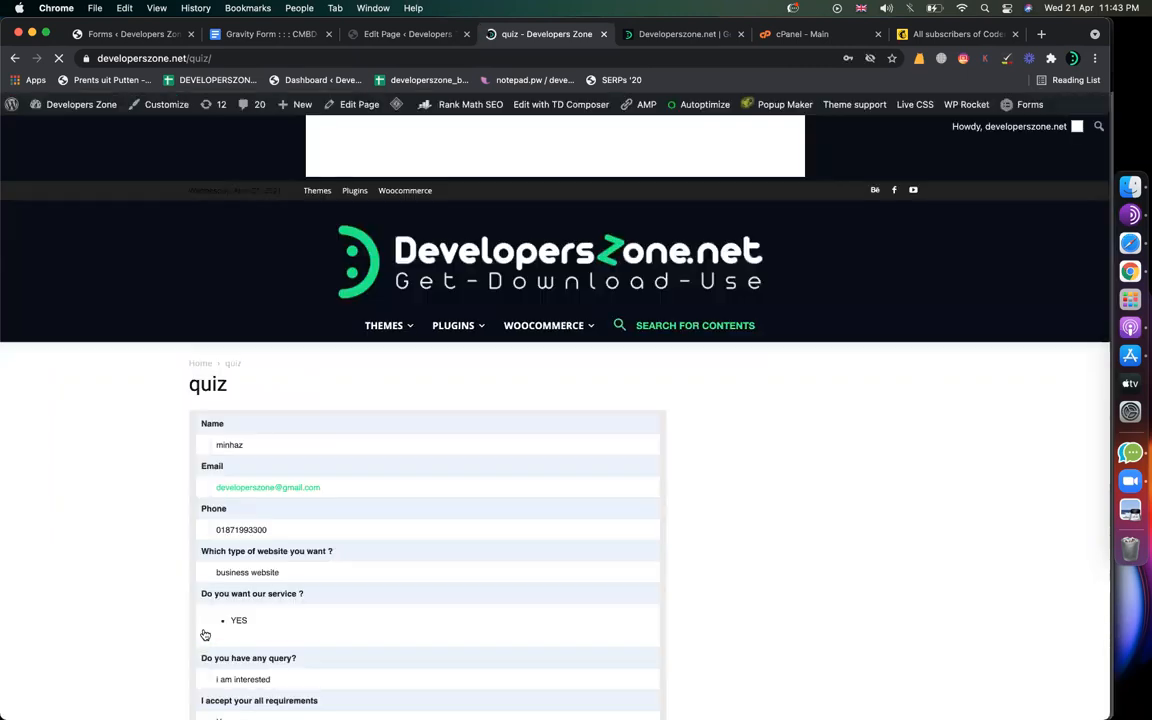
Step: Review the submitted answers in the confirmation and download PDF_subscription form.pdf
scroll(790, 602, "down", 4)
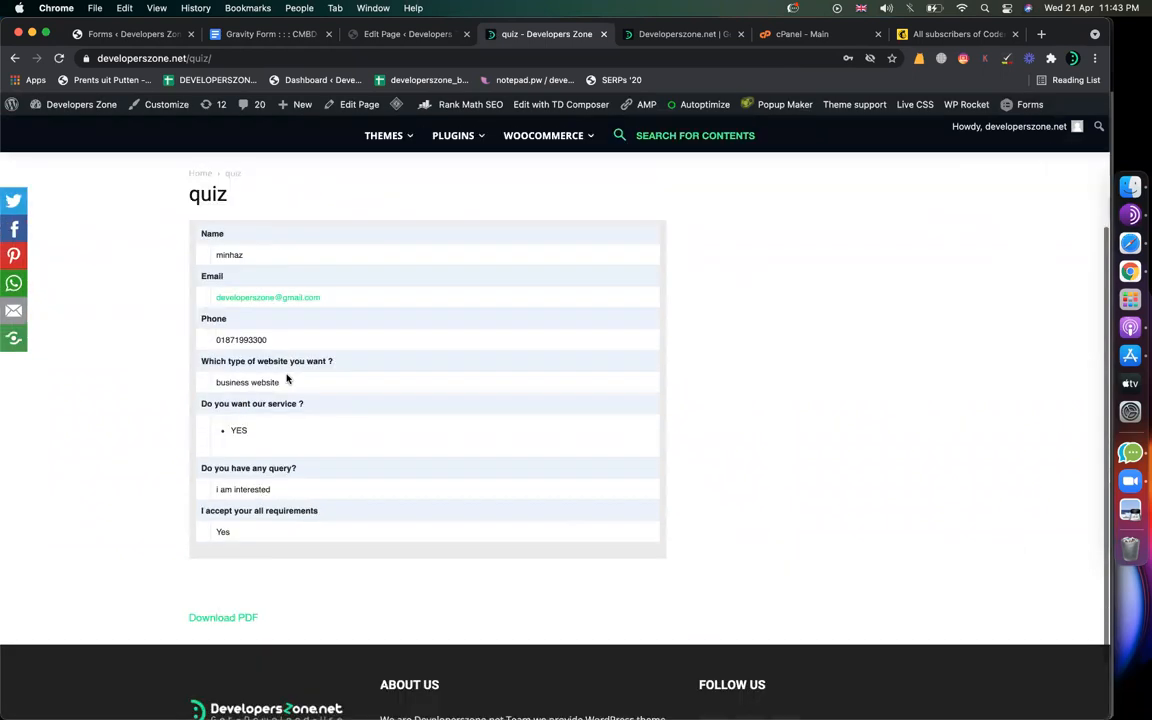
left_click_drag(243, 253, 214, 252)
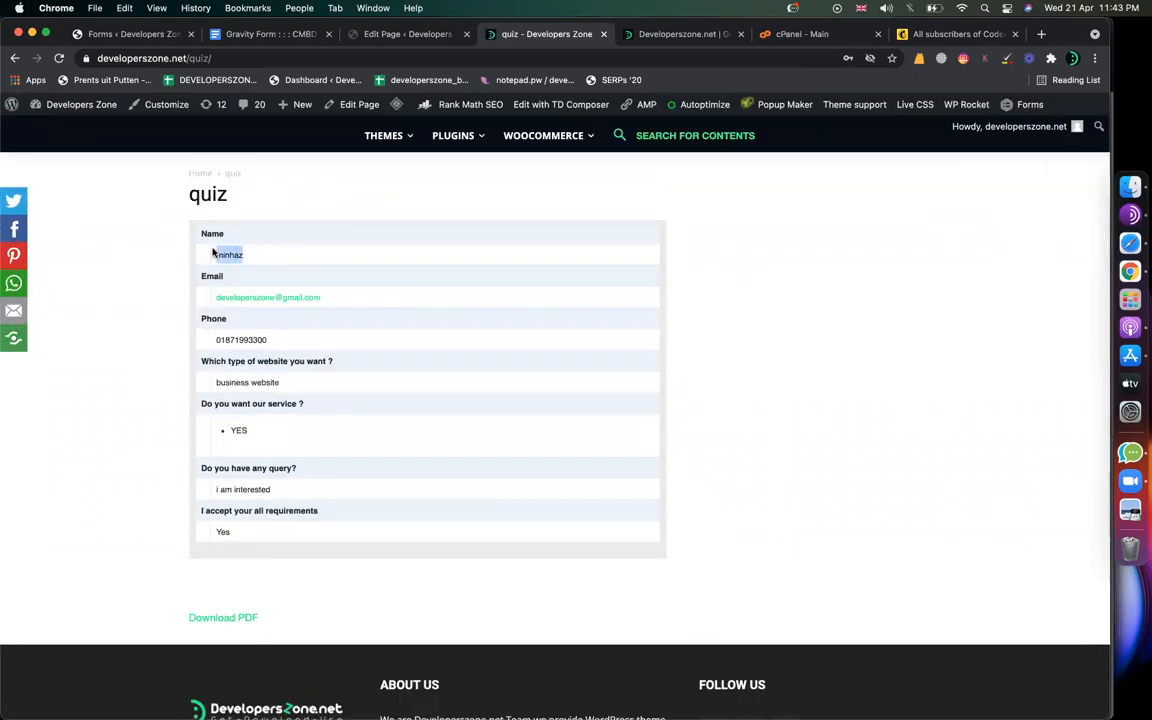
left_click_drag(347, 296, 198, 288)
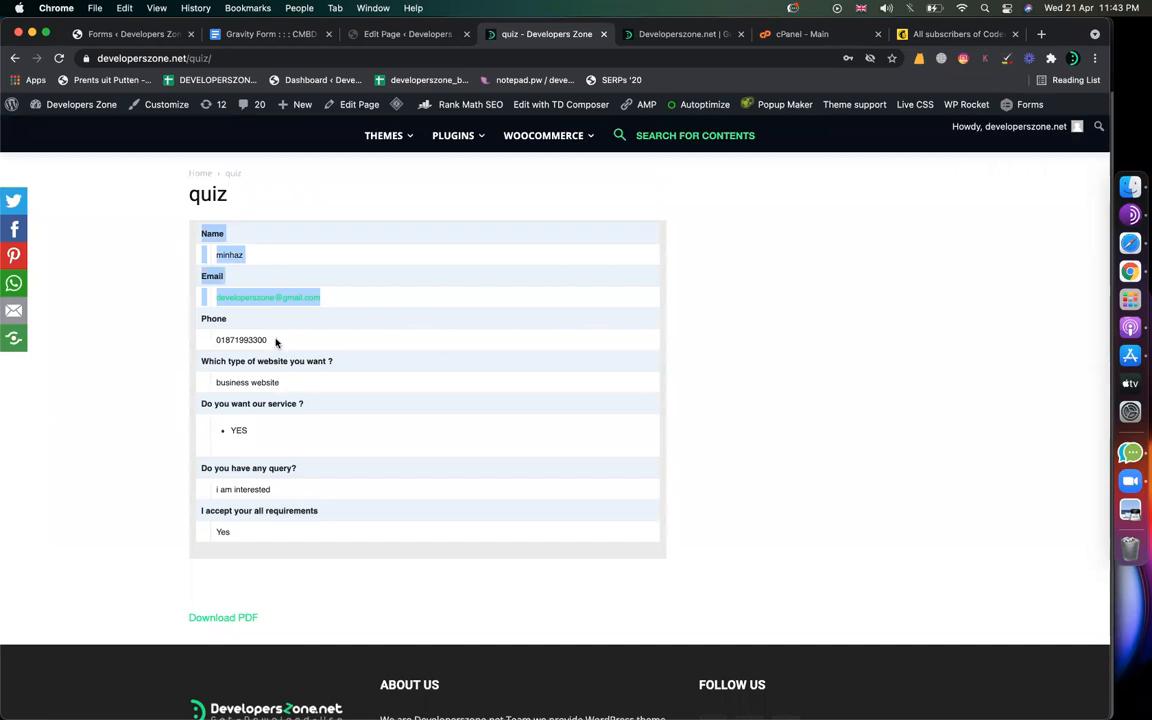
left_click(251, 310)
left_click_drag(281, 383, 264, 383)
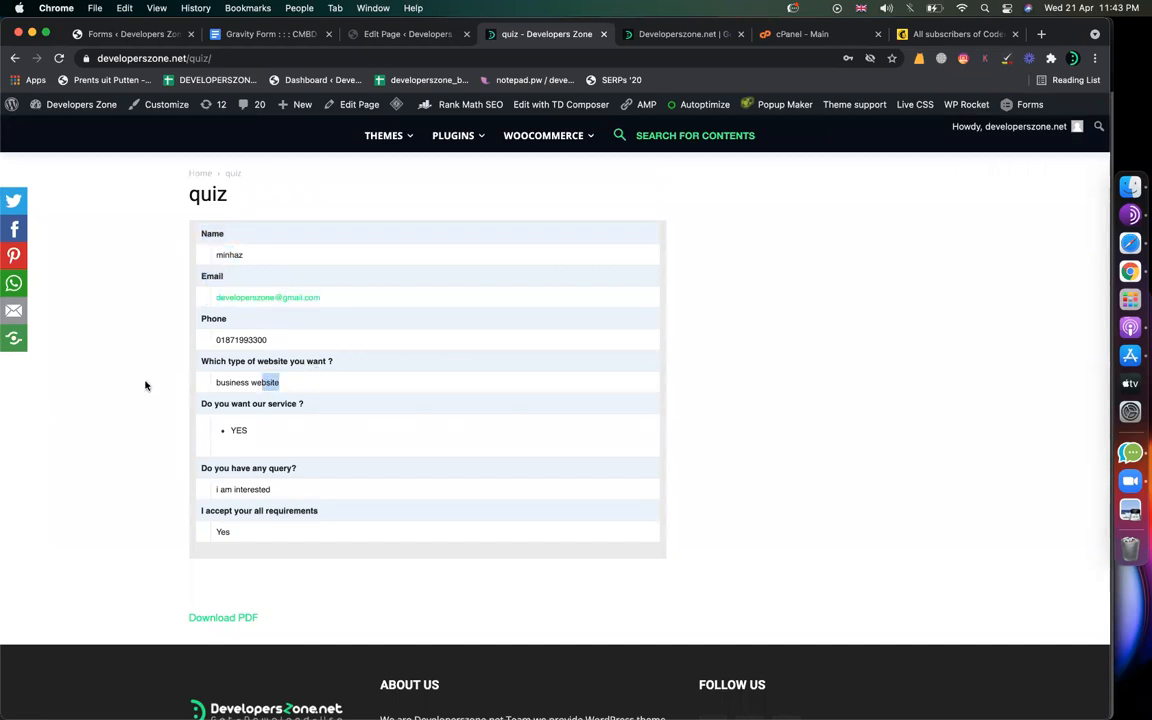
left_click(145, 385)
left_click(221, 619)
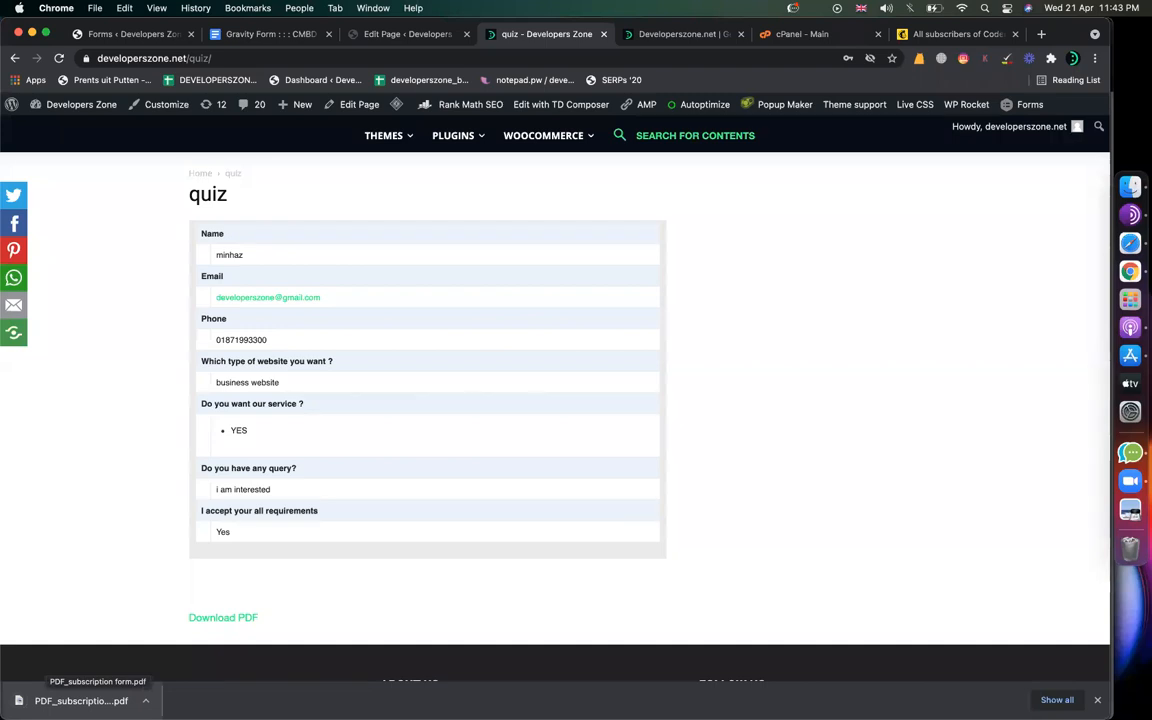
left_click(80, 700)
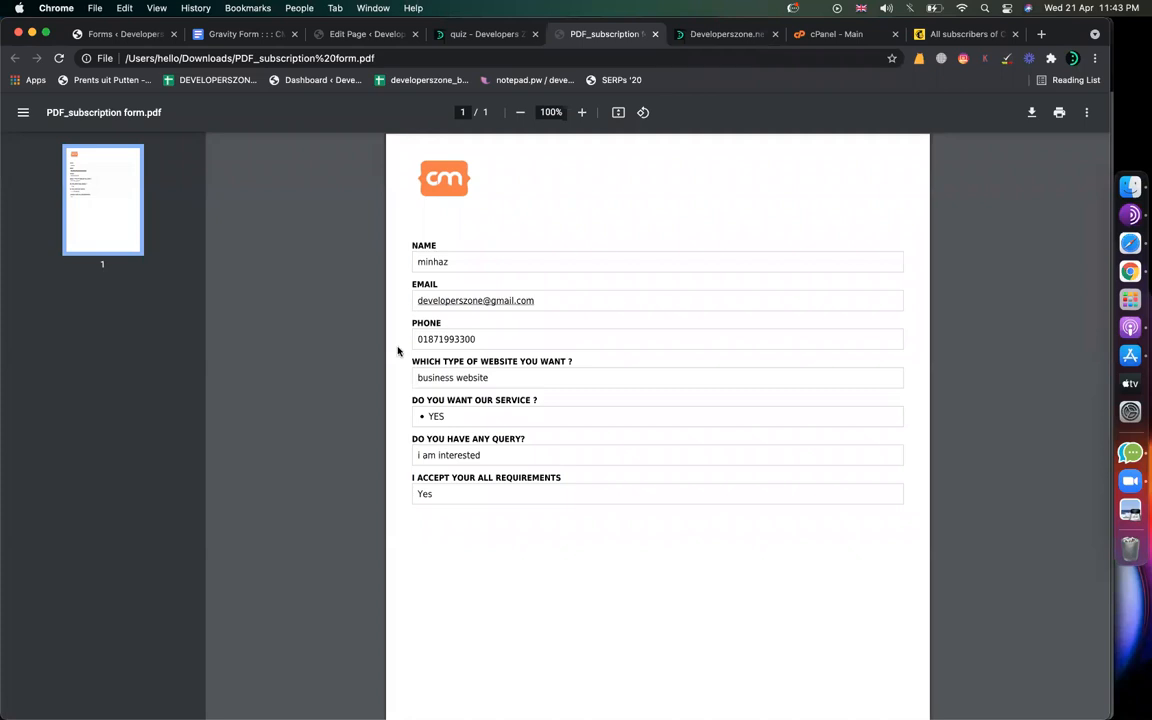
left_click(656, 34)
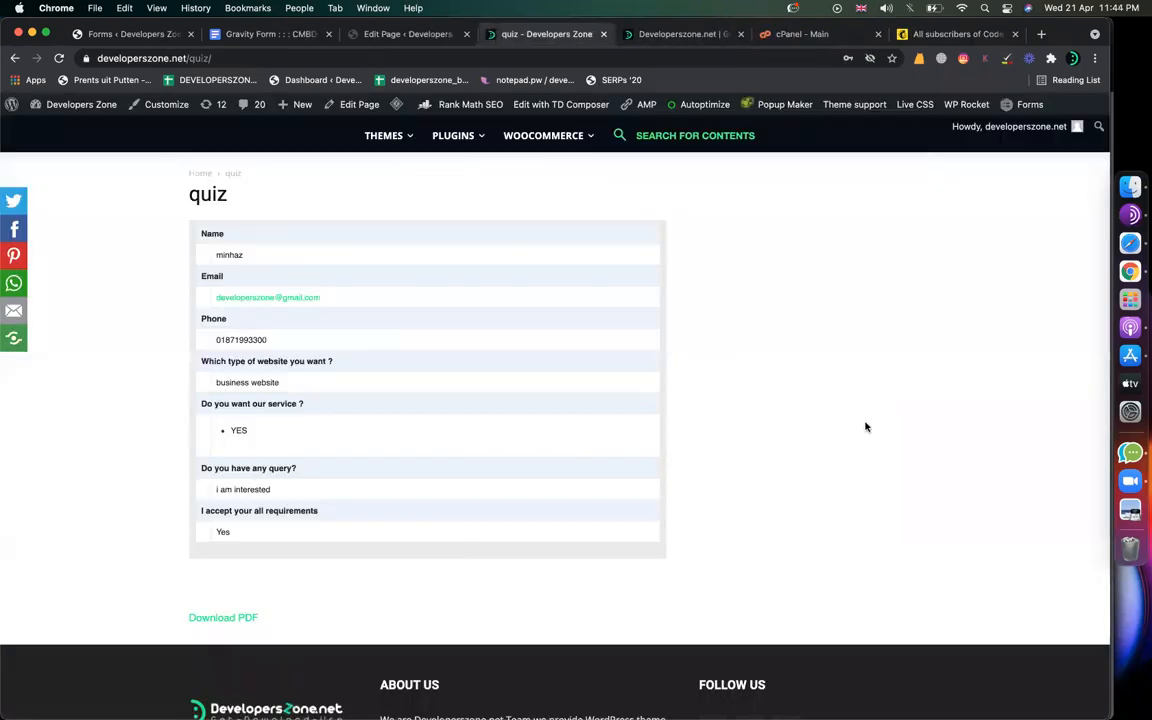
scroll(324, 547, "up", 2)
scroll(342, 496, "down", 3)
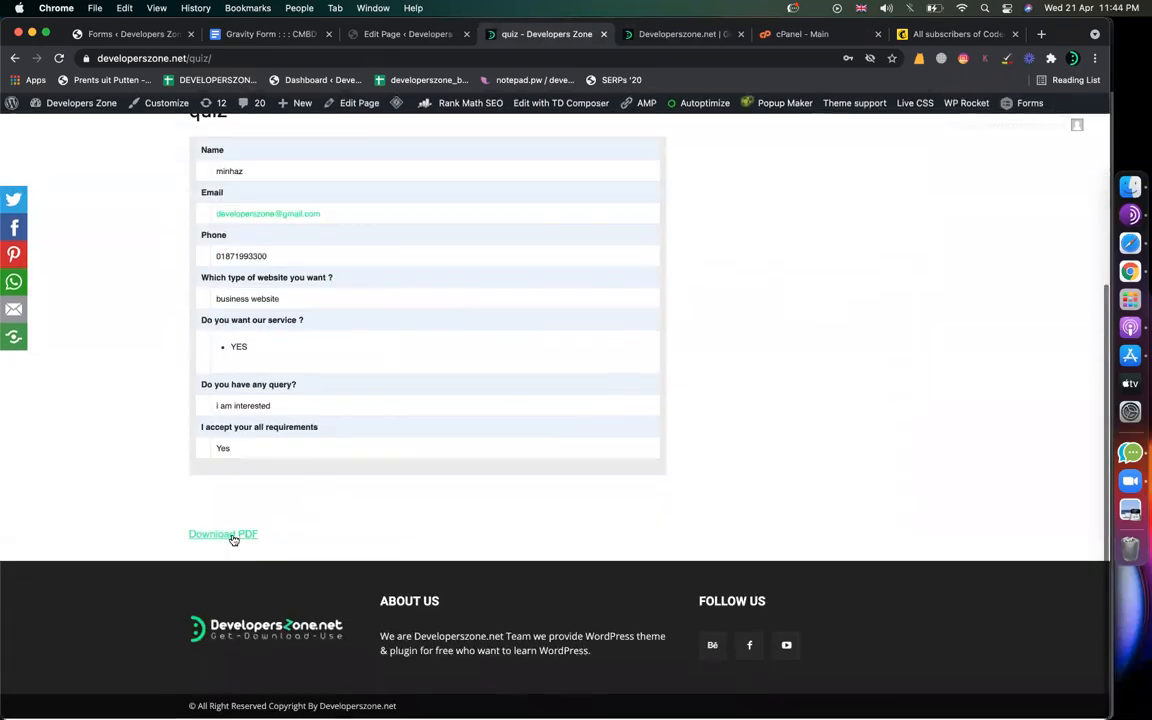